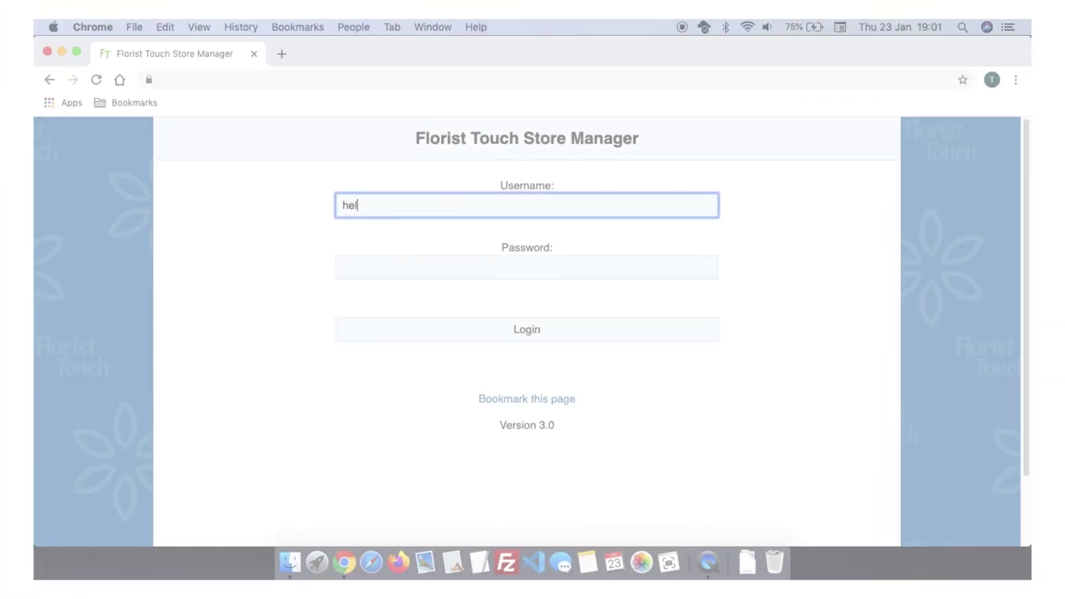
Enter the shop account's username and password into the login form
{"action": "type", "text": "ling"}
{"action": "key", "text": "Tab"}
{"action": "type", "text": "•••••••••••••••"}
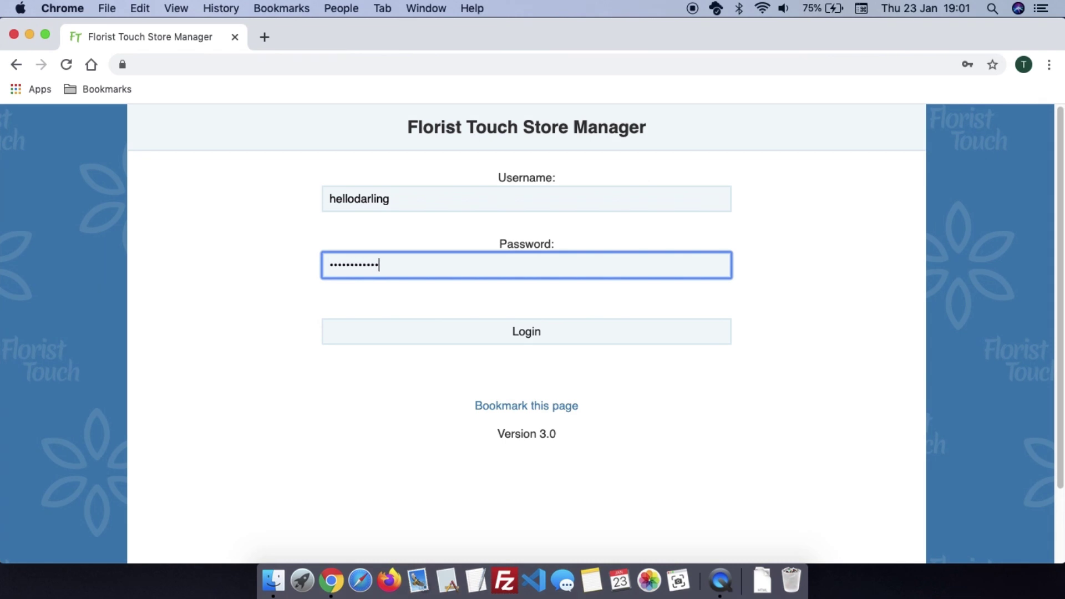
Log in, let Chrome save the password, and bookmark the dashboard to the Bookmarks Bar
{"action": "left_click", "coordinate": [416, 329]}
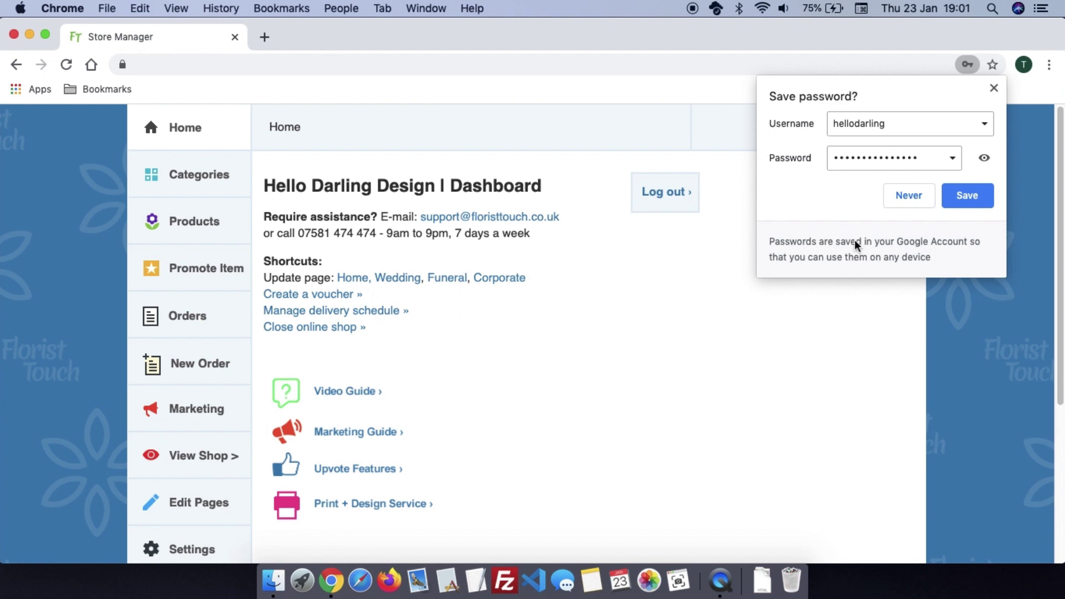
{"action": "left_click", "coordinate": [968, 197]}
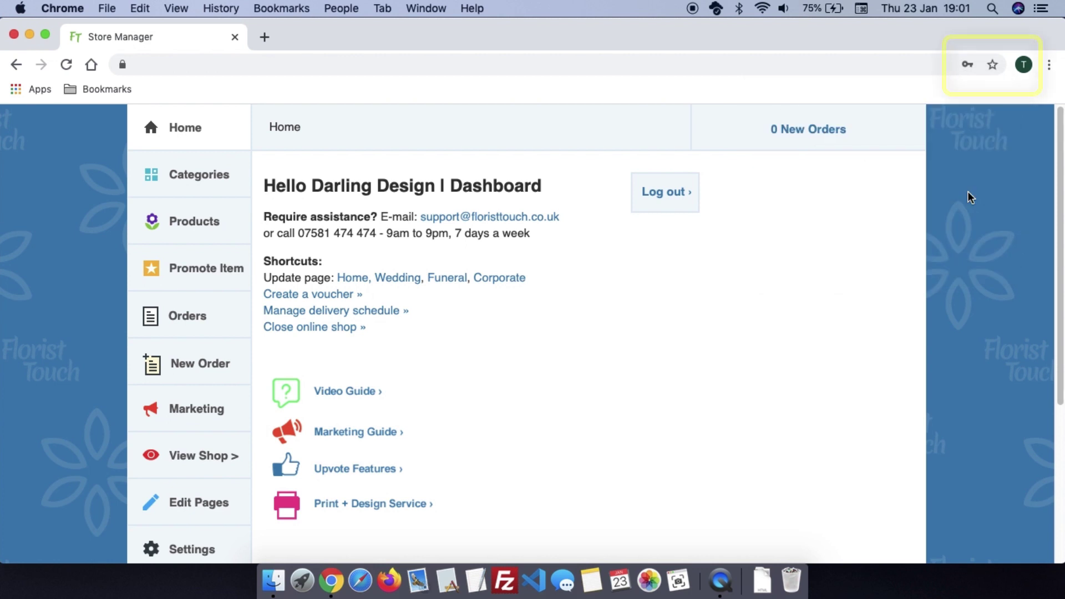
{"action": "left_click", "coordinate": [993, 65]}
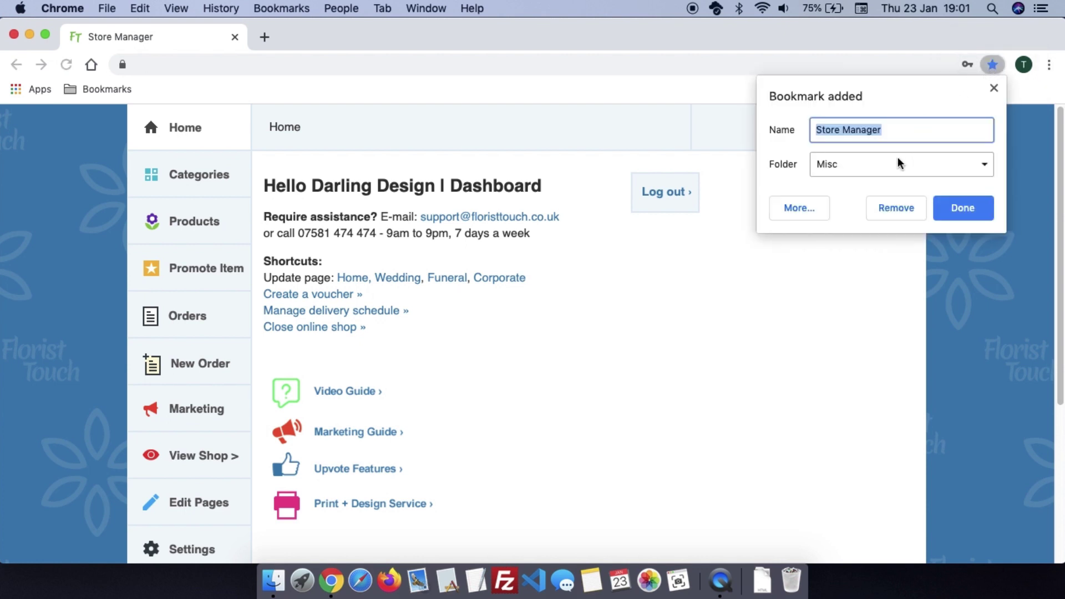
{"action": "left_click", "coordinate": [895, 163]}
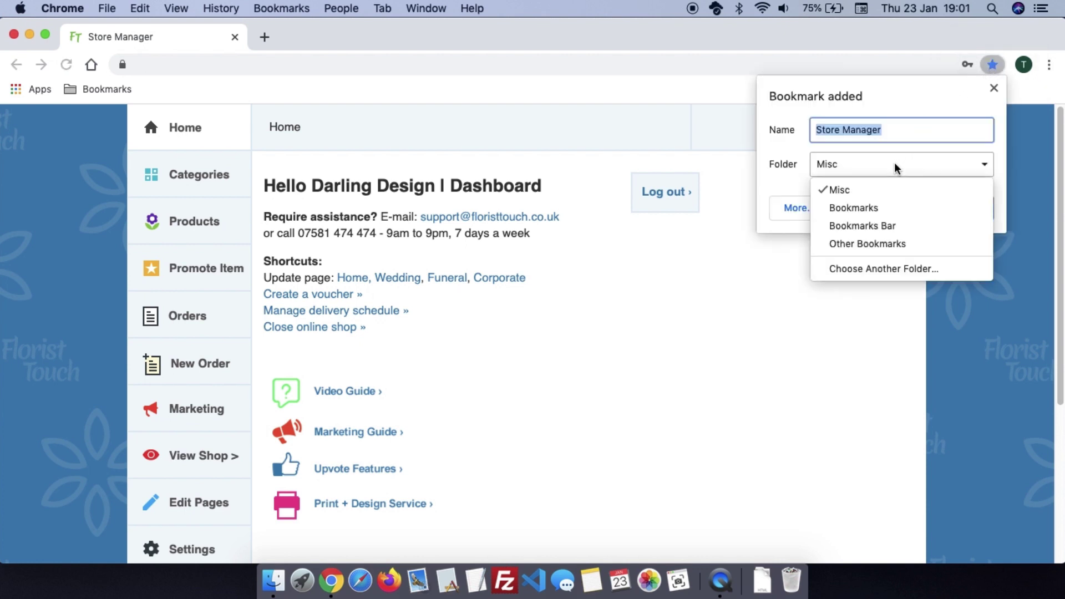
{"action": "left_click", "coordinate": [886, 225]}
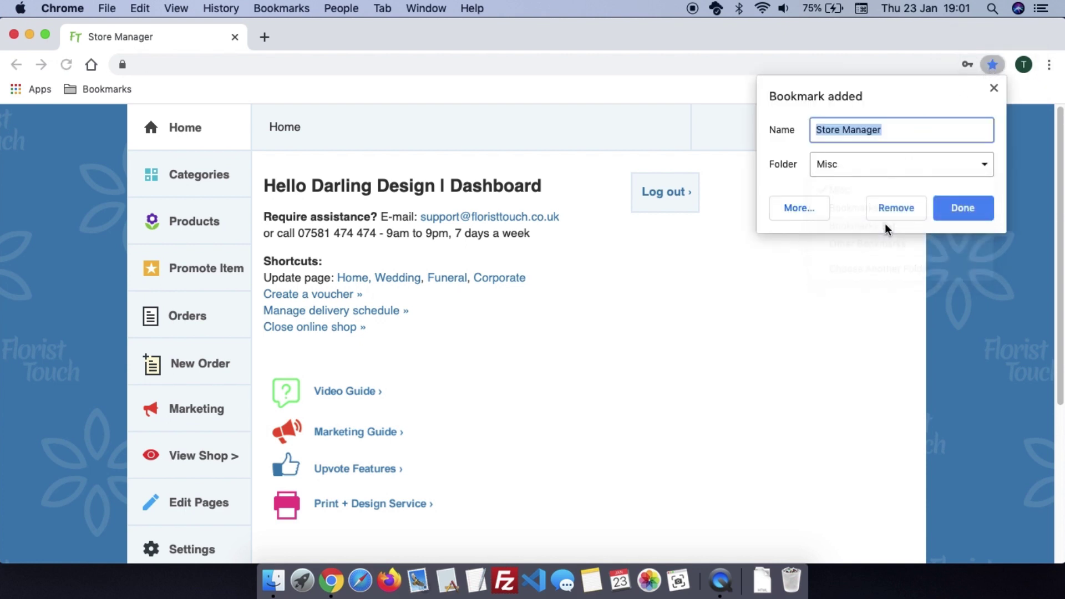
{"action": "left_click", "coordinate": [961, 208]}
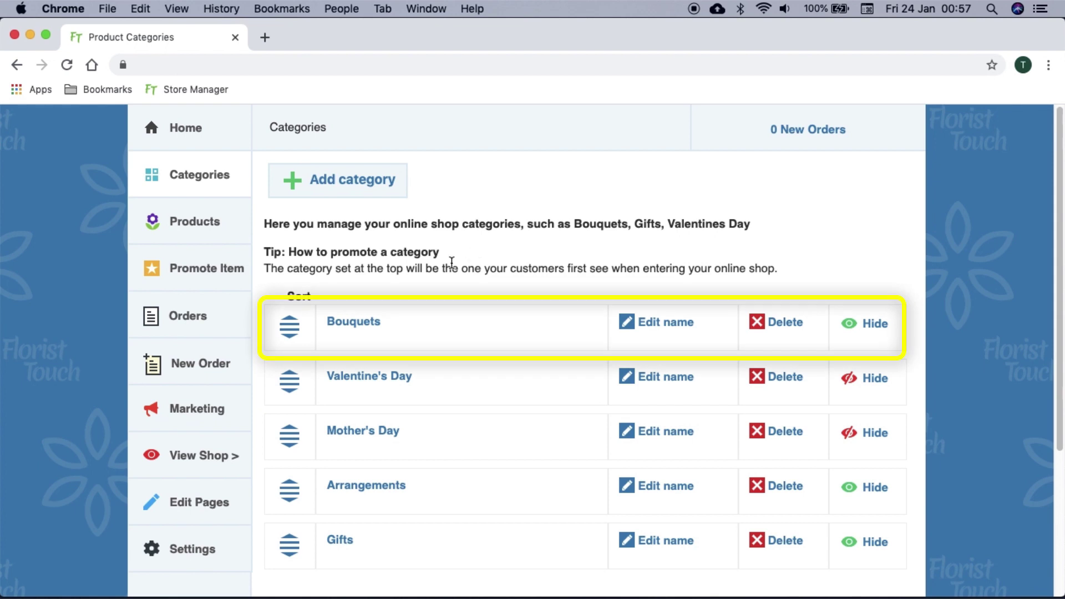
View the live shop front in a new tab, then return to the Categories admin page
{"action": "left_click", "coordinate": [236, 450]}
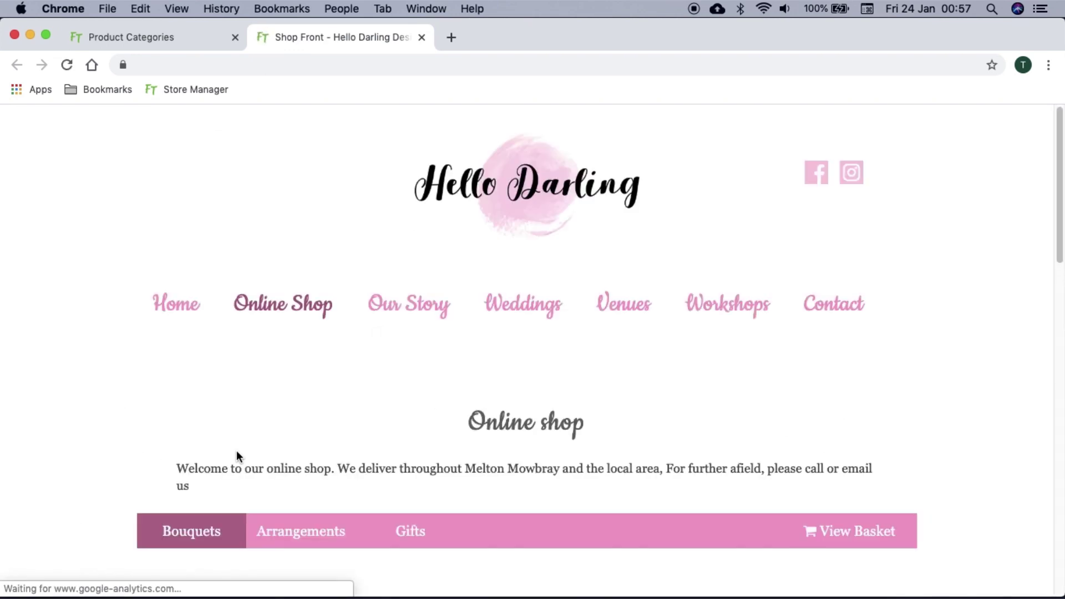
{"action": "scroll", "coordinate": [236, 451], "scroll_direction": "down", "scroll_amount": 3}
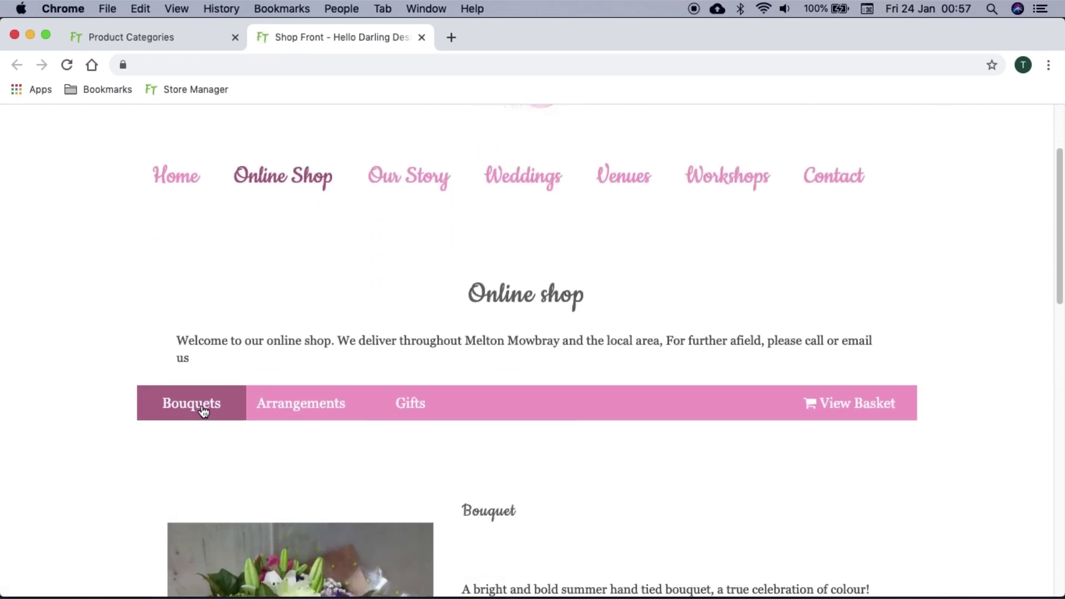
{"action": "left_click", "coordinate": [200, 40]}
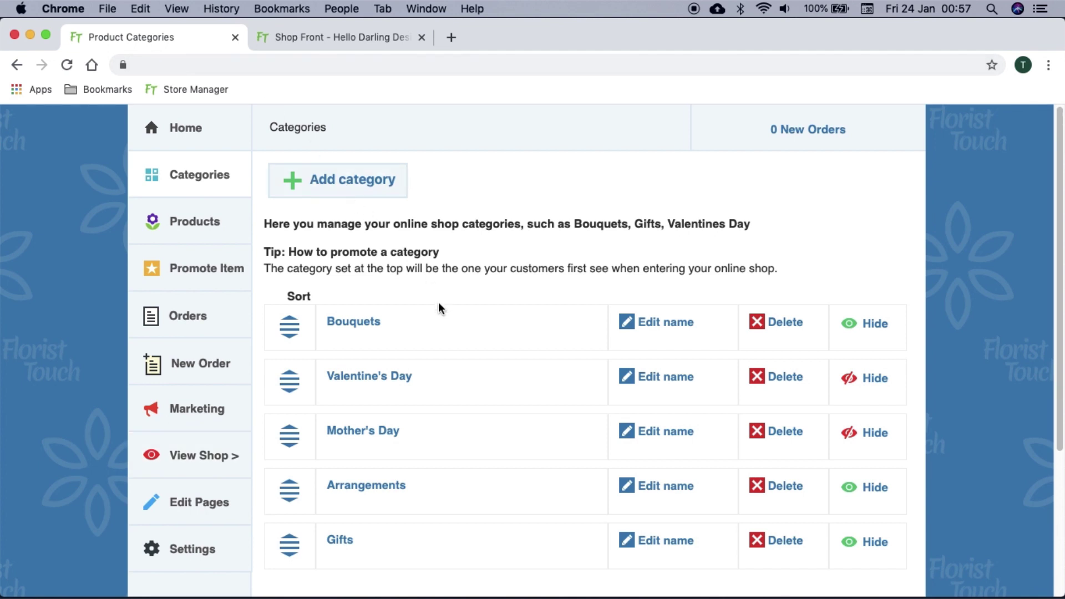
Move Valentine's Day above Bouquets, unhide it, and reload the shop to confirm it leads
{"action": "left_click_drag", "start_coordinate": [289, 380], "coordinate": [300, 322]}
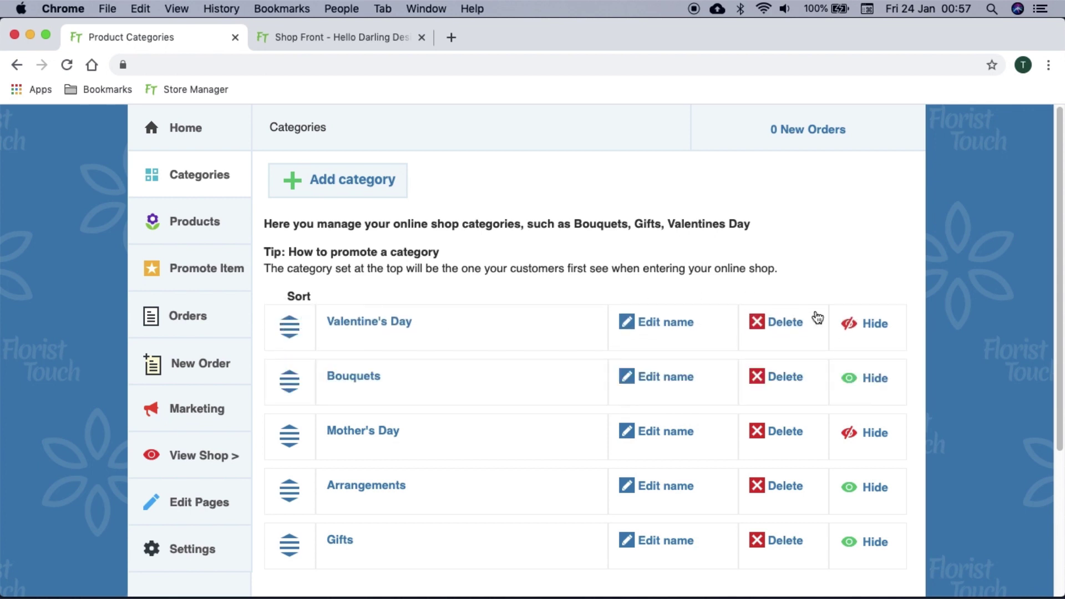
{"action": "left_click", "coordinate": [850, 326]}
{"action": "left_click", "coordinate": [358, 37]}
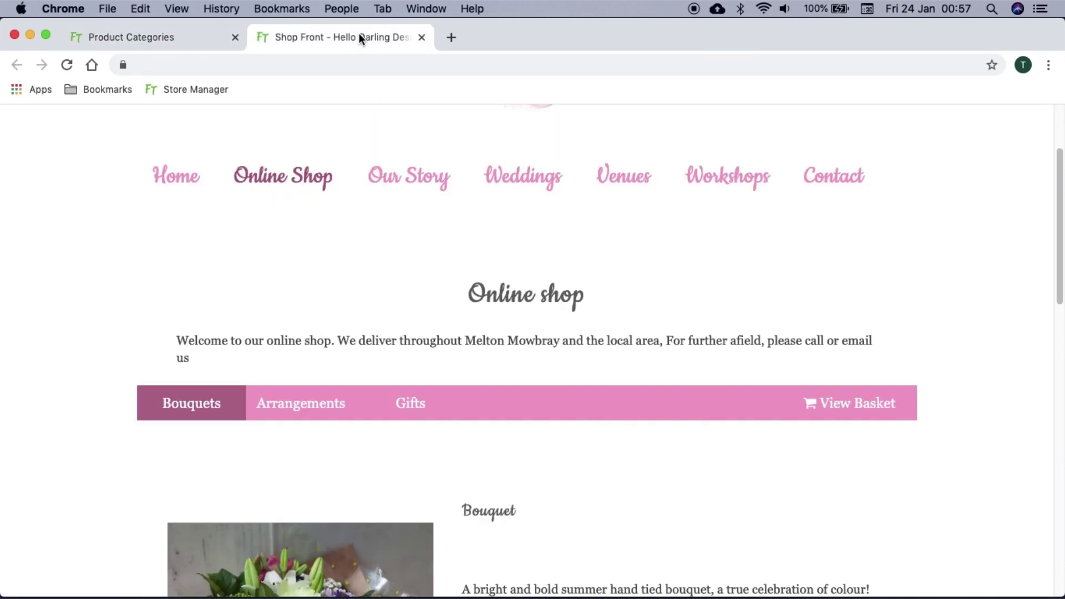
{"action": "left_click", "coordinate": [67, 65]}
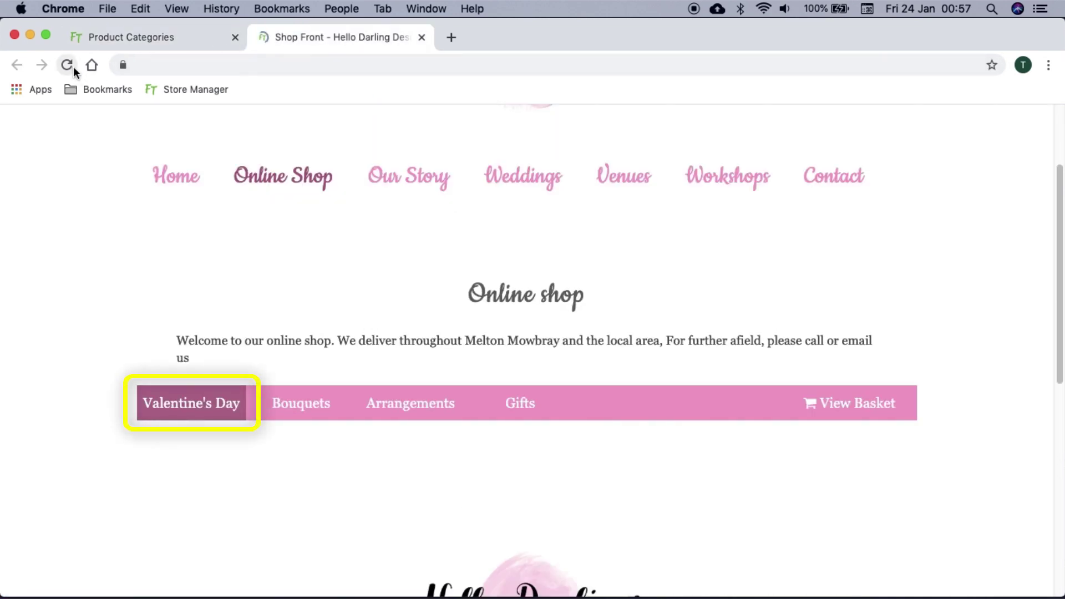
{"action": "left_click", "coordinate": [147, 39]}
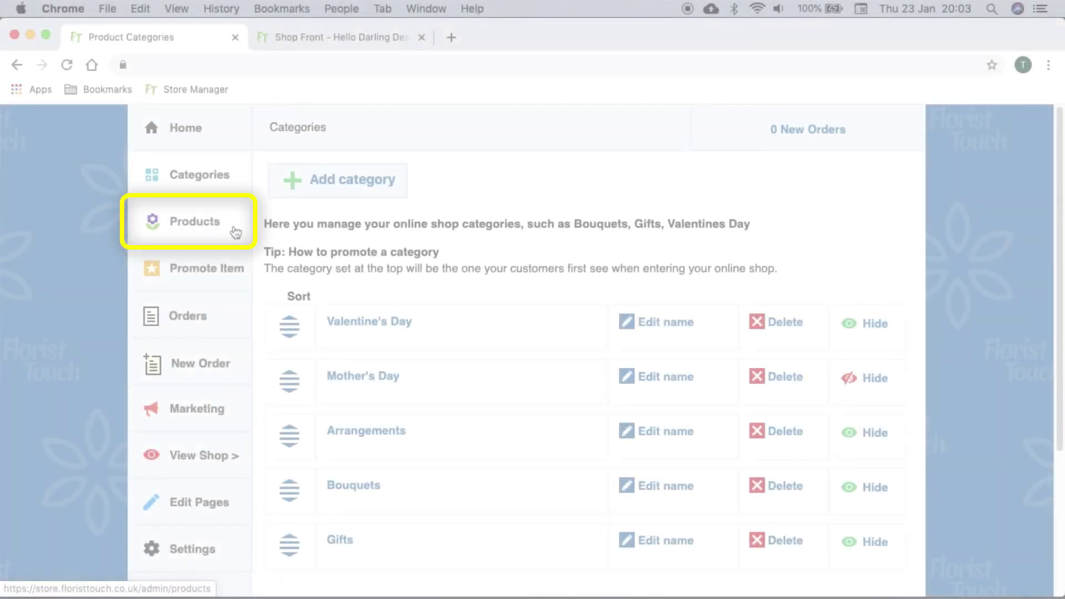
Create a new product named 'Bouquet' from the Products page
{"action": "left_click", "coordinate": [236, 231]}
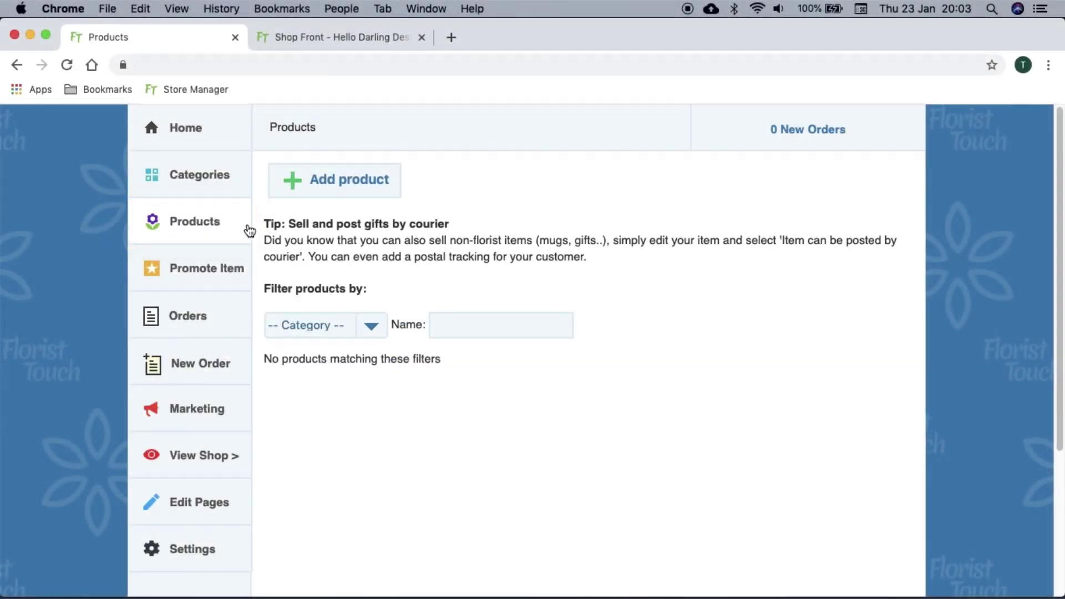
{"action": "left_click", "coordinate": [342, 188]}
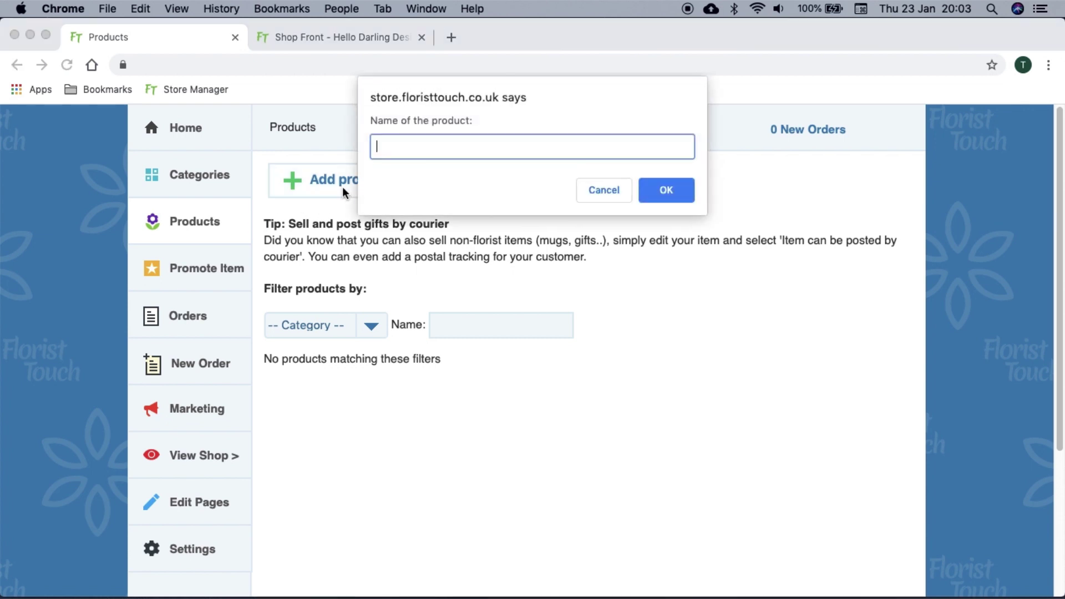
{"action": "type", "text": "Bouquet"}
{"action": "key", "text": "Return"}
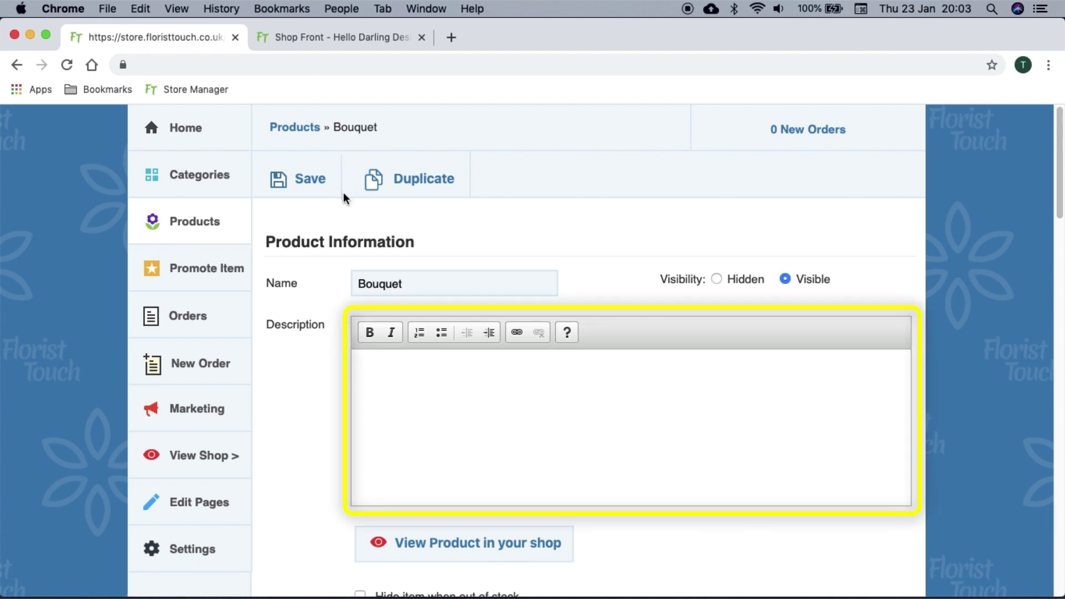
Paste the 'bright and bold summer hand tied bouquet' text into the product's Description
{"action": "scroll", "coordinate": [596, 255], "scroll_direction": "down", "scroll_amount": 3}
{"action": "left_click", "coordinate": [587, 264]}
{"action": "type", "text": "A bright and bold summer hand tied bouquet, a true celebration of colour! Image shows an arrangement to the value of £30.00."}
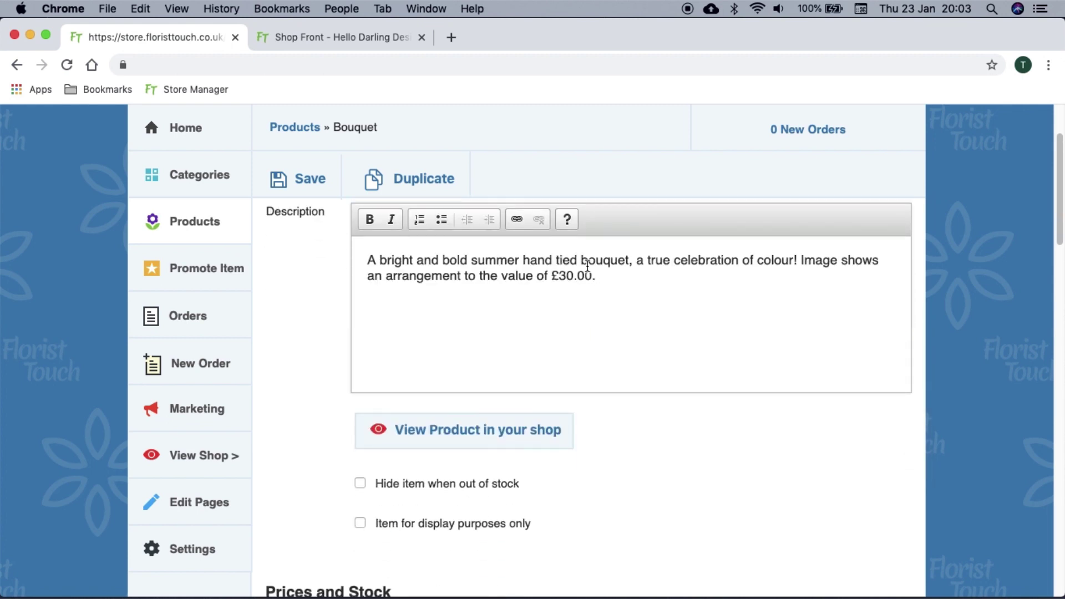
{"action": "scroll", "coordinate": [588, 264], "scroll_direction": "down", "scroll_amount": 3}
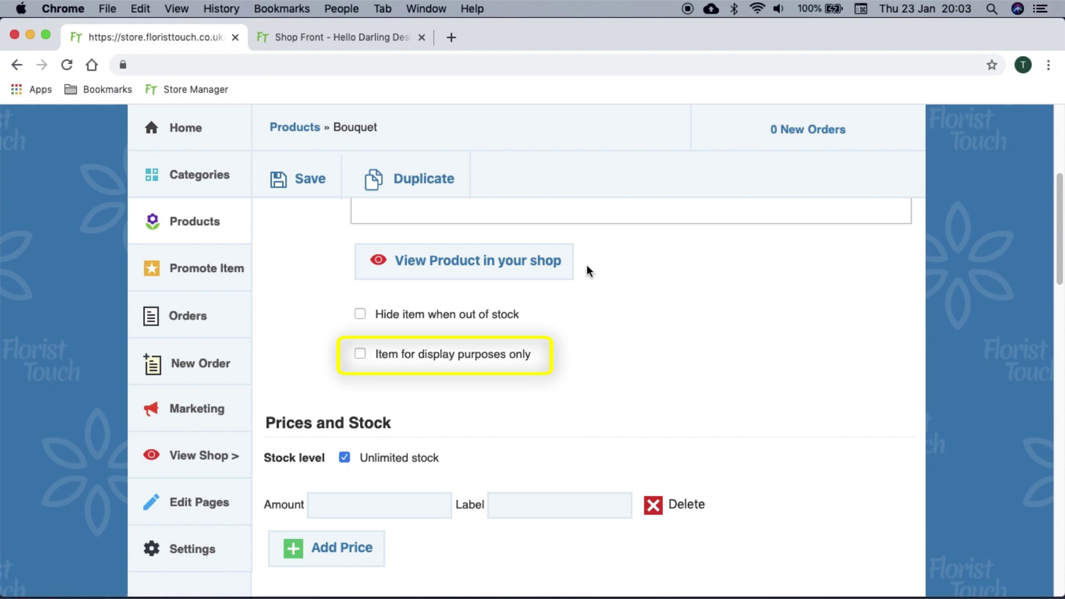
Enter a 30 'Standard' price, add a second row, and enter a 40 'Luxury' price
{"action": "scroll", "coordinate": [587, 266], "scroll_direction": "down", "scroll_amount": 3}
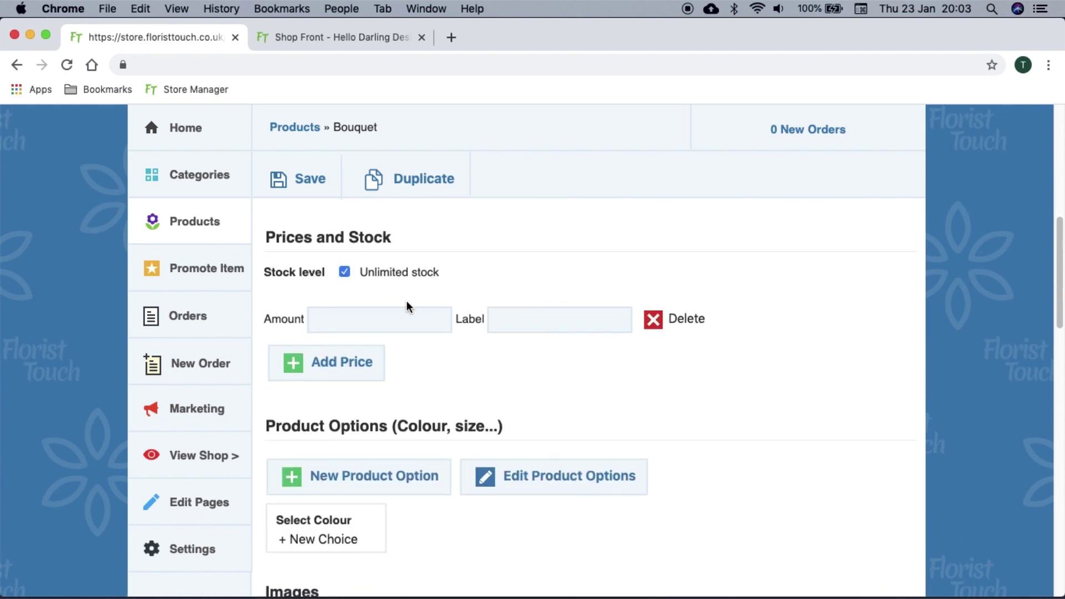
{"action": "left_click", "coordinate": [397, 322]}
{"action": "type", "text": "30"}
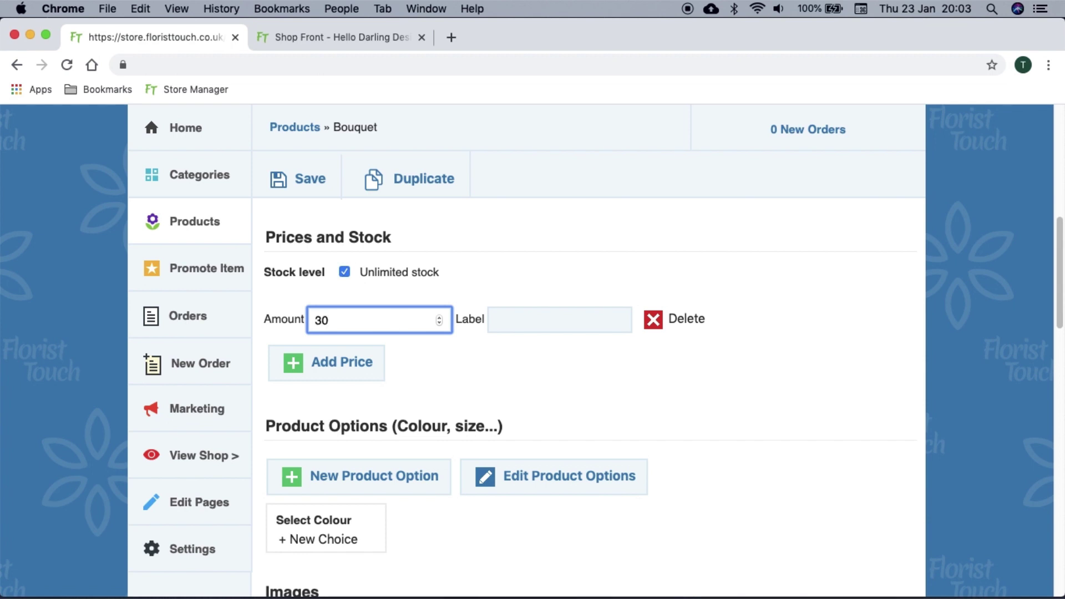
{"action": "left_click", "coordinate": [495, 320]}
{"action": "type", "text": "Standard"}
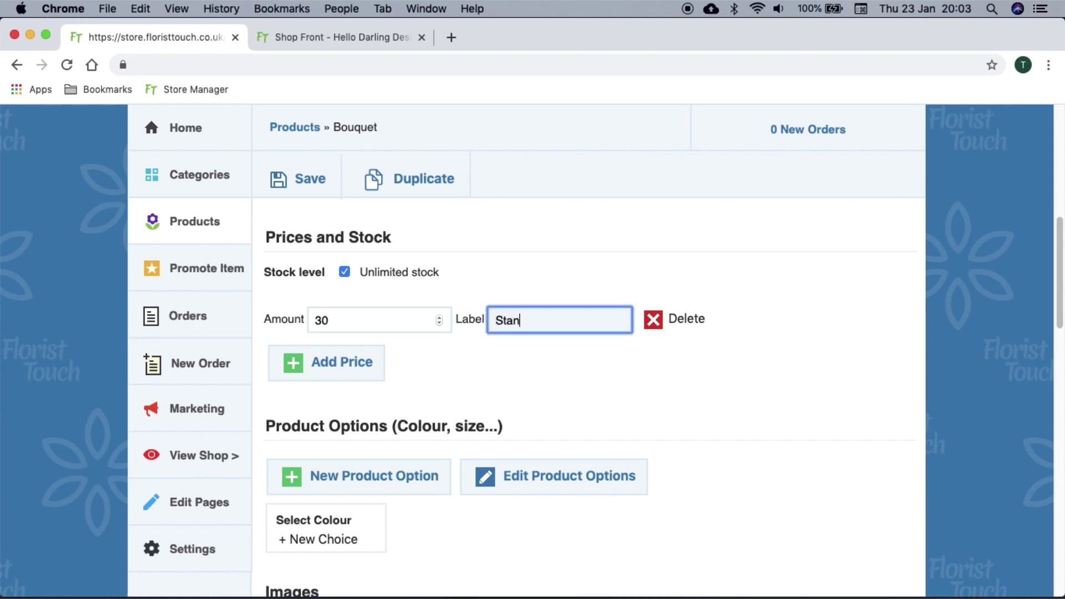
{"action": "left_click", "coordinate": [337, 368]}
{"action": "left_click", "coordinate": [358, 361]}
{"action": "type", "text": "40"}
{"action": "key", "text": "Tab"}
{"action": "type", "text": "Luxury"}
{"action": "scroll", "coordinate": [358, 362], "scroll_direction": "down", "scroll_amount": 5}
{"action": "scroll", "coordinate": [663, 389], "scroll_direction": "down", "scroll_amount": 2}
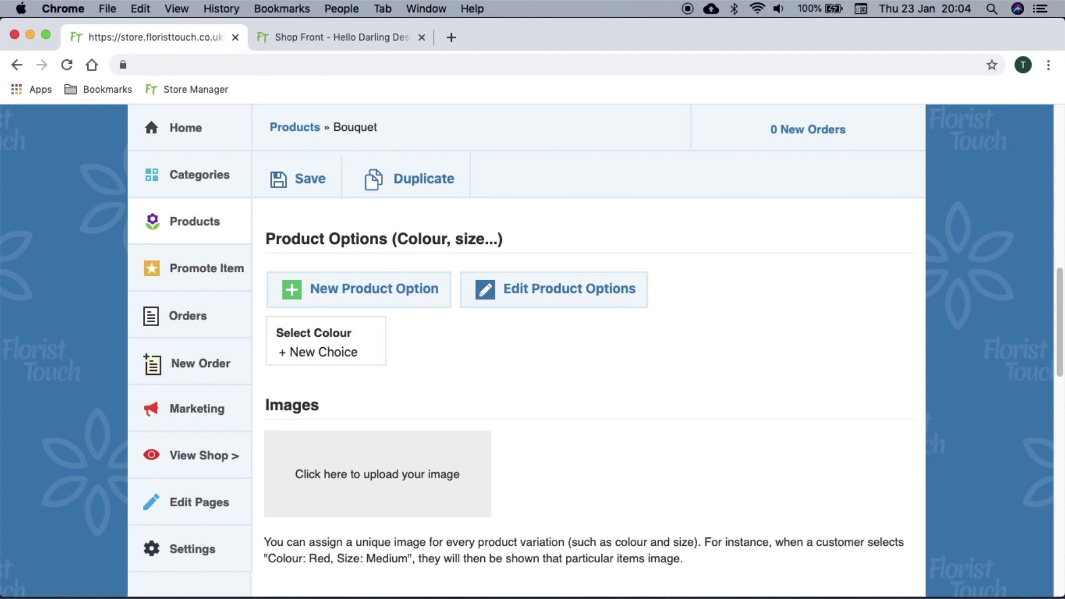
Add colour choices Summer, Bright colours and Shades of green to the Bouquet
{"action": "left_click", "coordinate": [345, 355]}
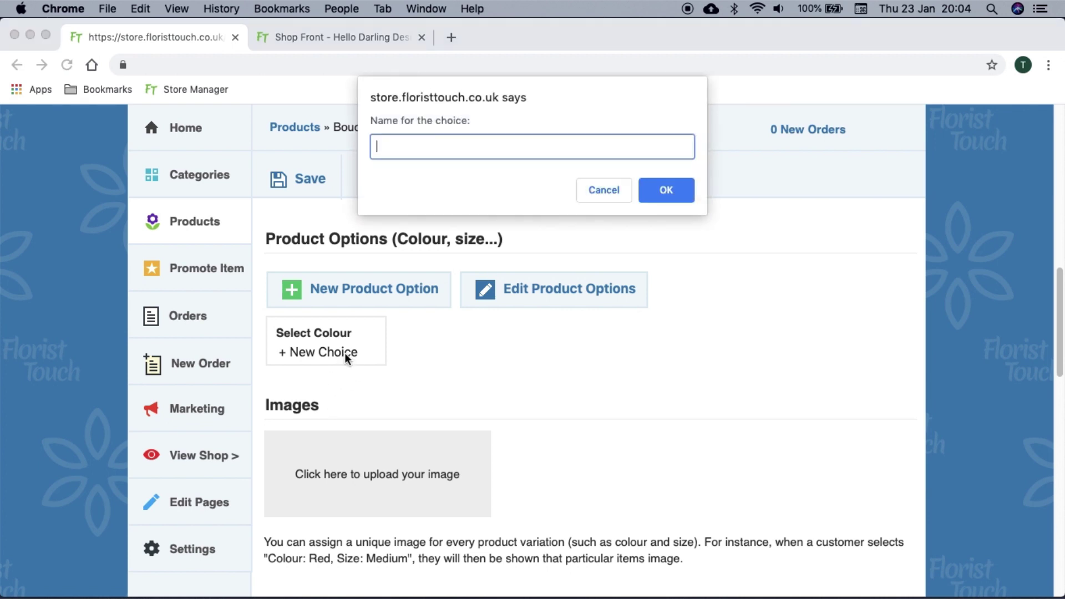
{"action": "type", "text": "Summer"}
{"action": "key", "text": "Return"}
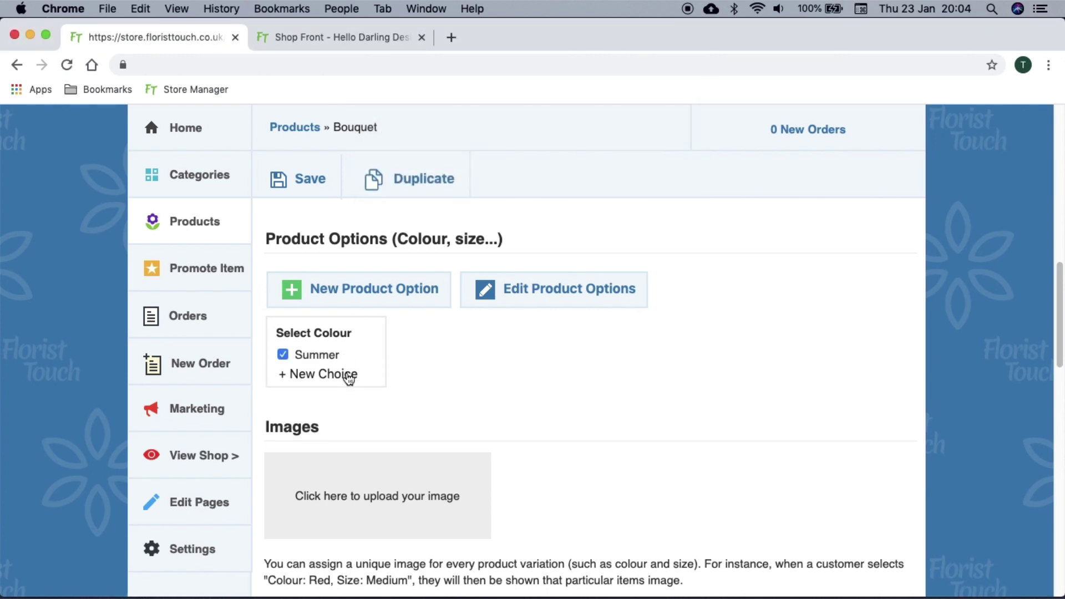
{"action": "left_click", "coordinate": [348, 376]}
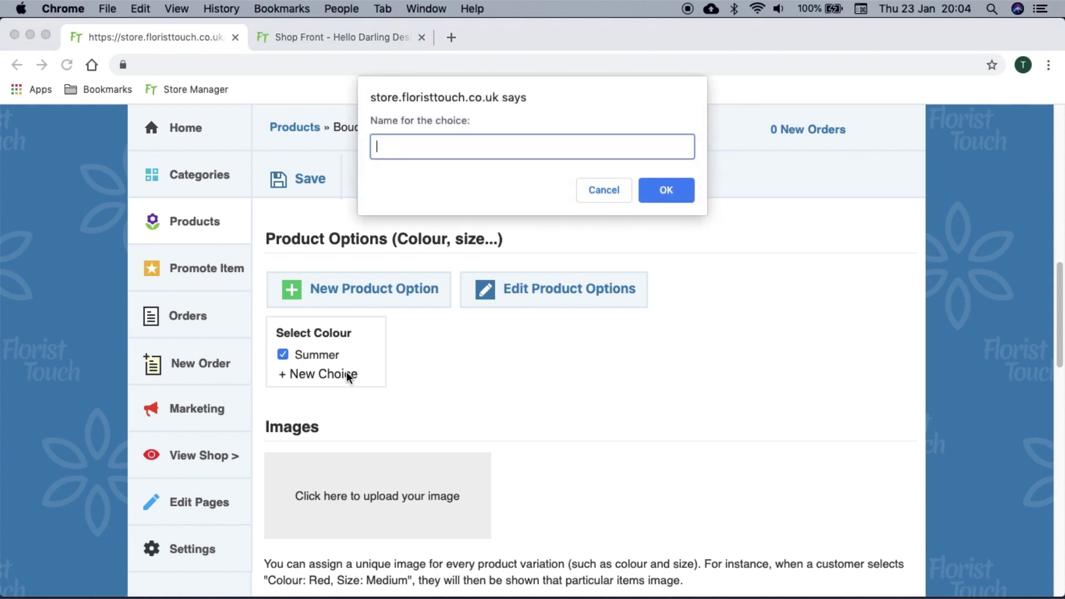
{"action": "type", "text": "Bright colours"}
{"action": "key", "text": "Return"}
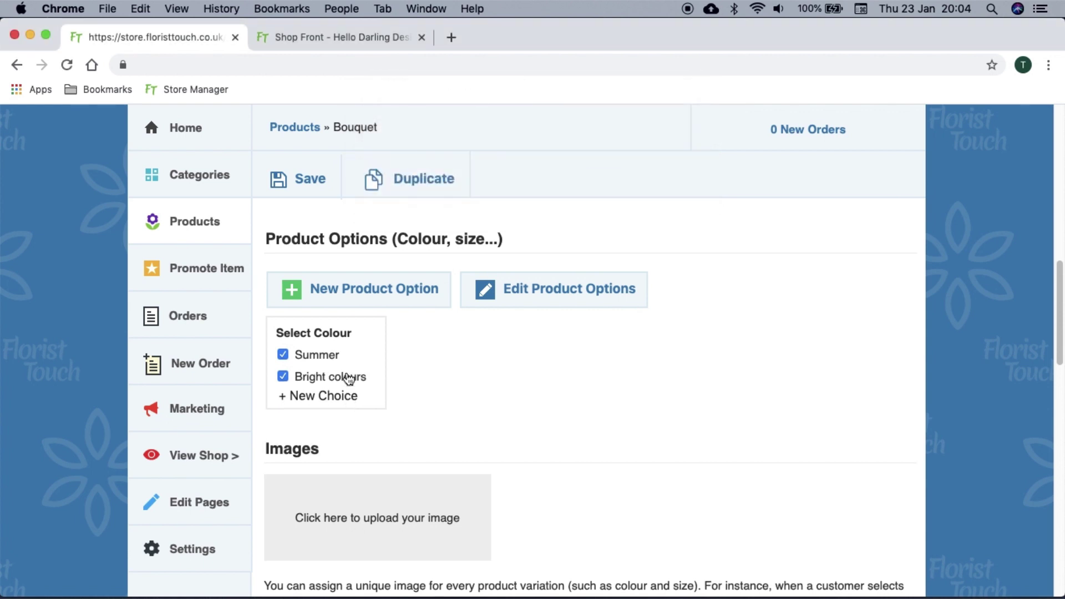
{"action": "left_click", "coordinate": [350, 398]}
{"action": "type", "text": "Shades of green"}
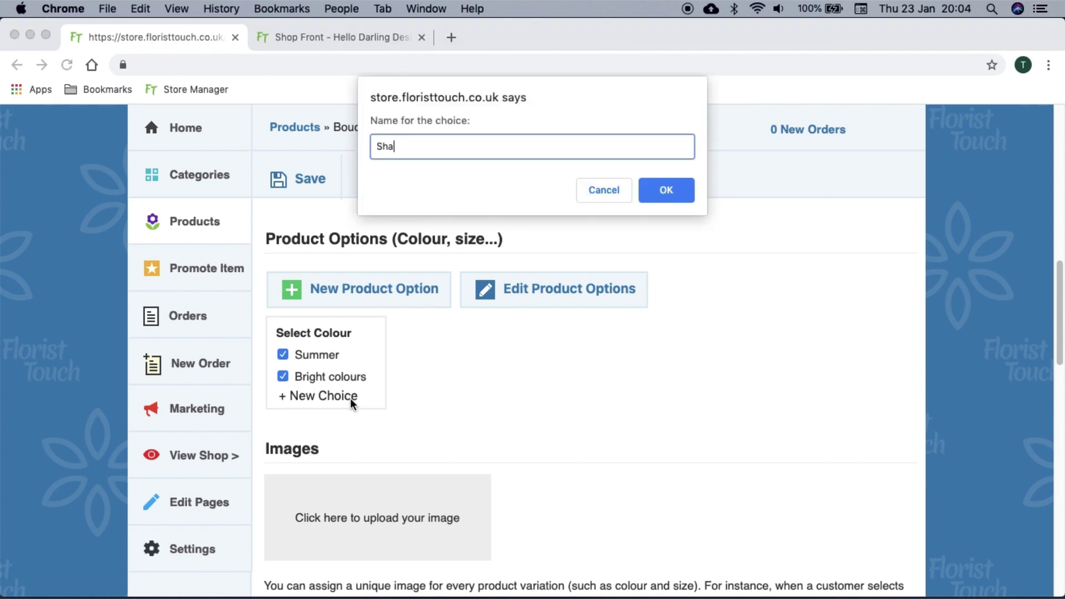
{"action": "left_click", "coordinate": [669, 186]}
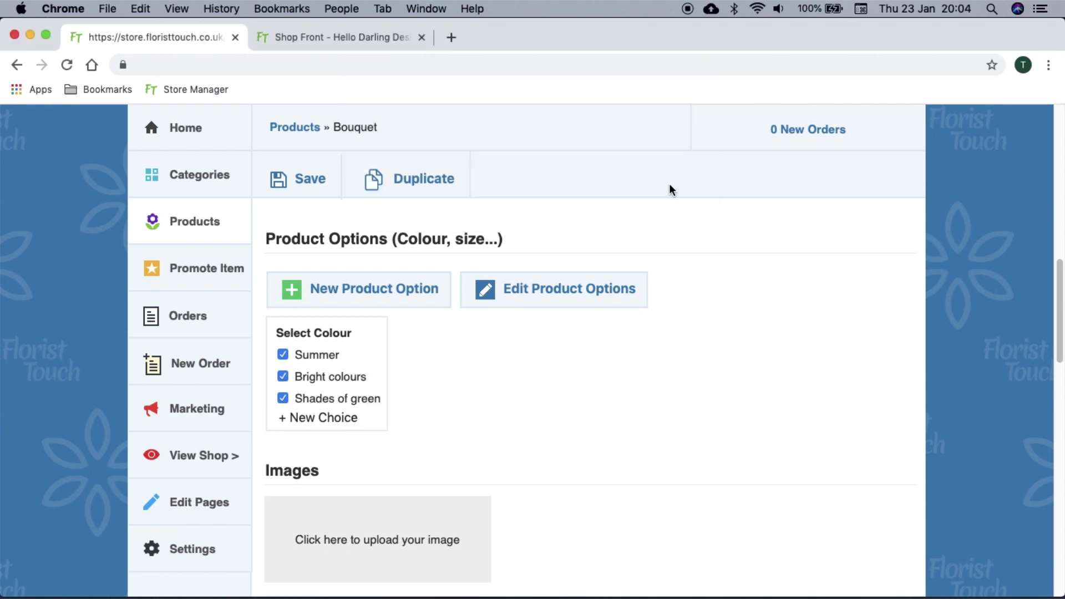
Change the Shades of green choice to Shades of Blue and save
{"action": "left_click", "coordinate": [604, 298]}
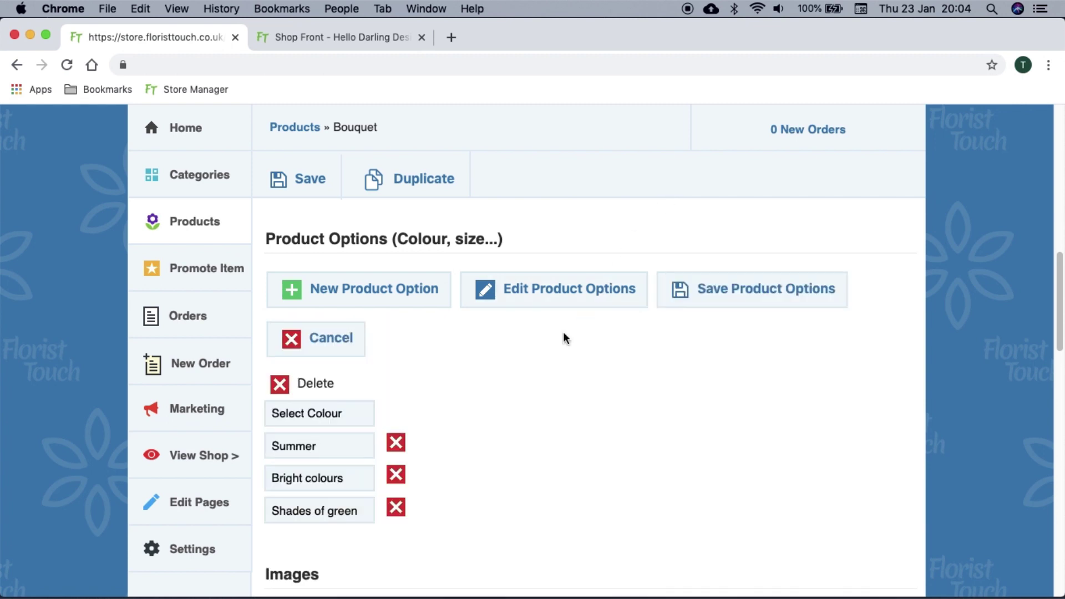
{"action": "scroll", "coordinate": [511, 412], "scroll_direction": "down", "scroll_amount": 1}
{"action": "double_click", "coordinate": [347, 473]}
{"action": "type", "text": "Blue"}
{"action": "left_click", "coordinate": [690, 259]}
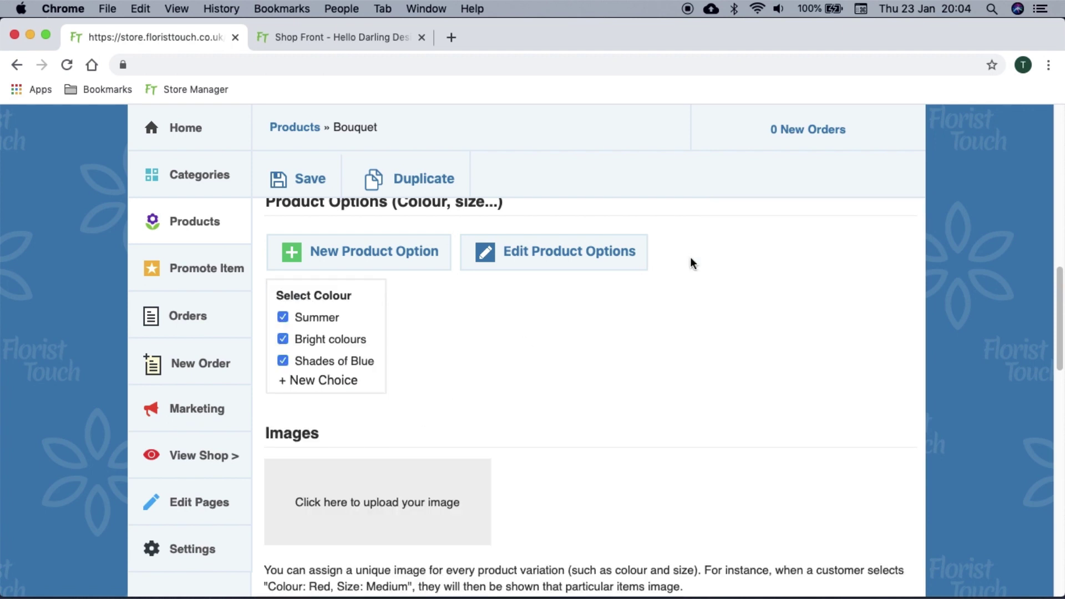
Add a Bow colour option with Red and Green choices, and untick Bright colours
{"action": "left_click", "coordinate": [405, 250]}
{"action": "type", "text": "Bow co"}
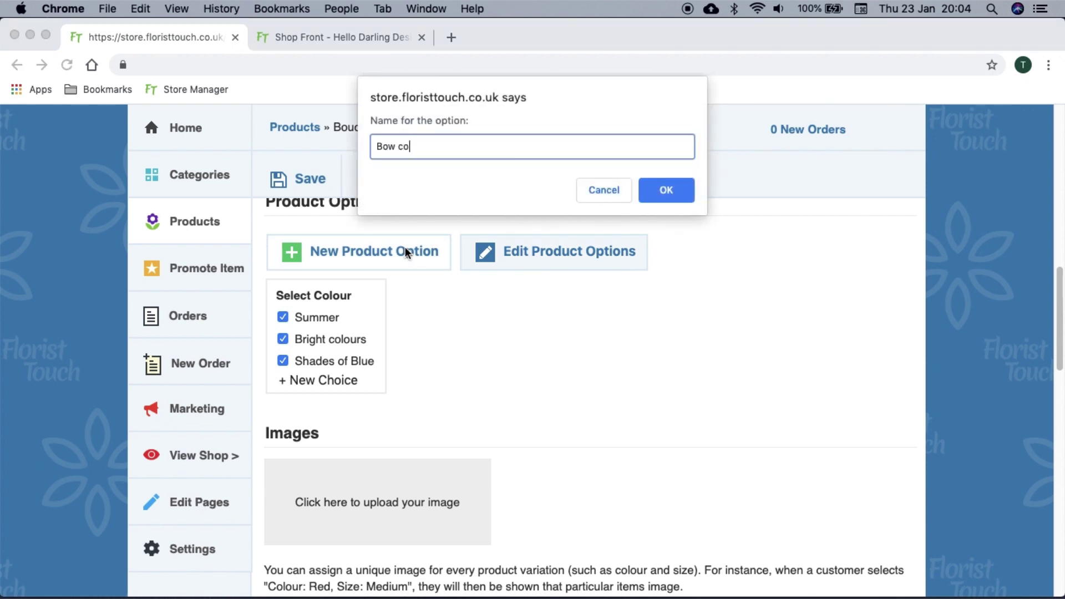
{"action": "type", "text": "lour"}
{"action": "left_click", "coordinate": [666, 190]}
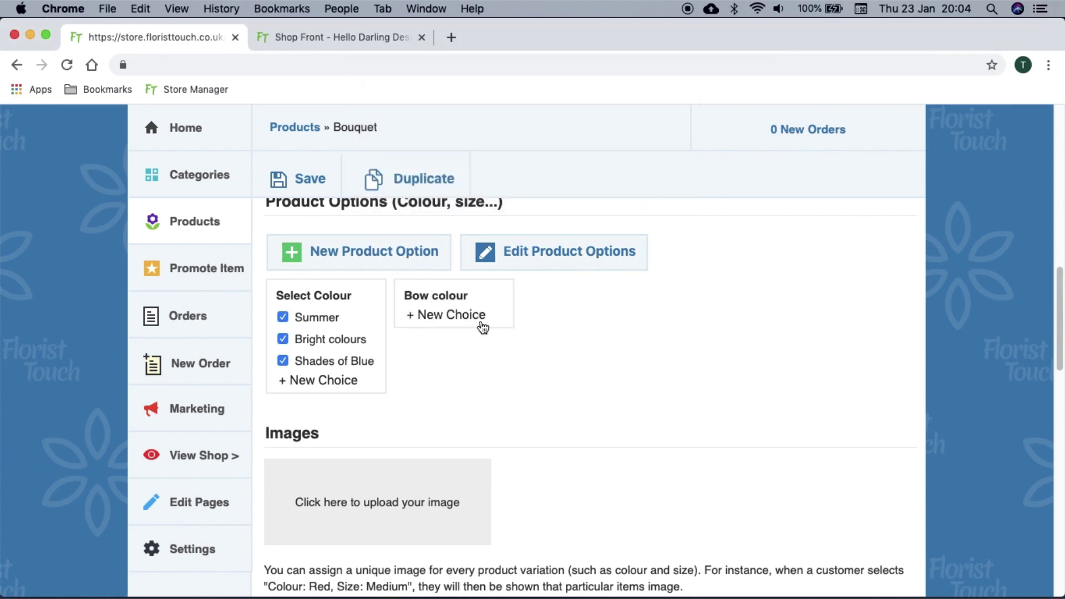
{"action": "left_click", "coordinate": [481, 320]}
{"action": "type", "text": "Red"}
{"action": "left_click", "coordinate": [666, 190]}
{"action": "left_click", "coordinate": [478, 339]}
{"action": "type", "text": "Green"}
{"action": "left_click", "coordinate": [658, 188]}
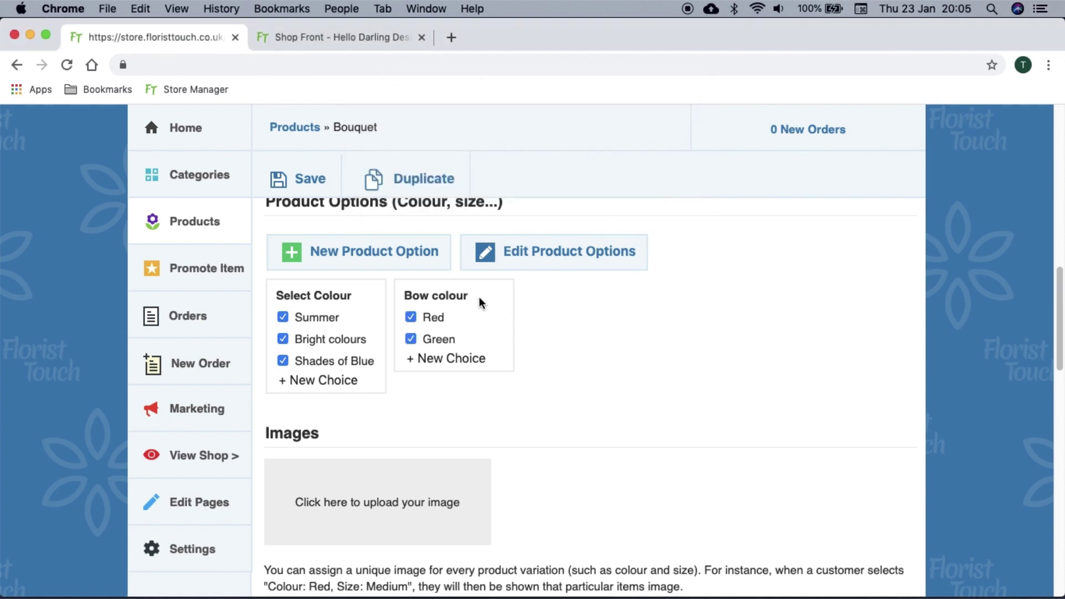
{"action": "left_click", "coordinate": [361, 340]}
Upload Hand-Tied-Bouquet.jpg as the Bouquet image, leaving Select Colour on All
{"action": "scroll", "coordinate": [360, 340], "scroll_direction": "down", "scroll_amount": 5}
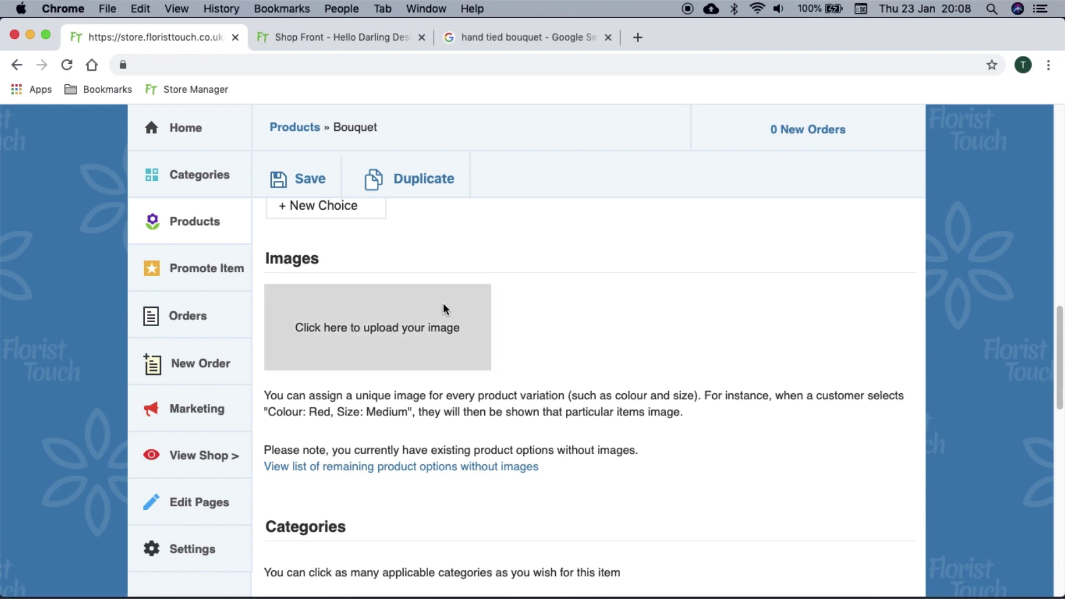
{"action": "left_click", "coordinate": [443, 304]}
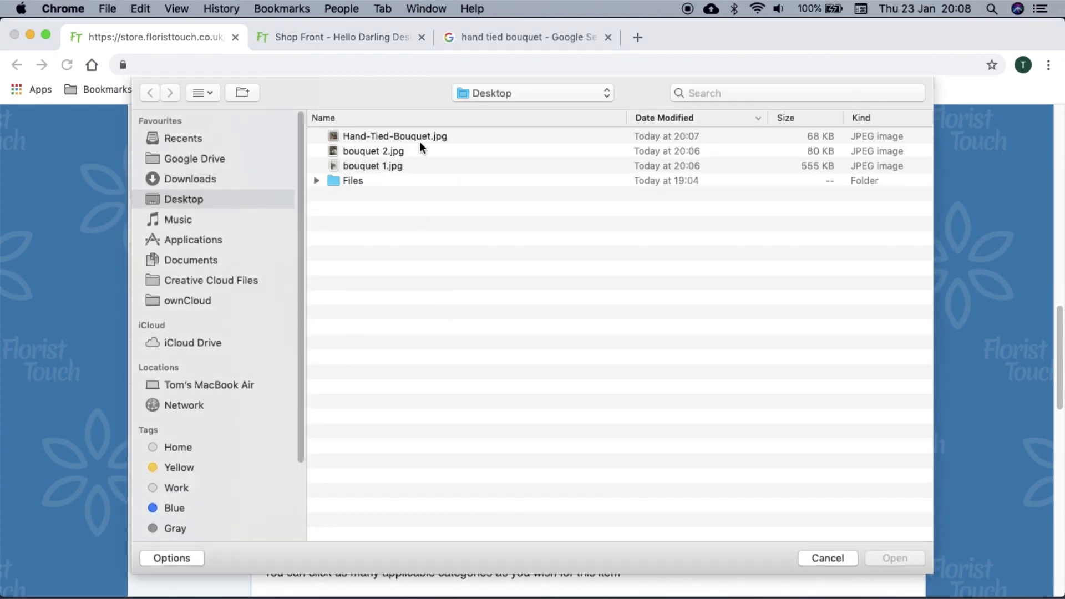
{"action": "double_click", "coordinate": [421, 137]}
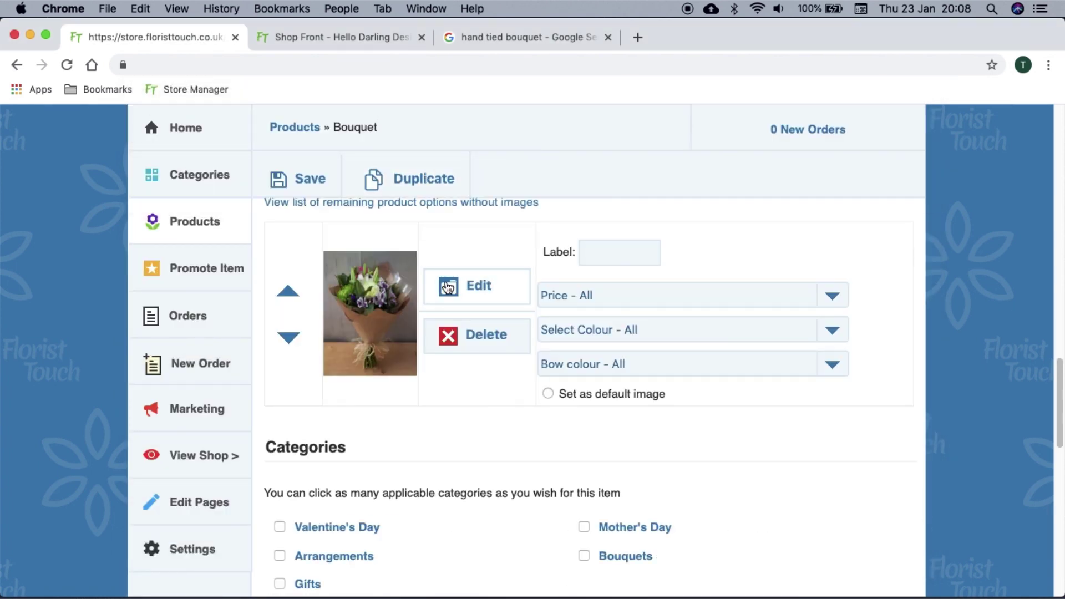
{"action": "left_click", "coordinate": [595, 330]}
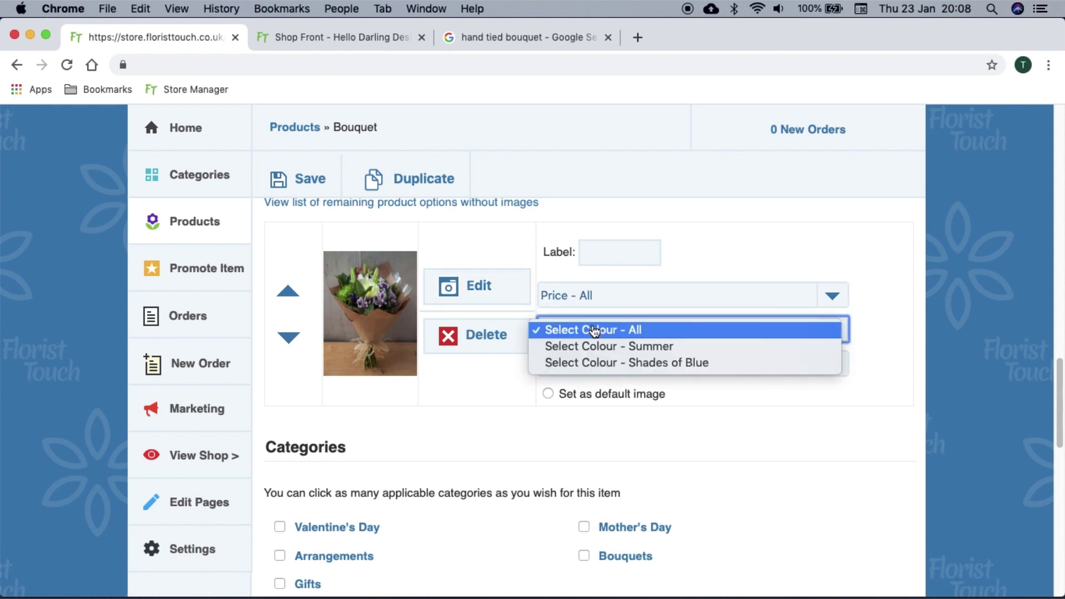
{"action": "left_click", "coordinate": [599, 330]}
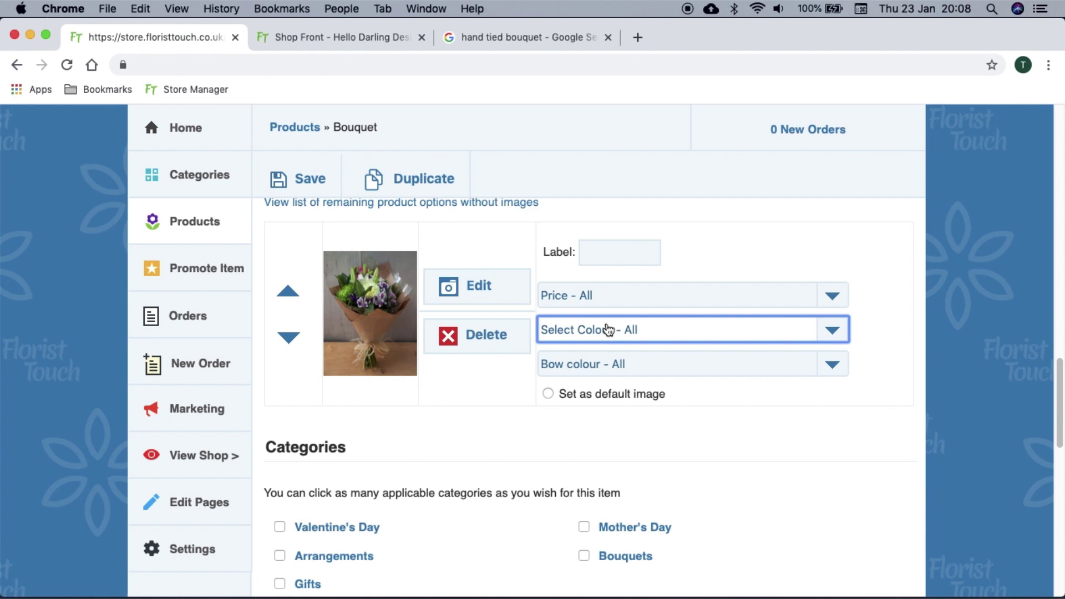
Tick the Bouquets and Arrangements categories, then review the delivery, gift message and gift idea settings
{"action": "scroll", "coordinate": [609, 330], "scroll_direction": "down", "scroll_amount": 4}
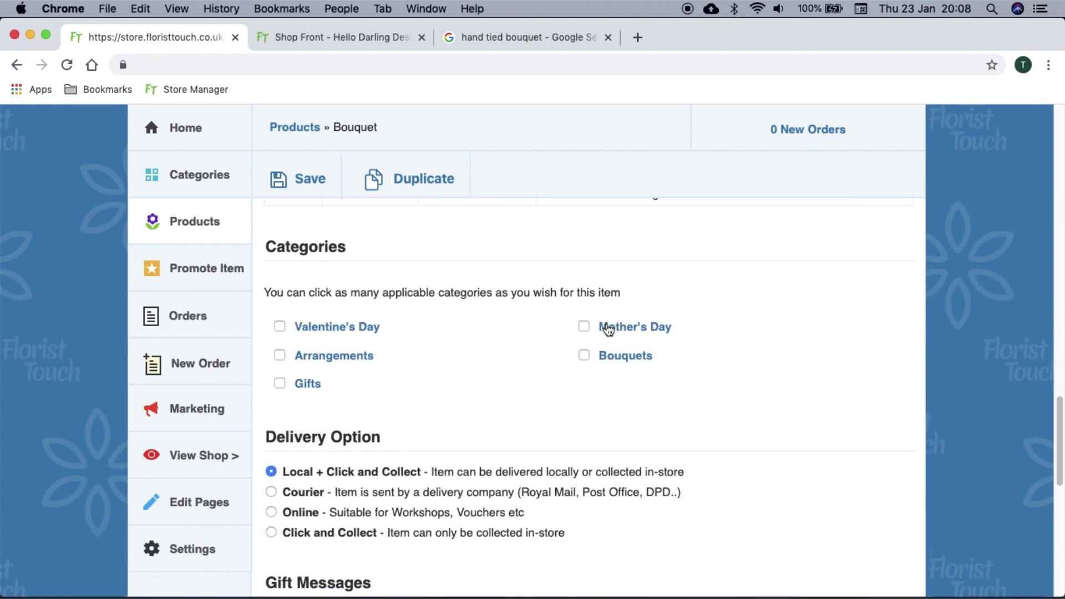
{"action": "left_click", "coordinate": [615, 355]}
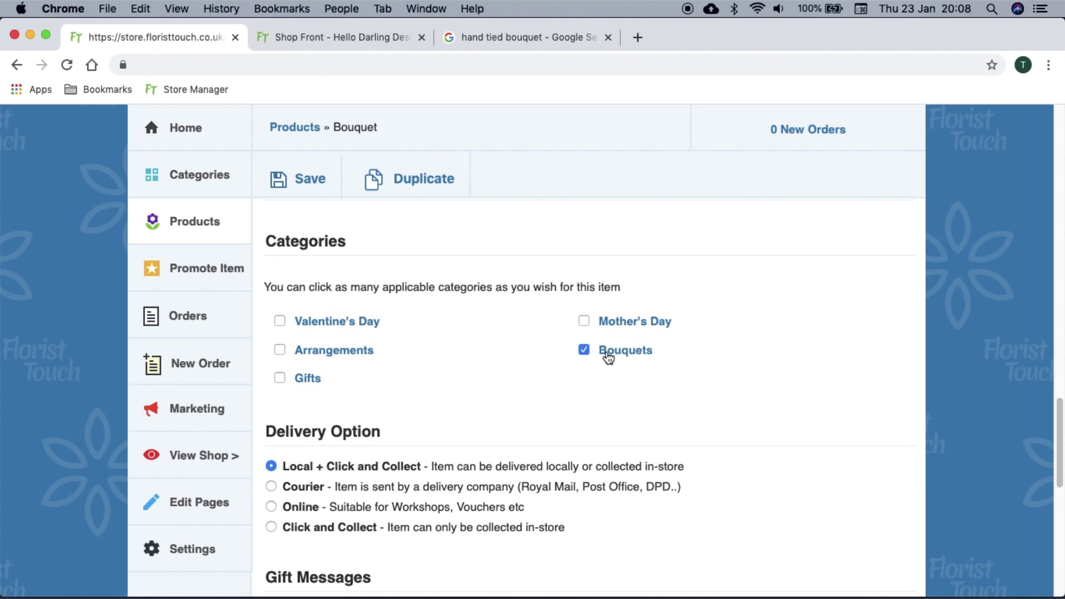
{"action": "left_click", "coordinate": [333, 356]}
{"action": "scroll", "coordinate": [333, 356], "scroll_direction": "down", "scroll_amount": 3}
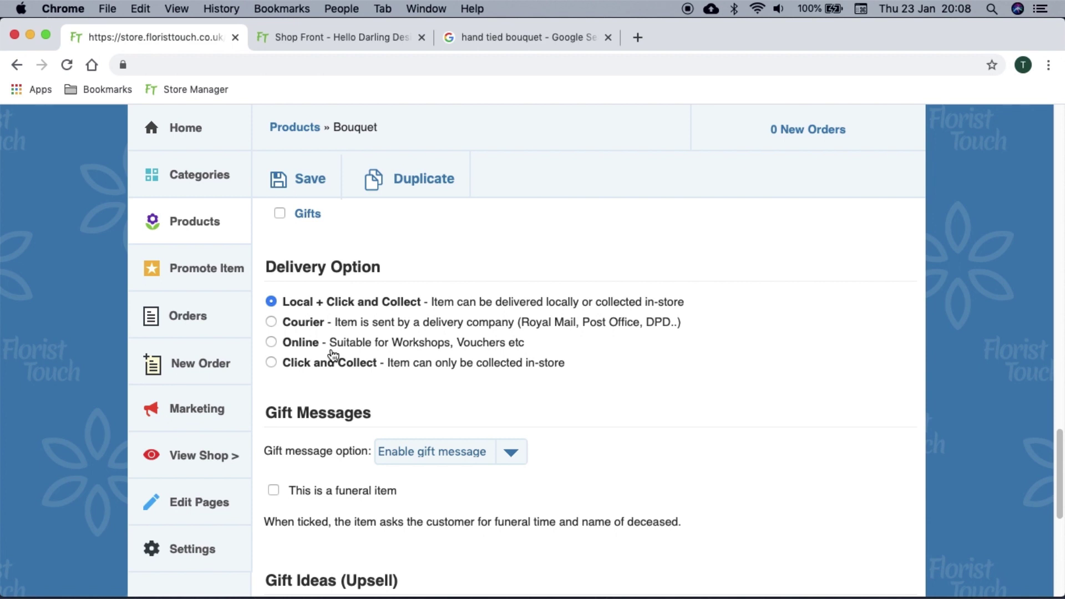
{"action": "scroll", "coordinate": [333, 355], "scroll_direction": "down", "scroll_amount": 5}
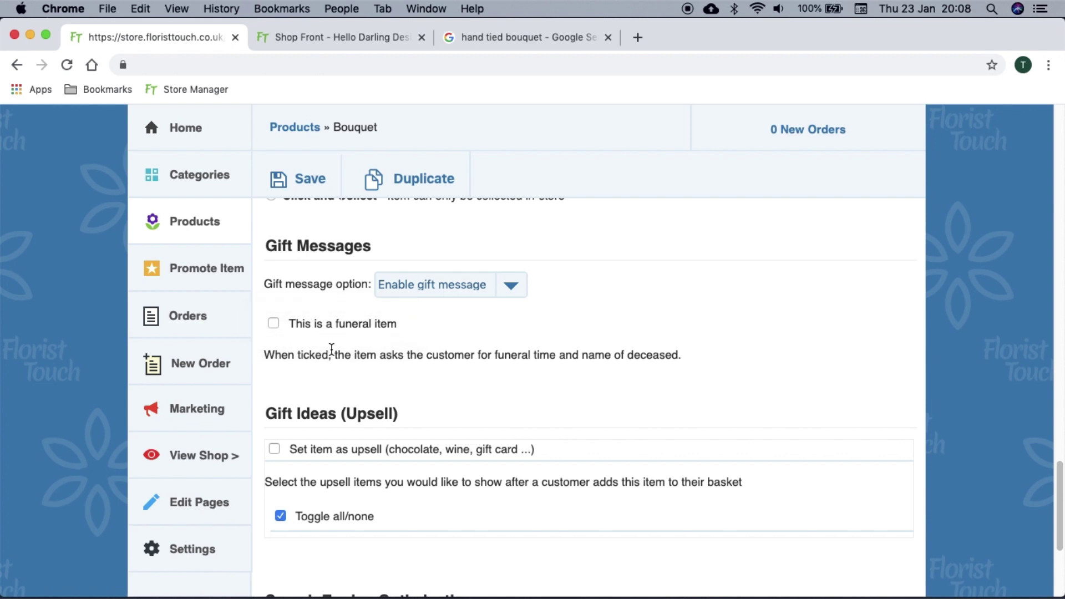
{"action": "scroll", "coordinate": [332, 350], "scroll_direction": "down", "scroll_amount": 3}
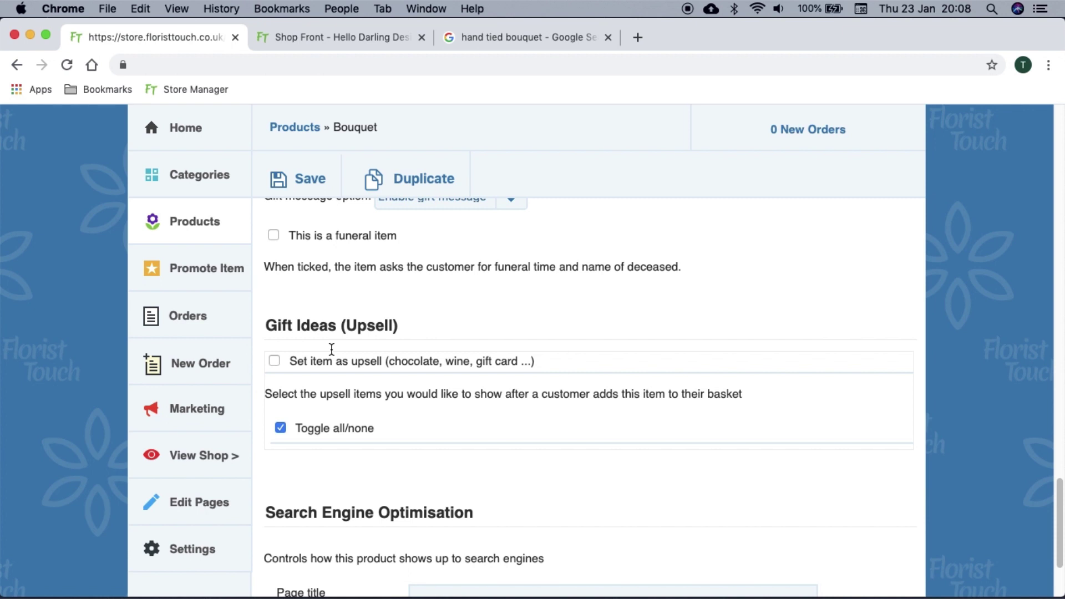
Save the Bouquet, then feature Summer bouquet and move it above Bouquet in Promote Item
{"action": "left_click", "coordinate": [321, 183]}
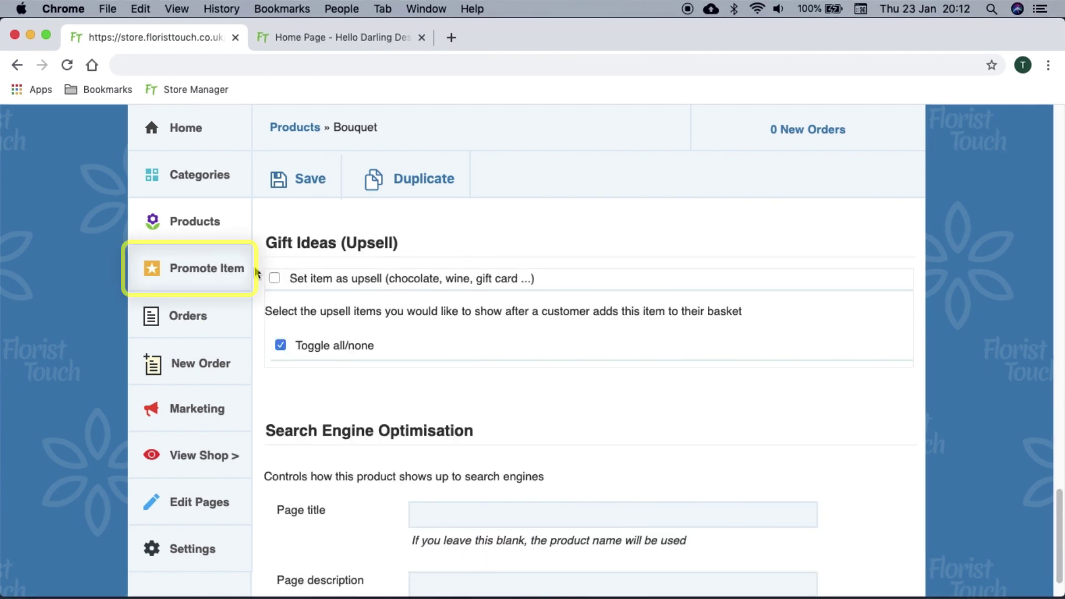
{"action": "left_click", "coordinate": [238, 269]}
{"action": "scroll", "coordinate": [514, 330], "scroll_direction": "down", "scroll_amount": 3}
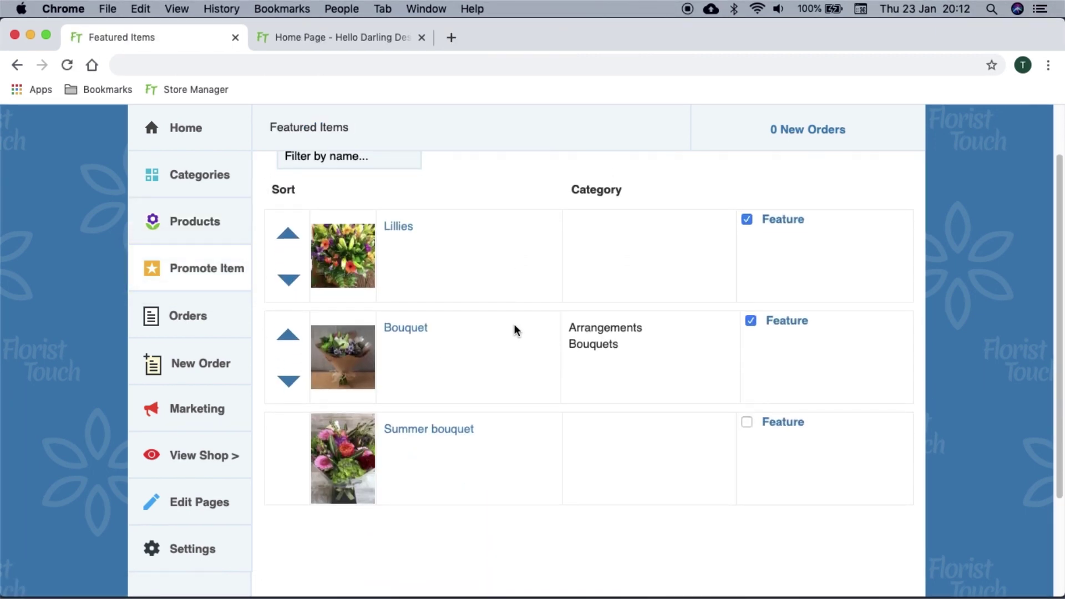
{"action": "left_click", "coordinate": [771, 428]}
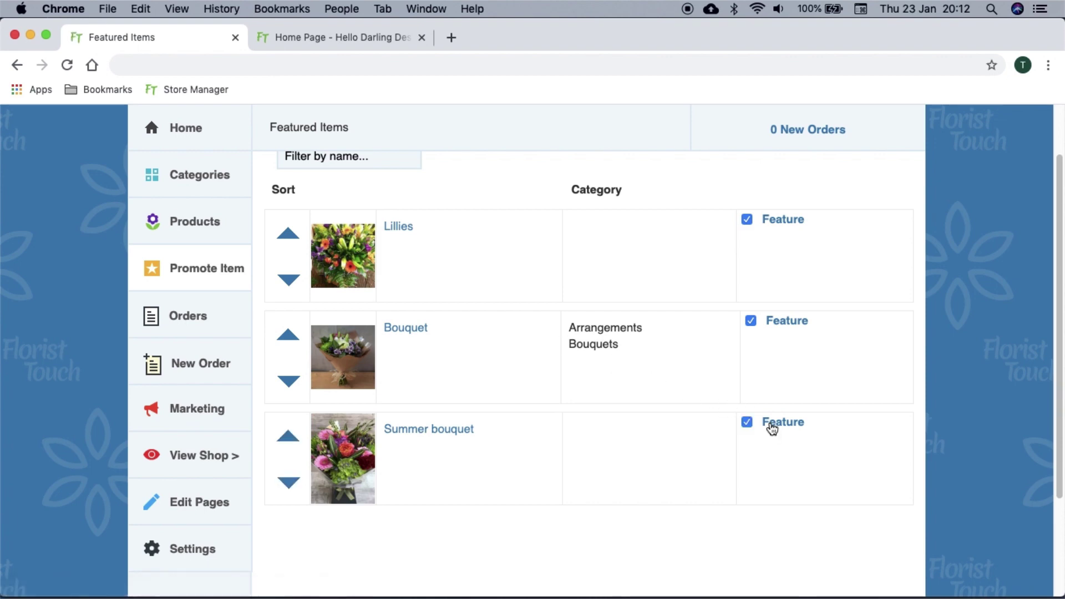
{"action": "left_click", "coordinate": [288, 437]}
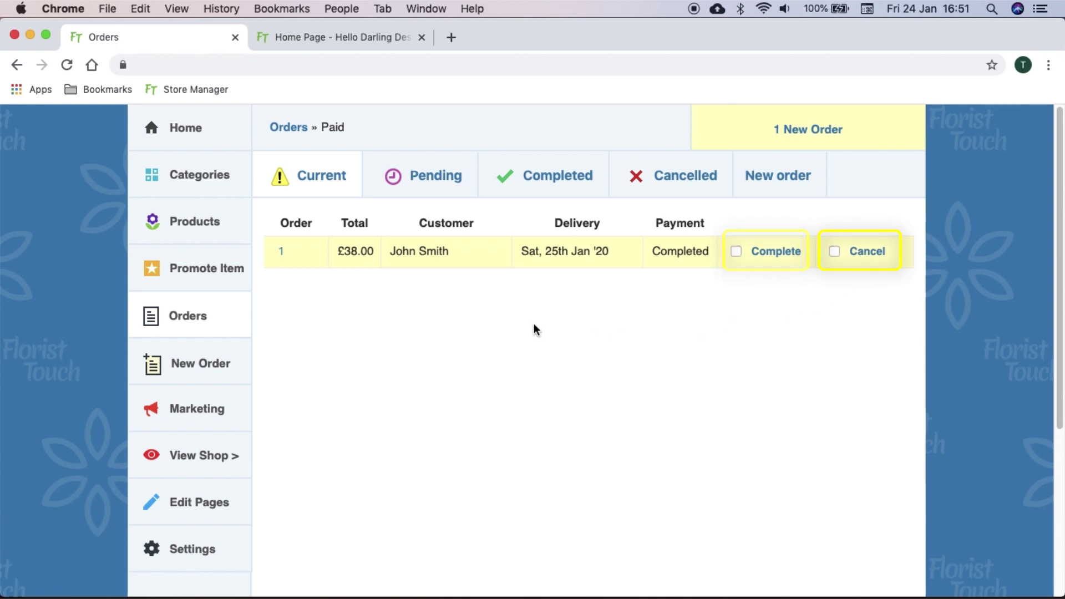
Open Order No. 1, the £38.00 paid delivery order, to view its details
{"action": "left_click", "coordinate": [281, 253]}
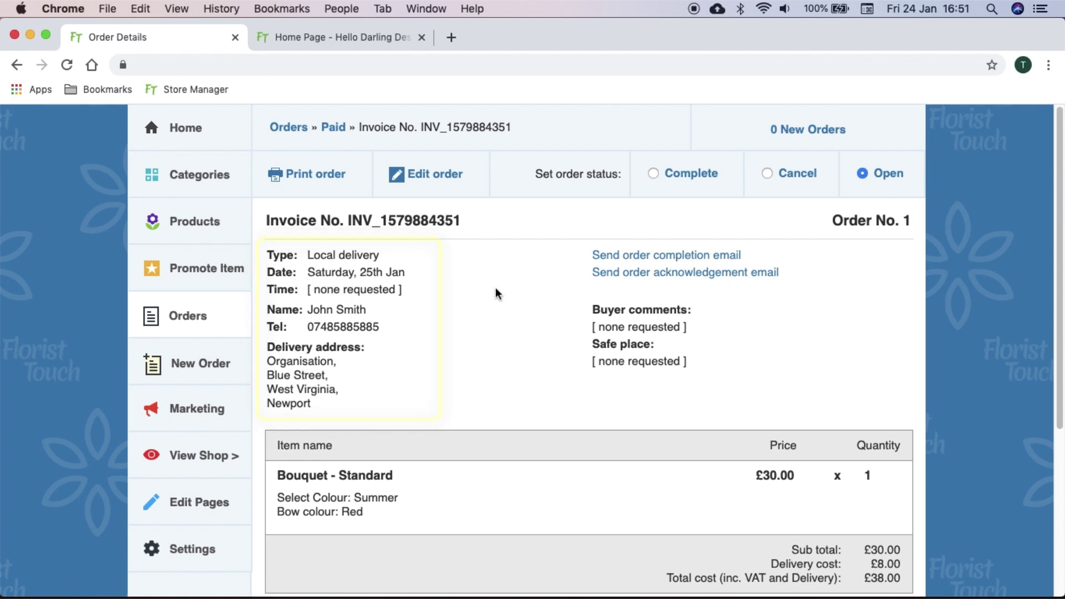
{"action": "scroll", "coordinate": [495, 287], "scroll_direction": "down", "scroll_amount": 1}
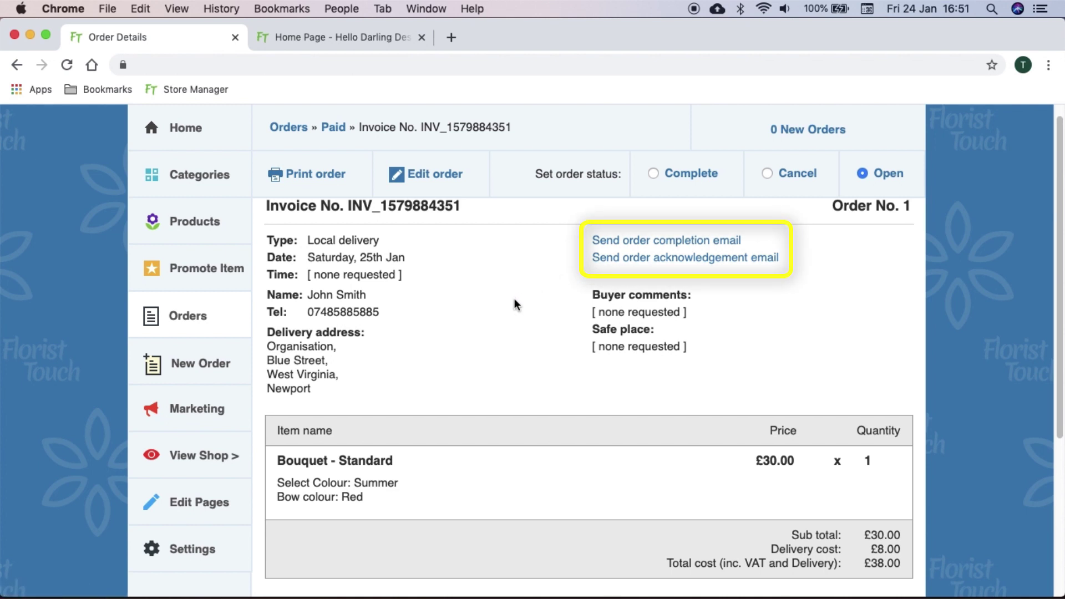
{"action": "scroll", "coordinate": [514, 301], "scroll_direction": "down", "scroll_amount": 8}
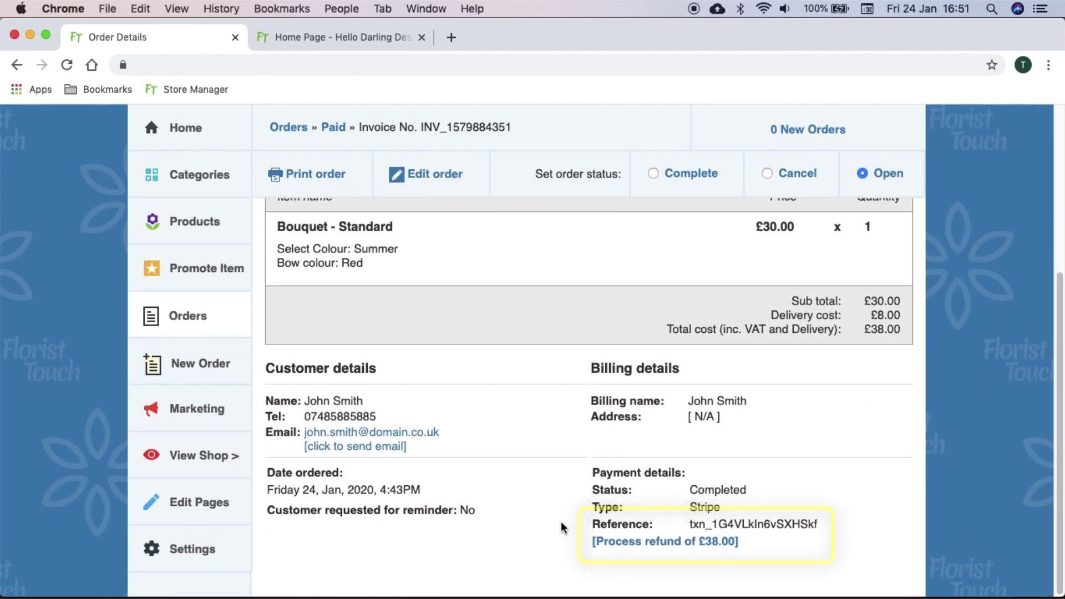
{"action": "scroll", "coordinate": [561, 521], "scroll_direction": "up", "scroll_amount": 9}
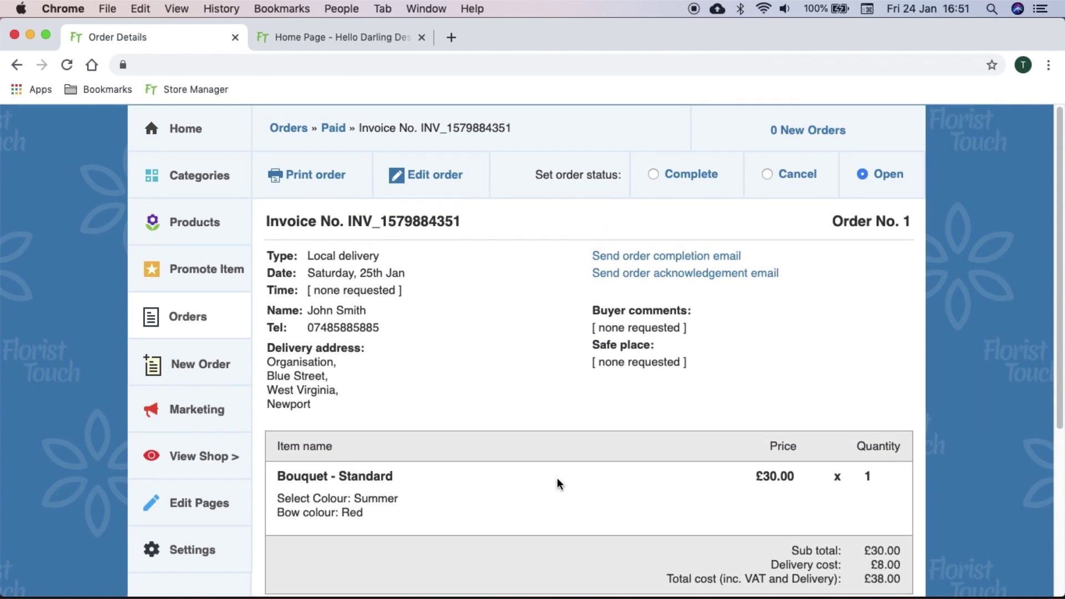
Open order 1 in the edit form and scroll down through its details
{"action": "left_click", "coordinate": [449, 181]}
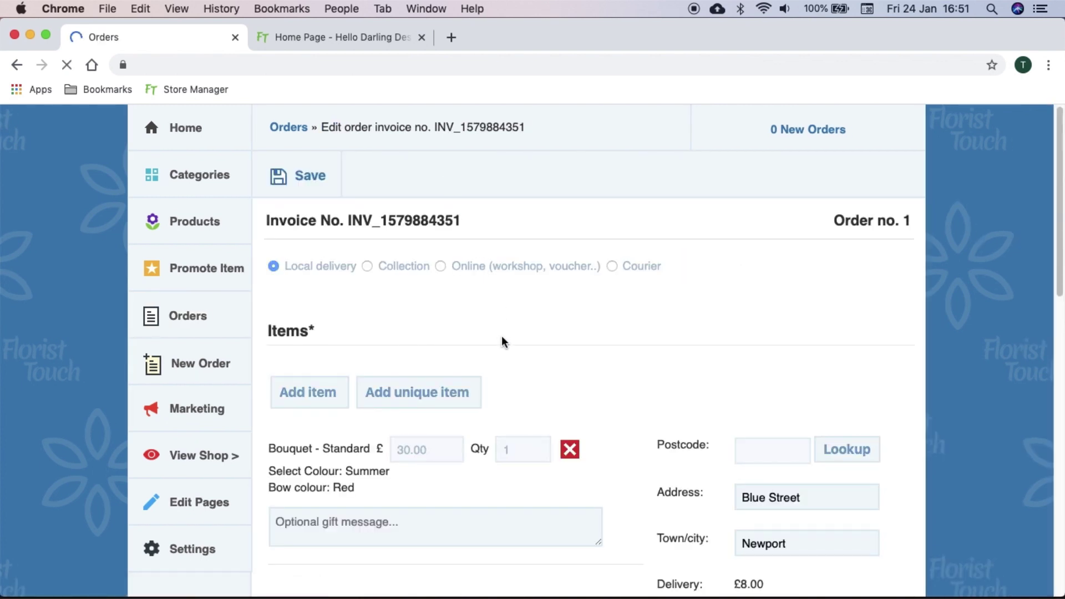
{"action": "scroll", "coordinate": [501, 335], "scroll_direction": "down", "scroll_amount": 9}
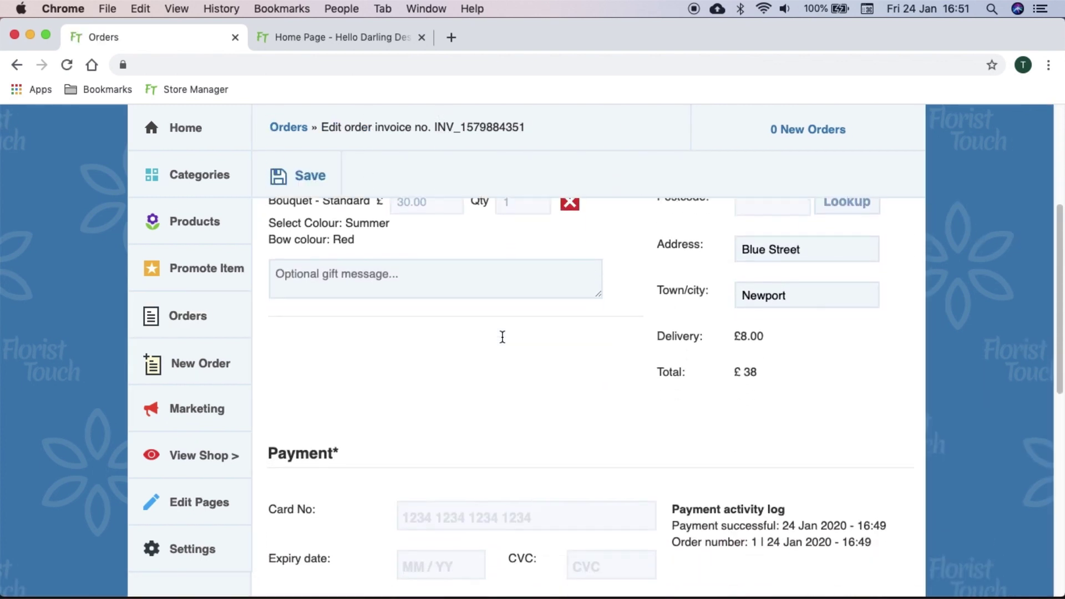
{"action": "scroll", "coordinate": [502, 337], "scroll_direction": "down", "scroll_amount": 12}
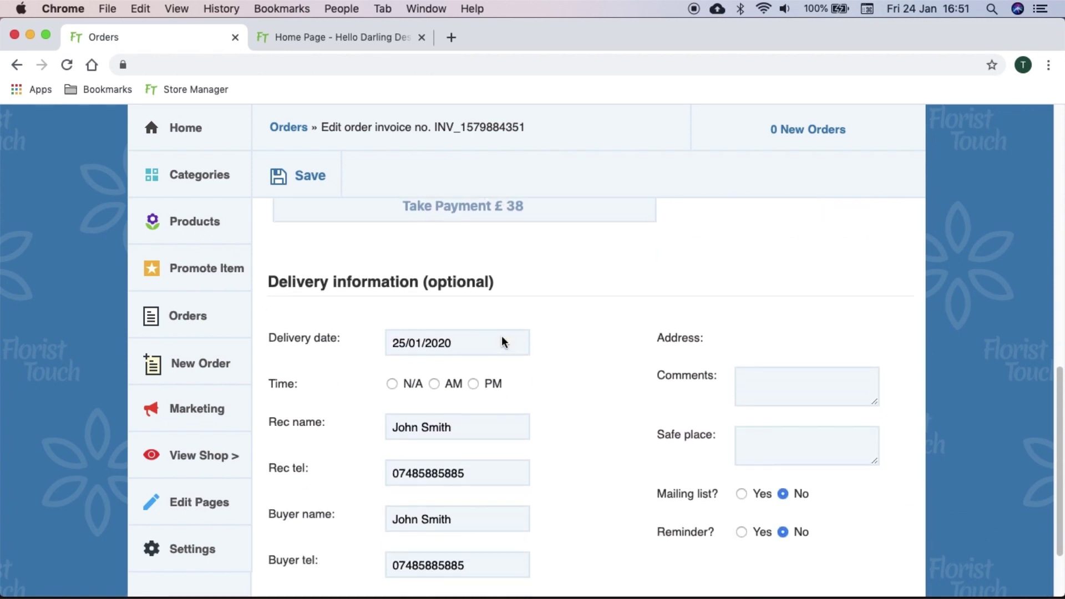
{"action": "scroll", "coordinate": [502, 335], "scroll_direction": "down", "scroll_amount": 3}
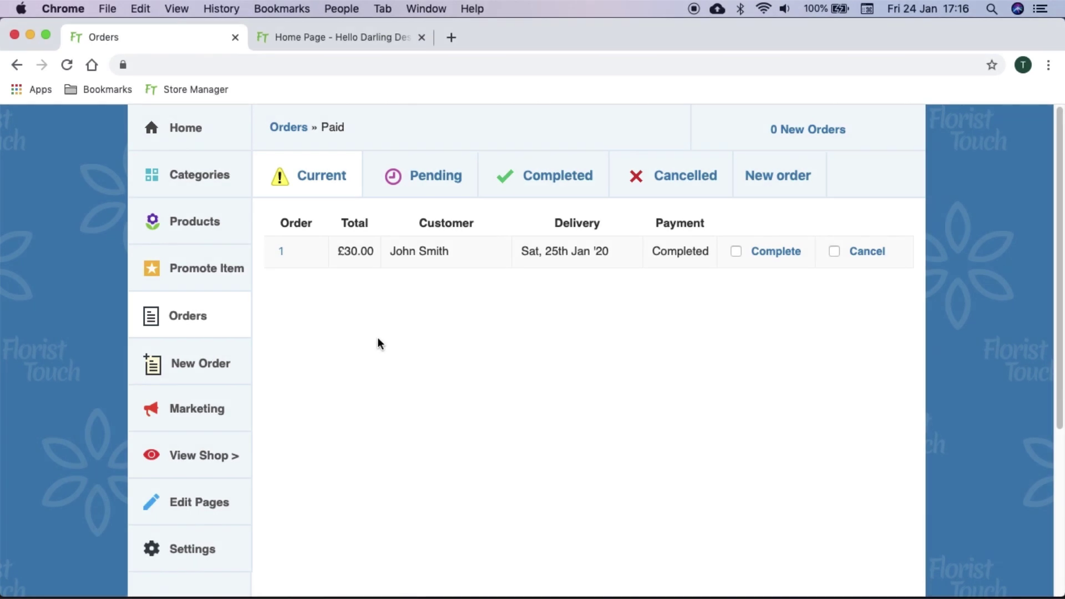
Start a new order and add a Bouquet in Summer colour with a Red bow
{"action": "left_click", "coordinate": [233, 362]}
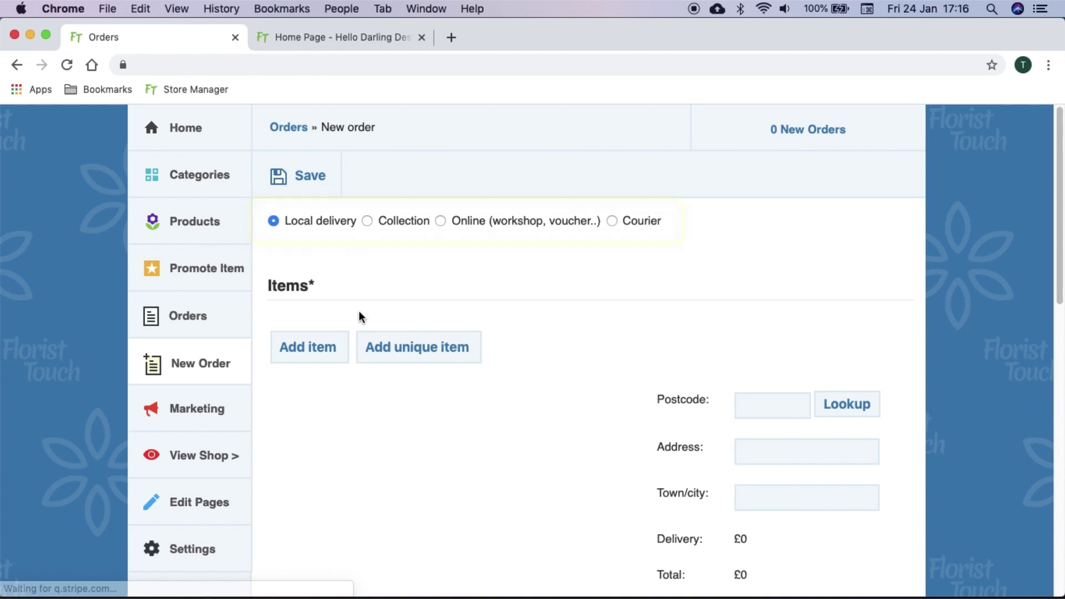
{"action": "left_click", "coordinate": [336, 346]}
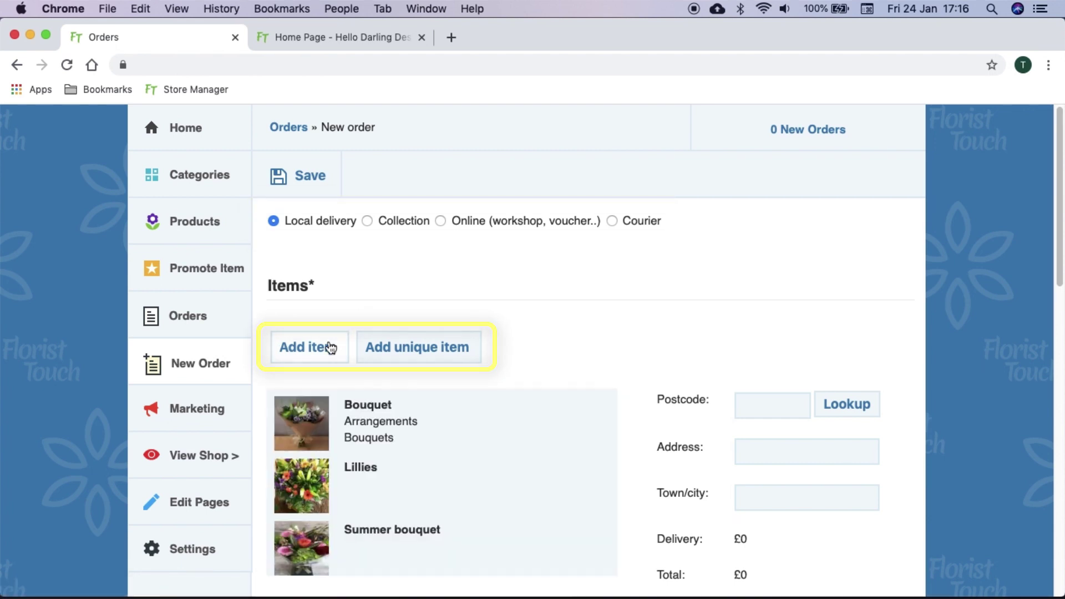
{"action": "scroll", "coordinate": [380, 353], "scroll_direction": "down", "scroll_amount": 3}
{"action": "left_click", "coordinate": [380, 354]}
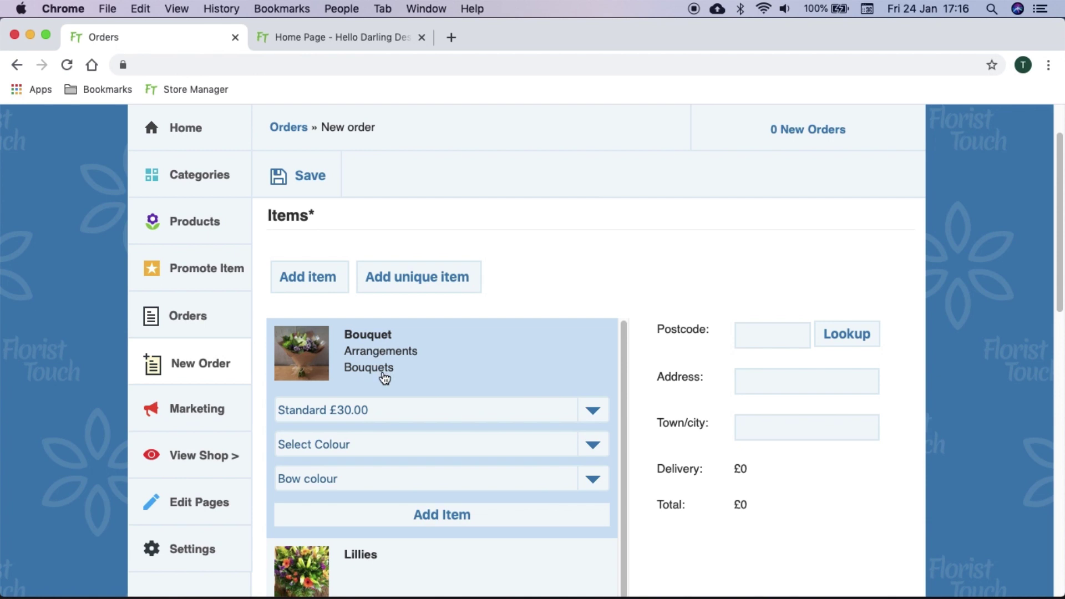
{"action": "left_click", "coordinate": [390, 444]}
{"action": "left_click", "coordinate": [390, 463]}
{"action": "left_click", "coordinate": [392, 473]}
{"action": "left_click", "coordinate": [394, 493]}
{"action": "left_click", "coordinate": [411, 512]}
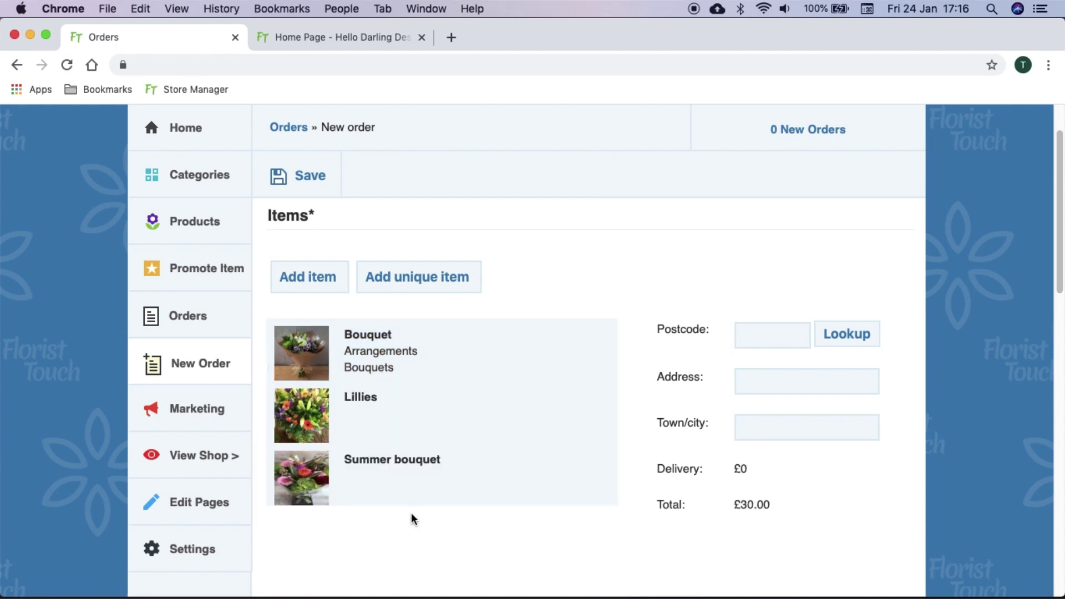
Add a unique item named 'Name' priced £33 with a 'Gift message'
{"action": "left_click", "coordinate": [418, 284]}
{"action": "left_click", "coordinate": [346, 339]}
{"action": "type", "text": "Name"}
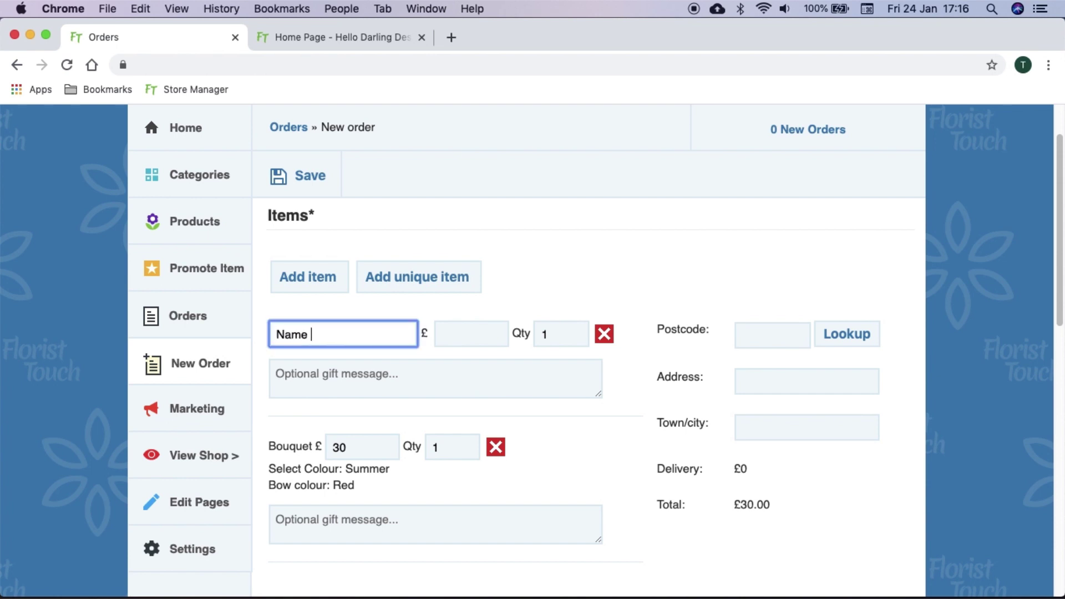
{"action": "key", "text": "Tab"}
{"action": "type", "text": "33"}
{"action": "left_click", "coordinate": [441, 371]}
{"action": "type", "text": "Gift message"}
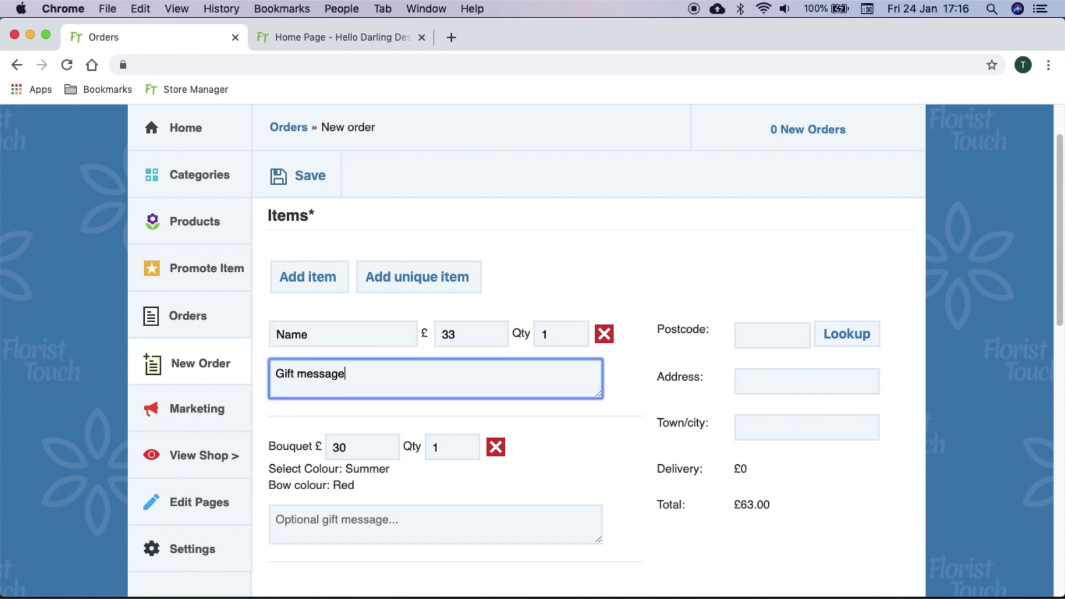
Look up the delivery postcode and pick the matching delivery address
{"action": "left_click", "coordinate": [753, 339]}
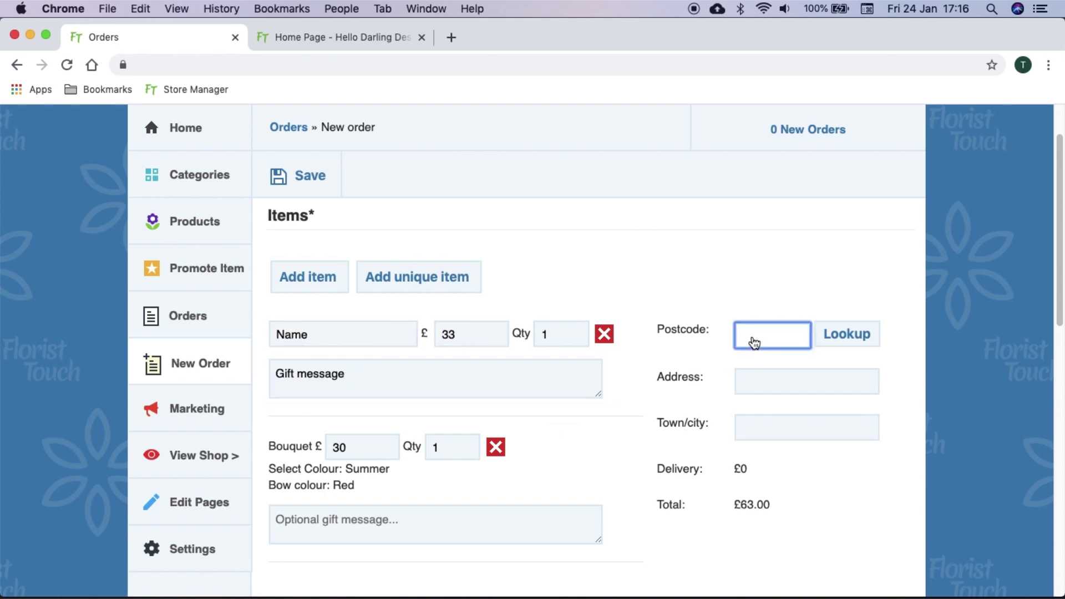
{"action": "type", "text": "da67ll"}
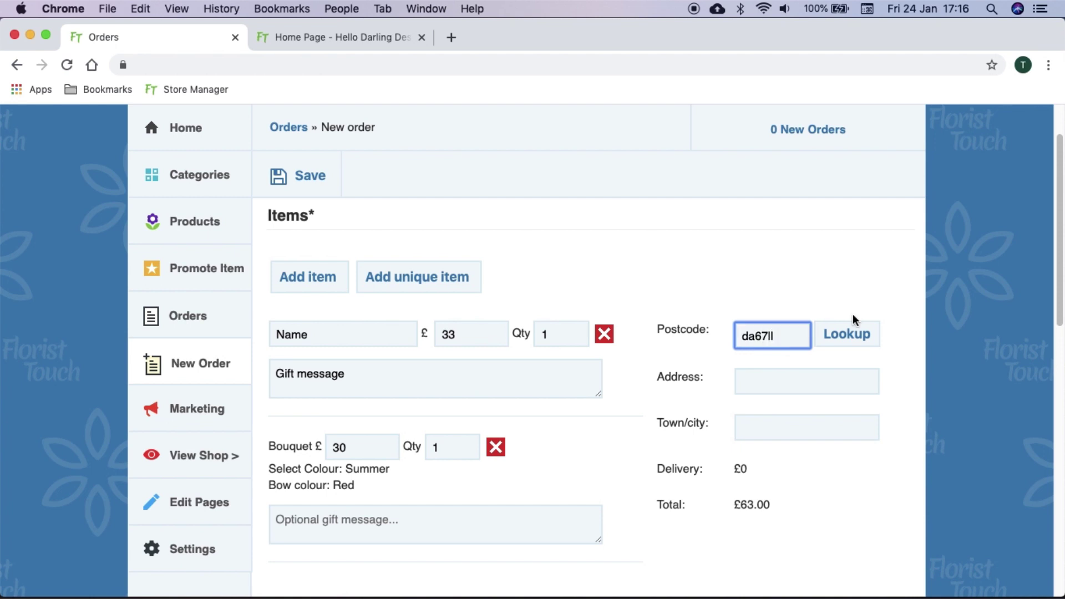
{"action": "left_click", "coordinate": [860, 335]}
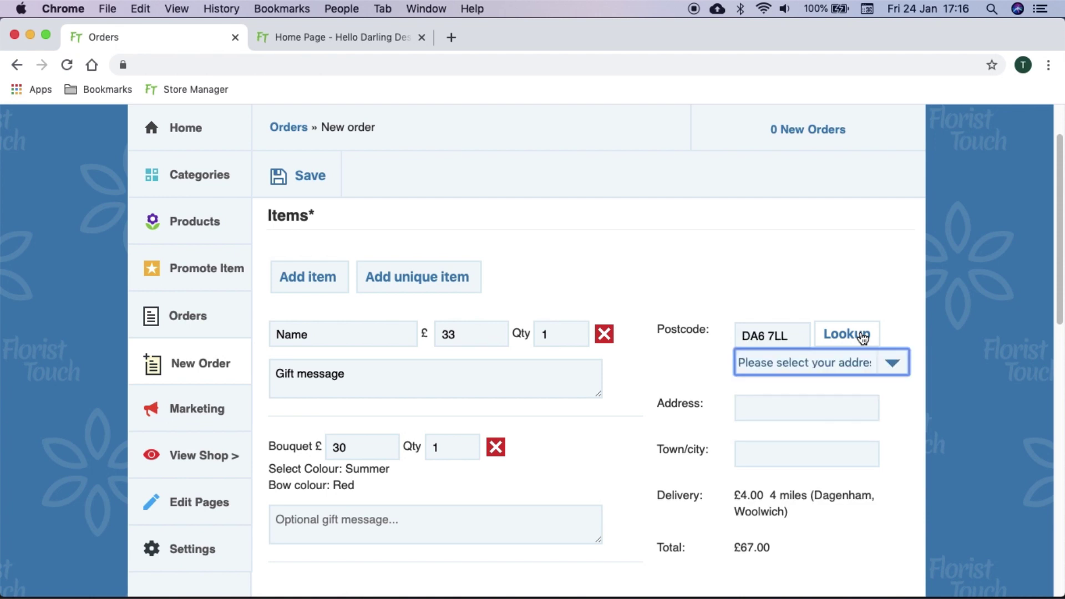
{"action": "left_click", "coordinate": [837, 371]}
{"action": "left_click", "coordinate": [828, 399]}
{"action": "left_click", "coordinate": [693, 392]}
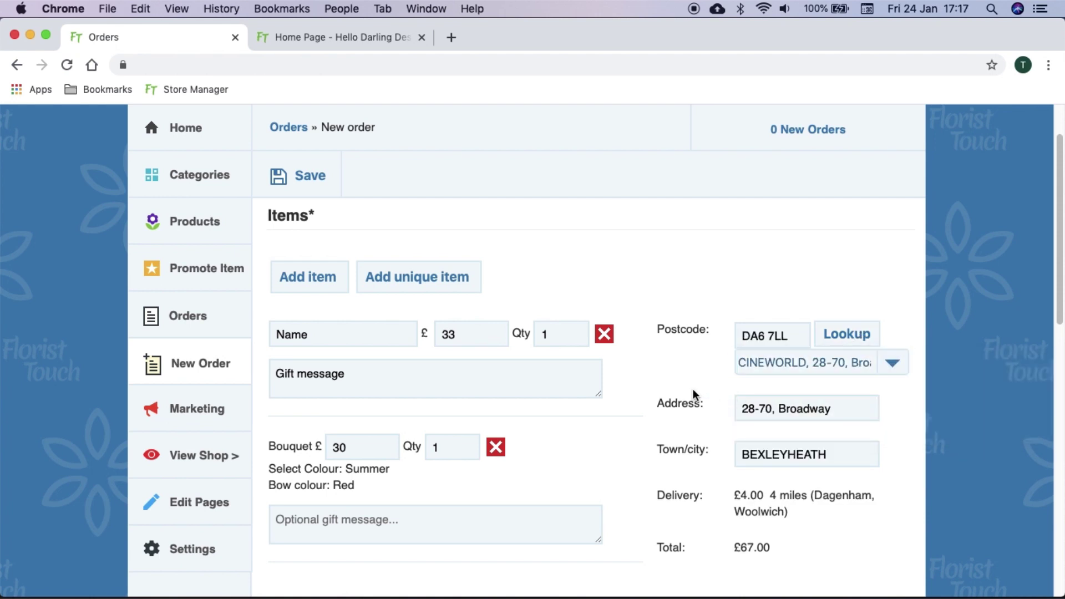
Set a morning delivery on 31/01/2020 and fill in the recipient and buyer contact details, with no mailing list and a reminder on
{"action": "scroll", "coordinate": [693, 392], "scroll_direction": "down", "scroll_amount": 2}
{"action": "scroll", "coordinate": [693, 388], "scroll_direction": "down", "scroll_amount": 10}
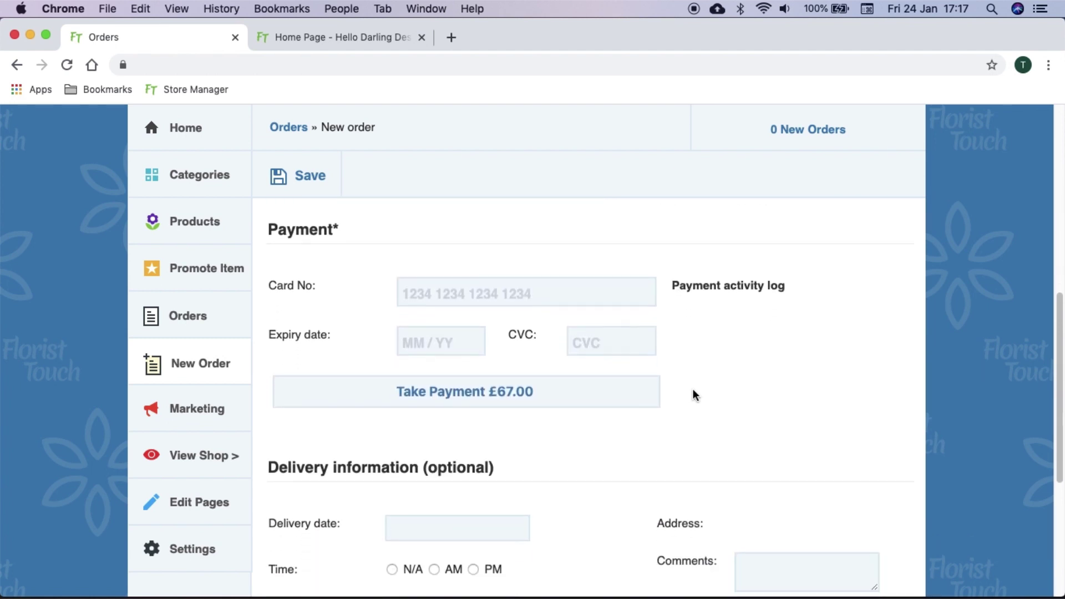
{"action": "scroll", "coordinate": [693, 390], "scroll_direction": "down", "scroll_amount": 4}
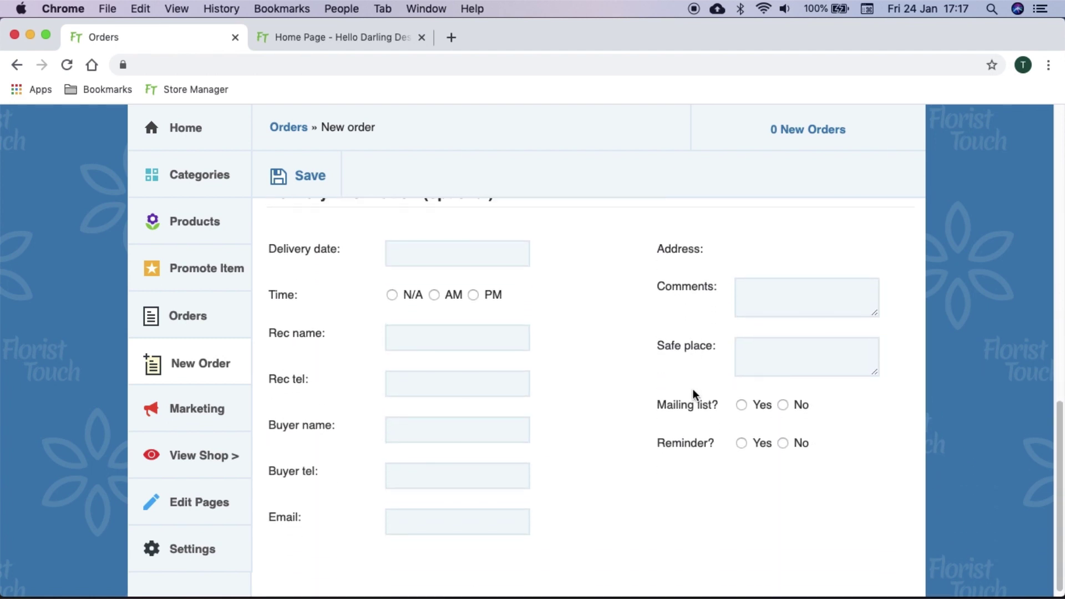
{"action": "left_click", "coordinate": [526, 264]}
{"action": "left_click", "coordinate": [546, 429]}
{"action": "left_click", "coordinate": [434, 295]}
{"action": "left_click", "coordinate": [450, 338]}
{"action": "type", "text": "Martin\t345345345\tMichelle\t435345345\temail@email.com\tComments"}
{"action": "left_click", "coordinate": [782, 405]}
{"action": "left_click", "coordinate": [741, 443]}
Pay the £67.00 with a test card and return to the orders list
{"action": "scroll", "coordinate": [668, 417], "scroll_direction": "up", "scroll_amount": 7}
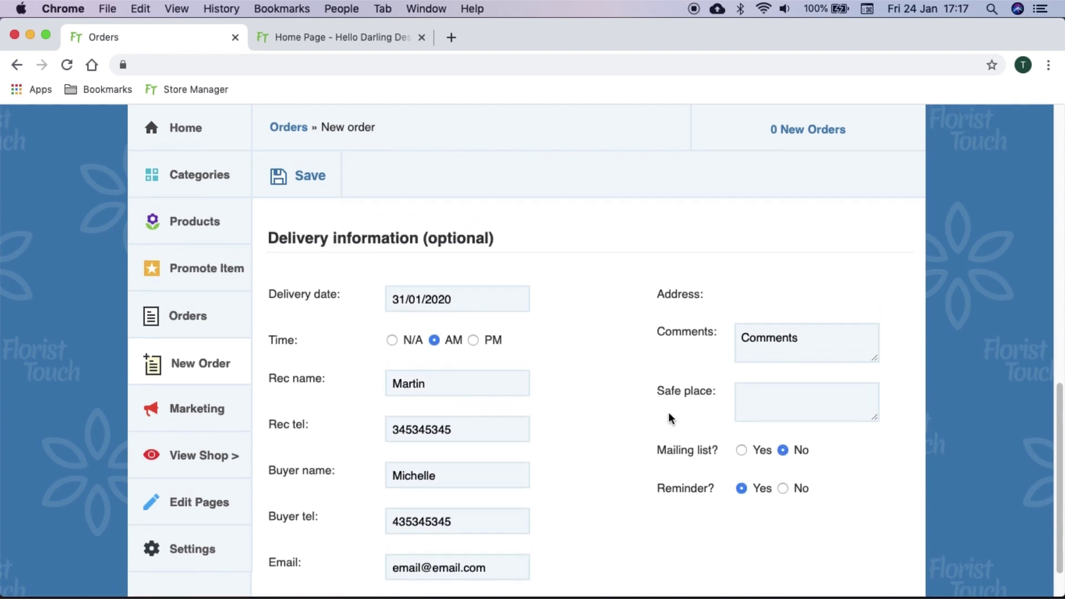
{"action": "scroll", "coordinate": [668, 419], "scroll_direction": "up", "scroll_amount": 6}
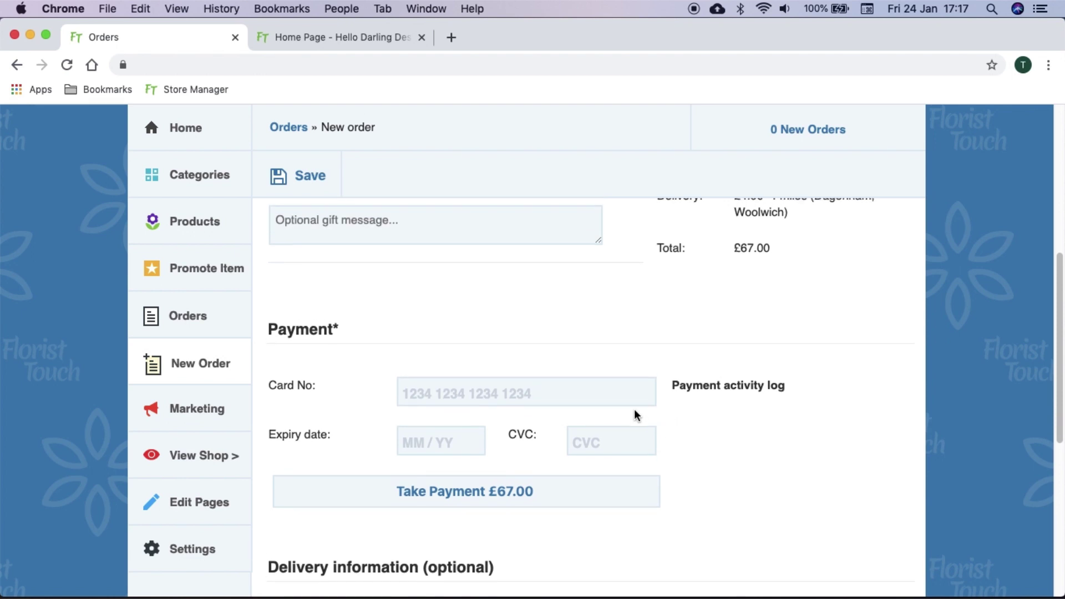
{"action": "type", "text": "4242"}
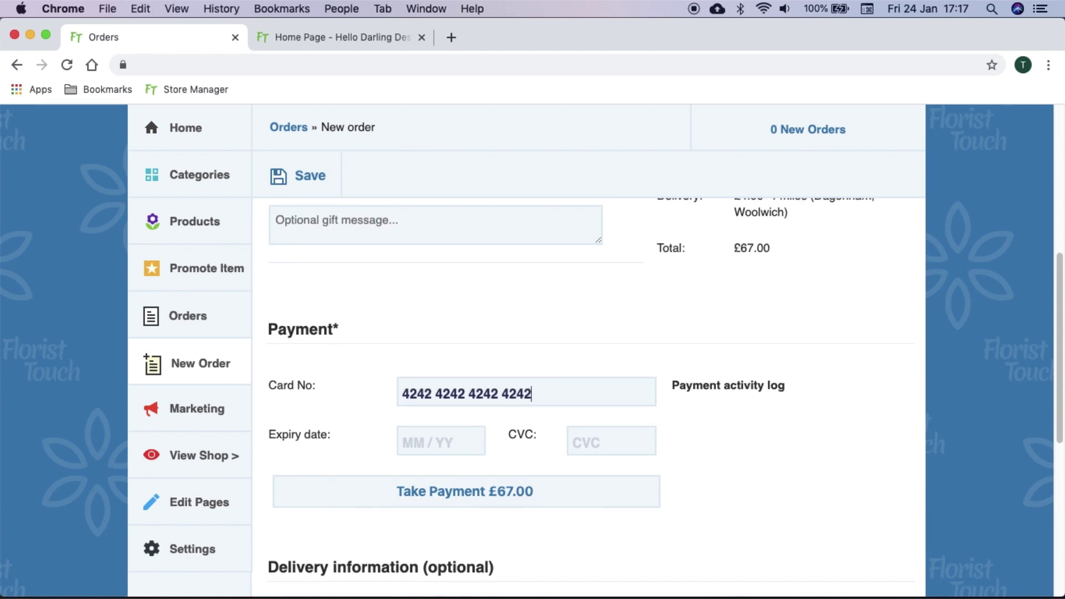
{"action": "type", "text": "4242424242421120123"}
{"action": "left_click", "coordinate": [544, 496]}
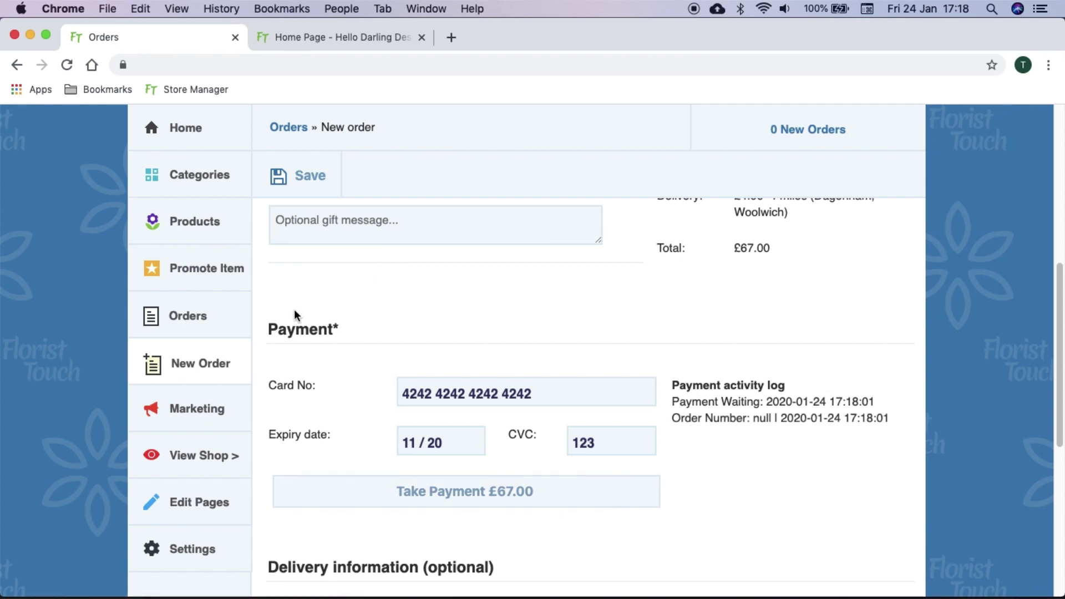
{"action": "left_click", "coordinate": [230, 321]}
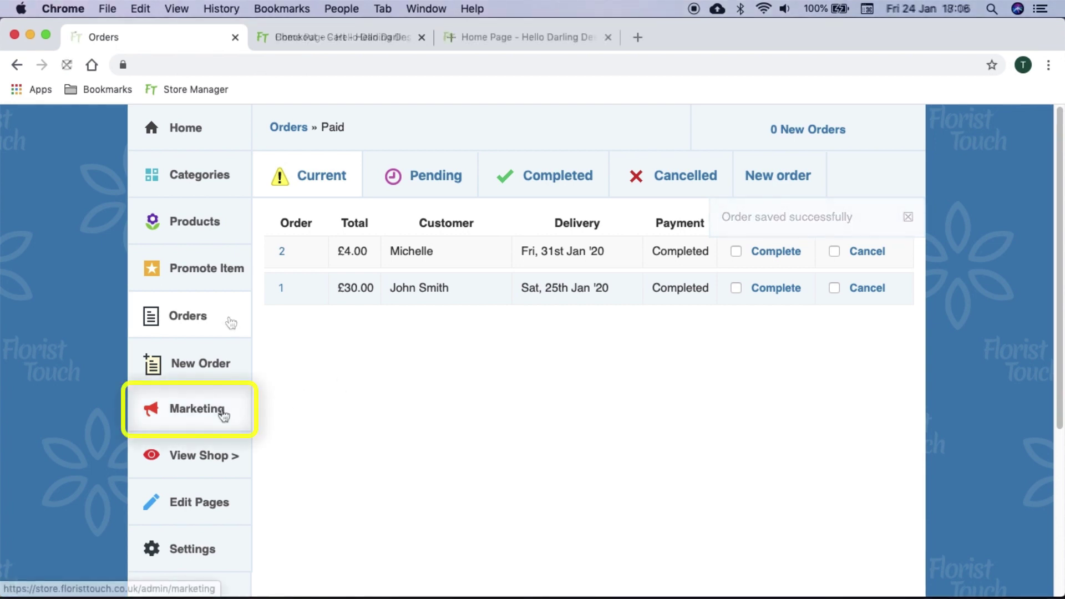
Start a new voucher named '10% Off valentines' giving a 10% percentage discount, minimum spend £25
{"action": "left_click", "coordinate": [223, 411]}
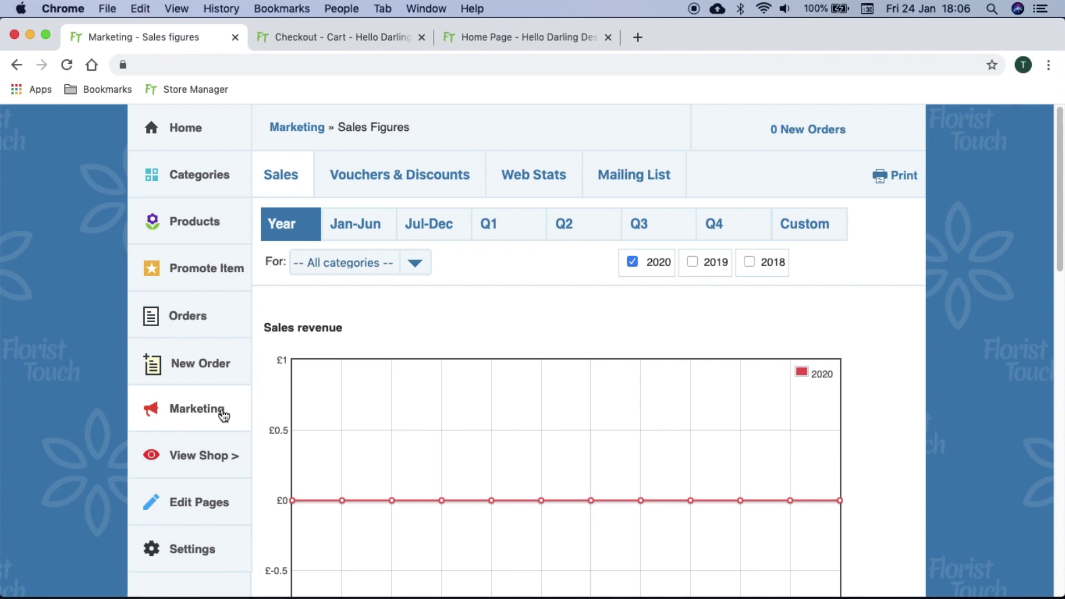
{"action": "left_click", "coordinate": [403, 185]}
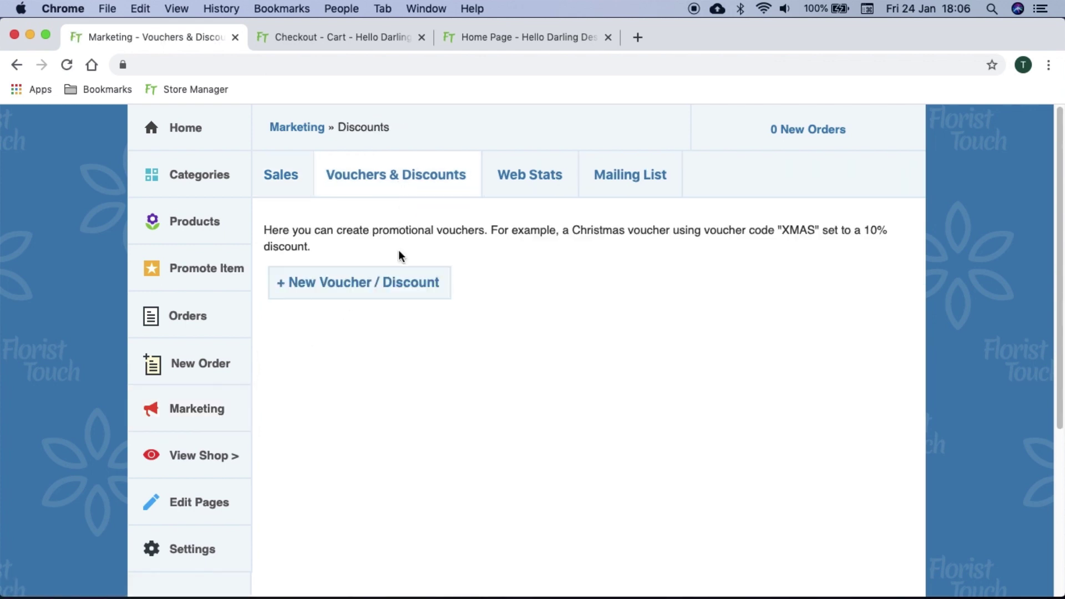
{"action": "left_click", "coordinate": [397, 281]}
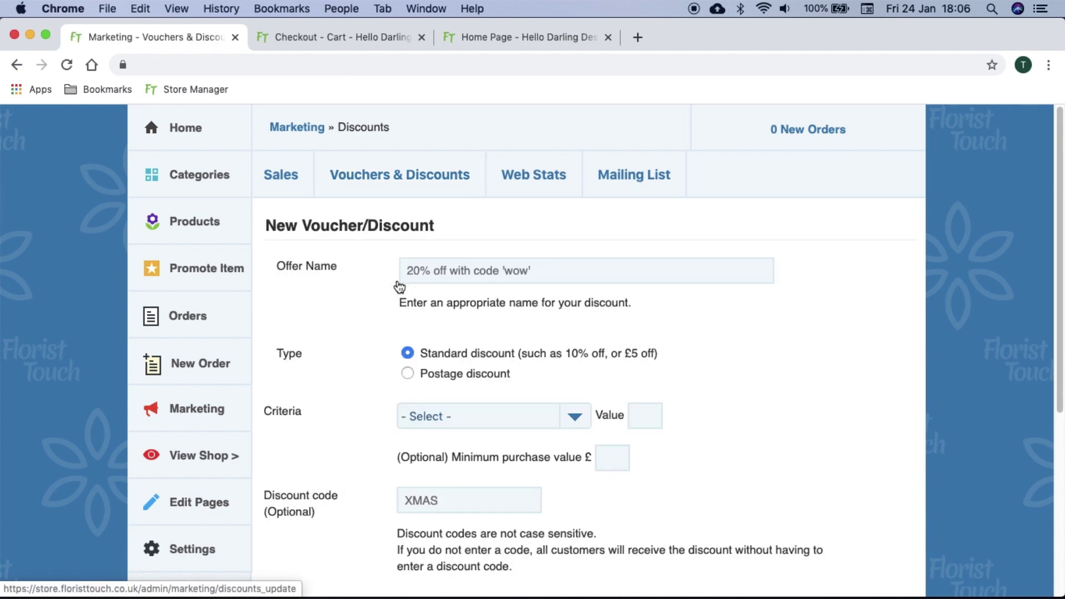
{"action": "left_click", "coordinate": [447, 275]}
{"action": "type", "text": "10% Off valentines"}
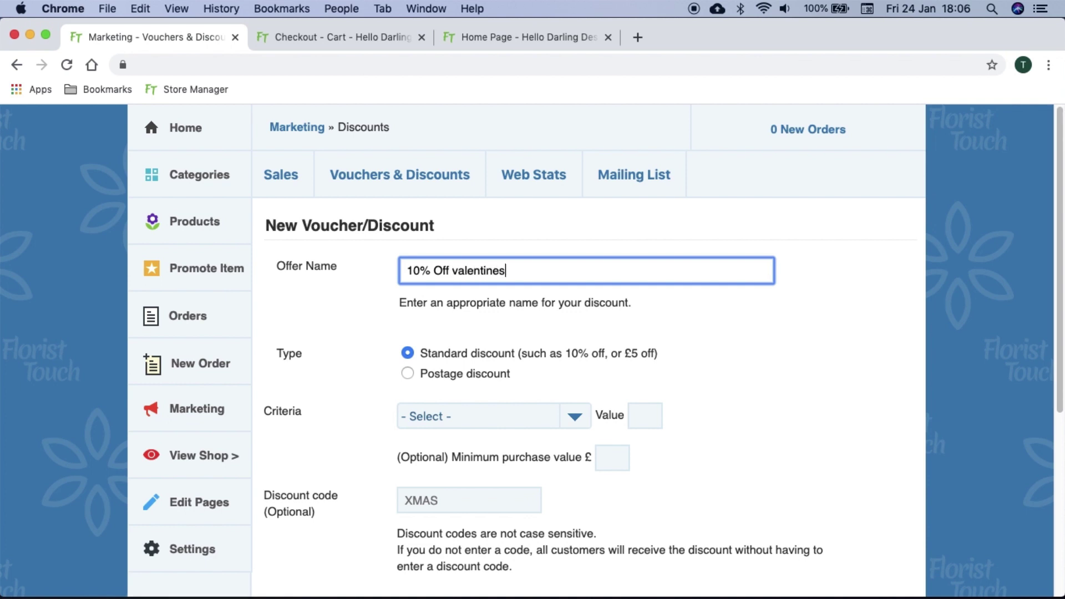
{"action": "scroll", "coordinate": [455, 294], "scroll_direction": "down", "scroll_amount": 5}
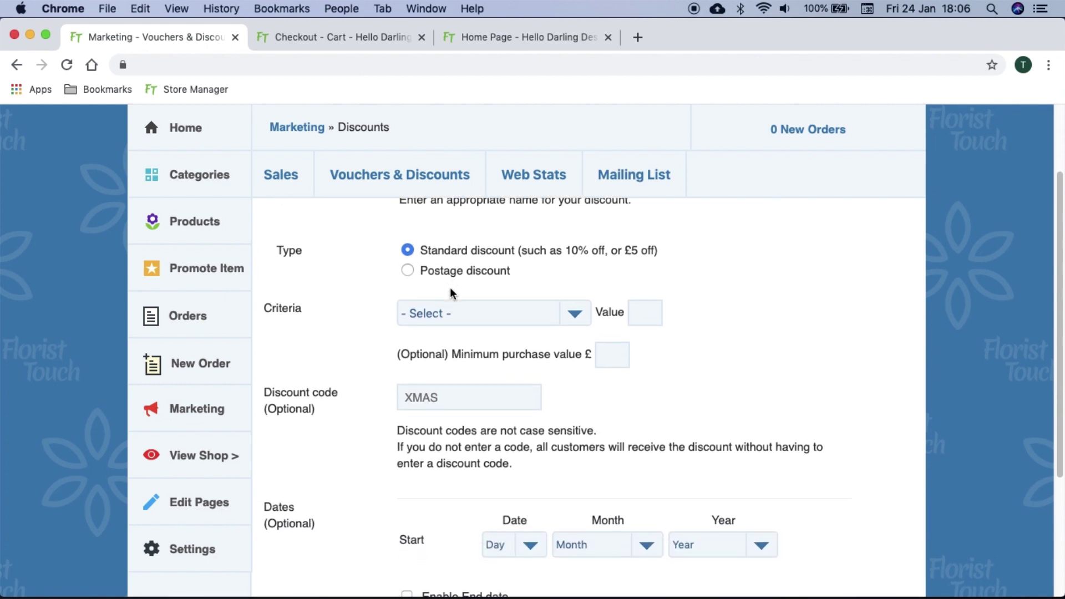
{"action": "left_click", "coordinate": [503, 321]}
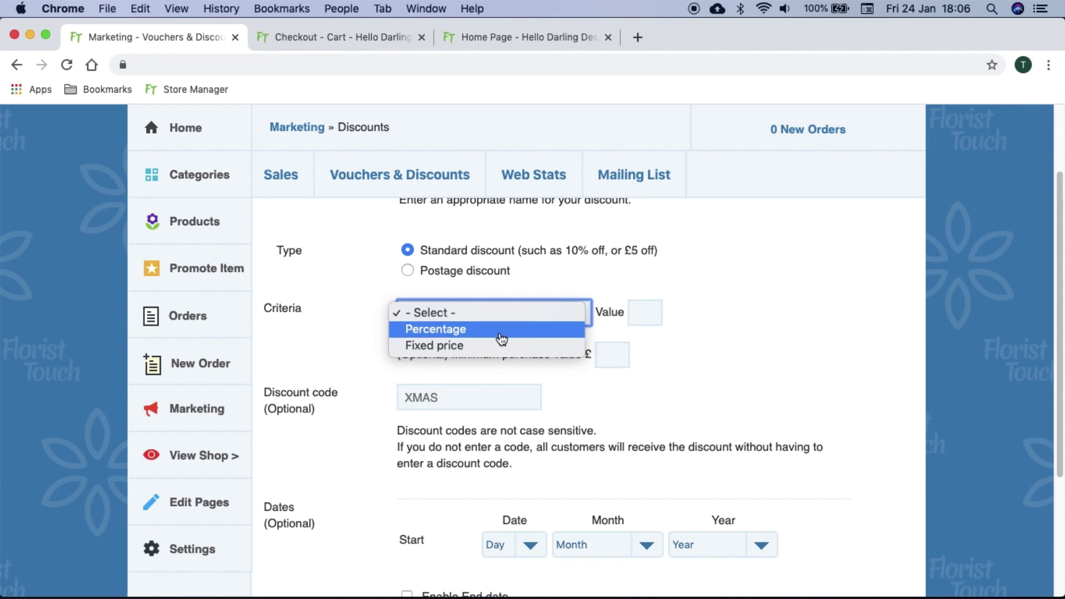
{"action": "left_click", "coordinate": [501, 333]}
{"action": "left_click", "coordinate": [634, 320]}
{"action": "type", "text": "10"}
{"action": "key", "text": "Tab"}
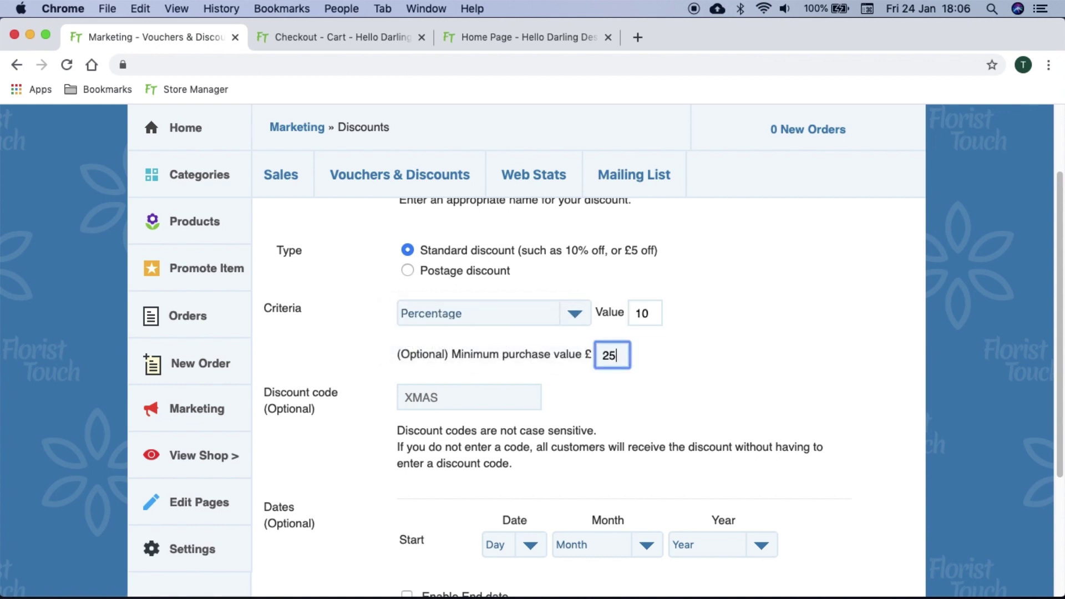
Give the voucher code VALENTINES10 and a start date of 14 February 2020
{"action": "scroll", "coordinate": [499, 355], "scroll_direction": "down", "scroll_amount": 1}
{"action": "left_click", "coordinate": [494, 358]}
{"action": "type", "text": "VALENTINES10"}
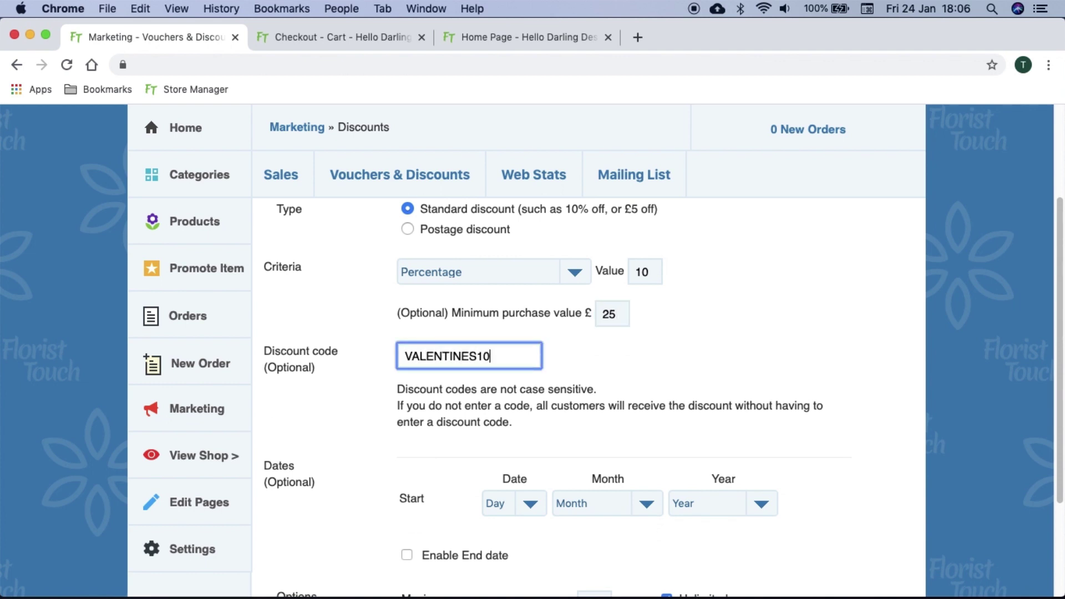
{"action": "scroll", "coordinate": [509, 377], "scroll_direction": "down", "scroll_amount": 5}
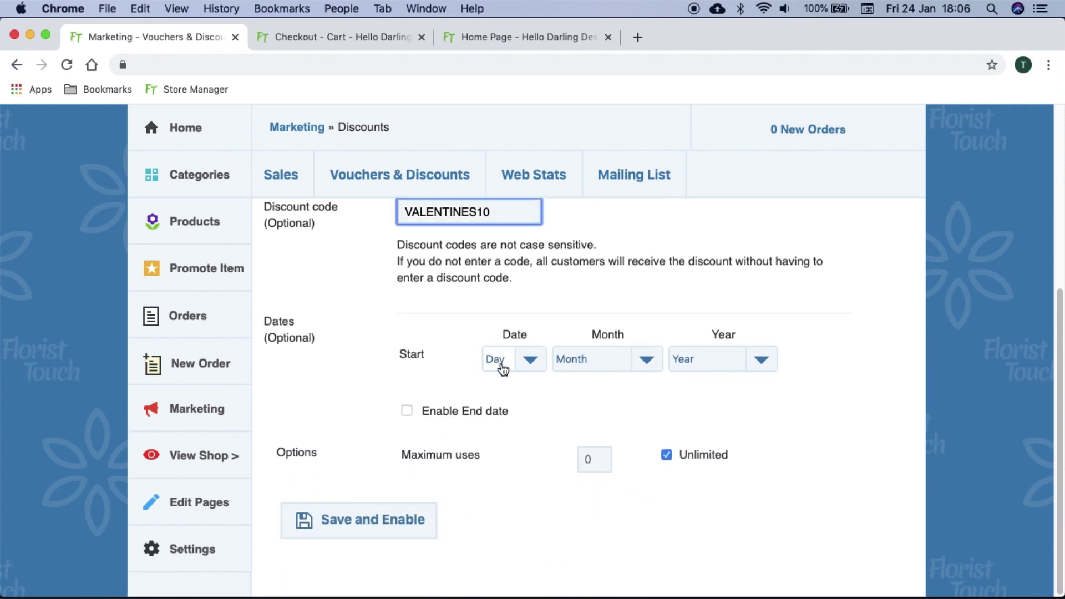
{"action": "left_click", "coordinate": [526, 364]}
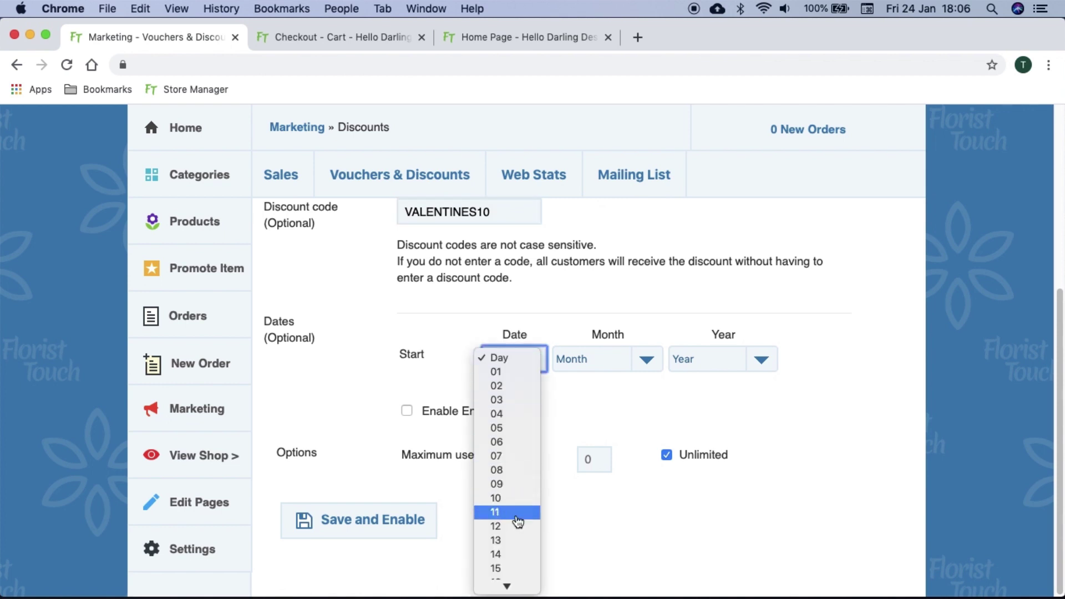
{"action": "left_click", "coordinate": [522, 555]}
{"action": "left_click", "coordinate": [597, 357]}
{"action": "left_click", "coordinate": [597, 386]}
{"action": "left_click", "coordinate": [705, 360]}
{"action": "left_click", "coordinate": [717, 372]}
Set the end date to 20 February 2020, then save and enable the voucher
{"action": "left_click", "coordinate": [494, 410]}
{"action": "scroll", "coordinate": [480, 415], "scroll_direction": "down", "scroll_amount": 2}
{"action": "left_click", "coordinate": [510, 409]}
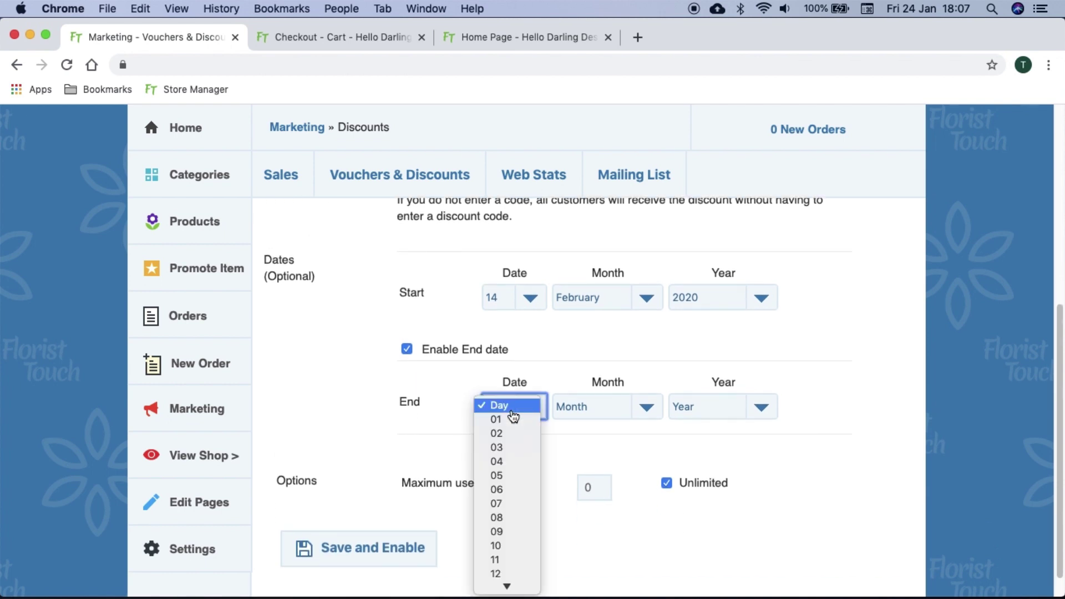
{"action": "left_click", "coordinate": [510, 490]}
{"action": "left_click", "coordinate": [593, 406]}
{"action": "left_click", "coordinate": [589, 432]}
{"action": "left_click", "coordinate": [700, 409]}
{"action": "left_click", "coordinate": [697, 421]}
{"action": "scroll", "coordinate": [569, 466], "scroll_direction": "down", "scroll_amount": 1}
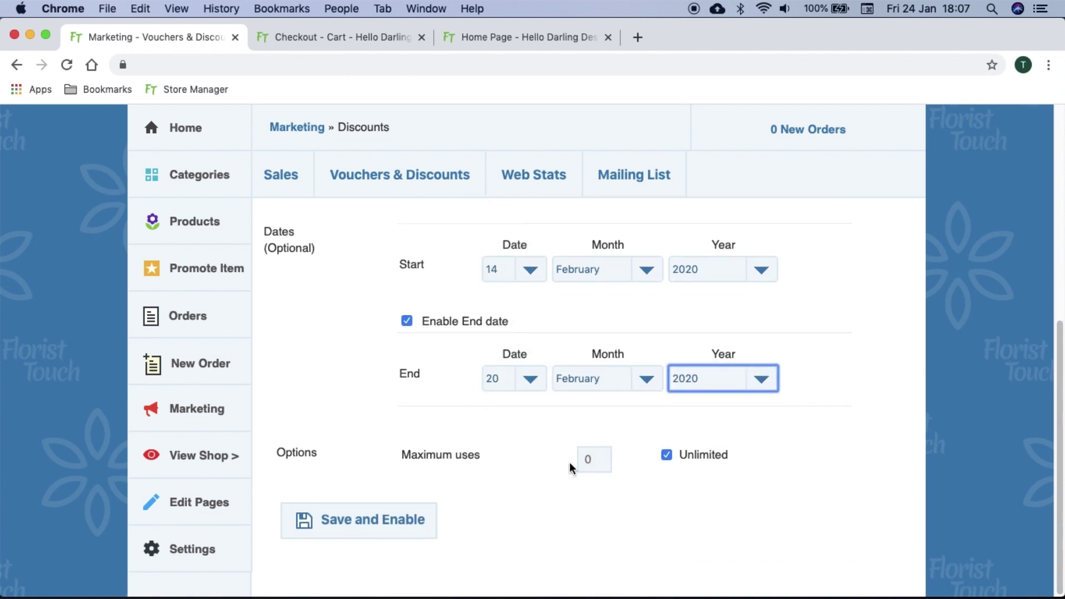
{"action": "left_click", "coordinate": [399, 530]}
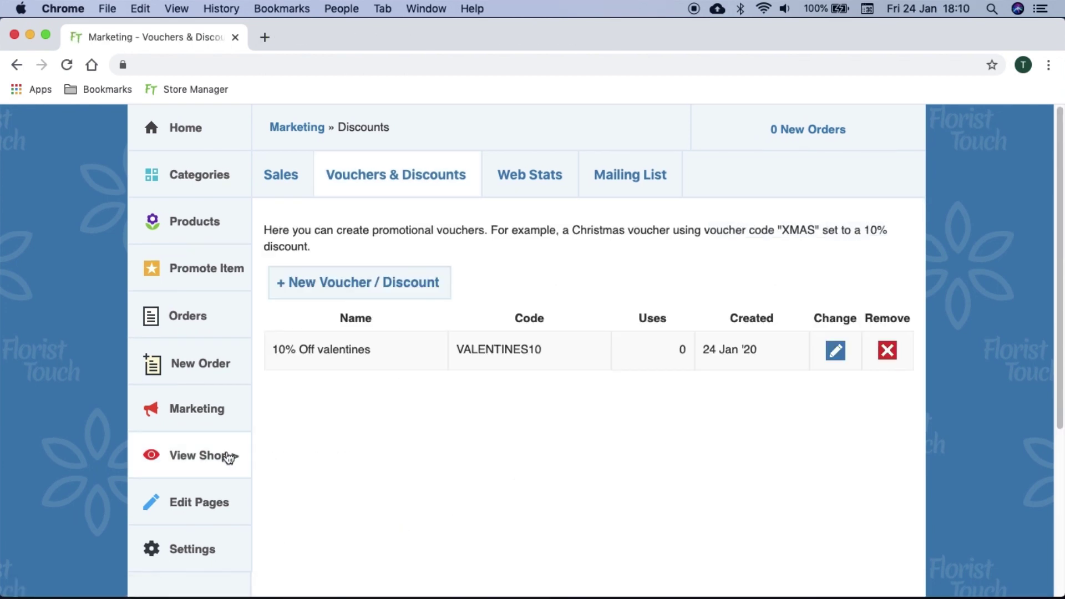
On the shop website, add a Summer bouquet with a Red bow to the basket
{"action": "left_click", "coordinate": [229, 455]}
{"action": "scroll", "coordinate": [433, 420], "scroll_direction": "down", "scroll_amount": 7}
{"action": "left_click", "coordinate": [507, 436]}
{"action": "left_click", "coordinate": [534, 461]}
{"action": "left_click", "coordinate": [552, 486]}
{"action": "left_click", "coordinate": [583, 501]}
{"action": "left_click", "coordinate": [756, 398]}
Apply the VALENTINES10 discount code to the basket
{"action": "scroll", "coordinate": [401, 419], "scroll_direction": "down", "scroll_amount": 5}
{"action": "left_click", "coordinate": [319, 402]}
{"action": "type", "text": "VALENTINES10"}
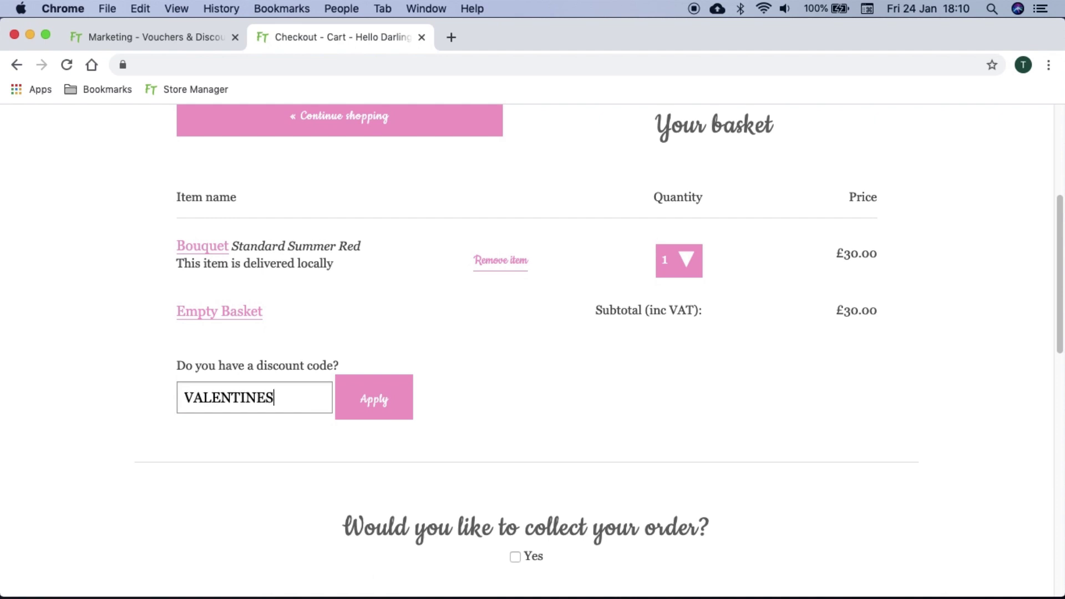
{"action": "left_click", "coordinate": [397, 403]}
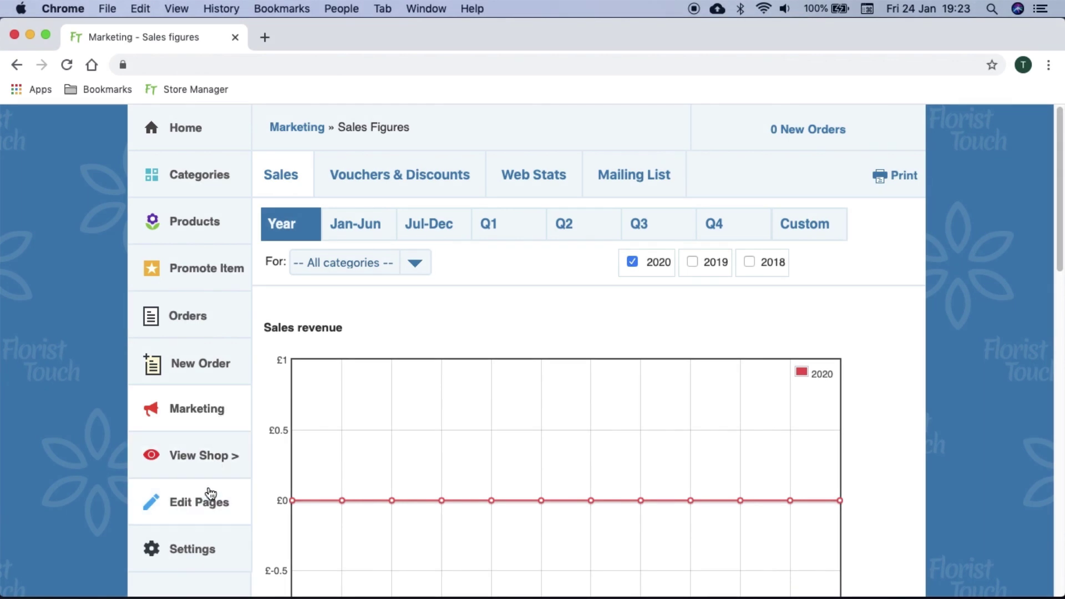
In the page editor, hide the Weddings page from the menu, restore it, then drag the Contact row
{"action": "left_click", "coordinate": [210, 508]}
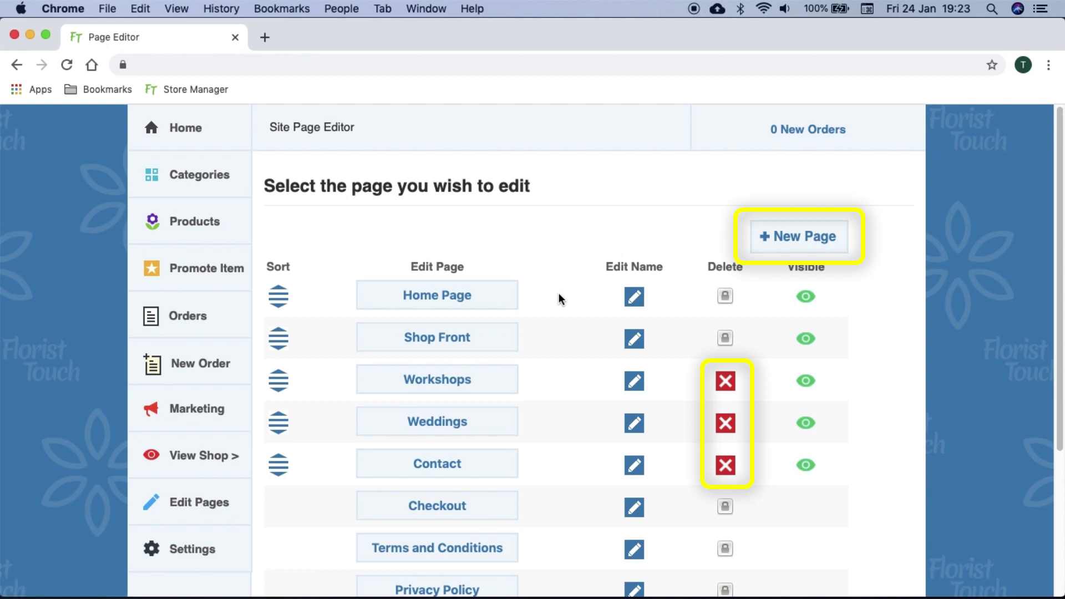
{"action": "left_click", "coordinate": [804, 420]}
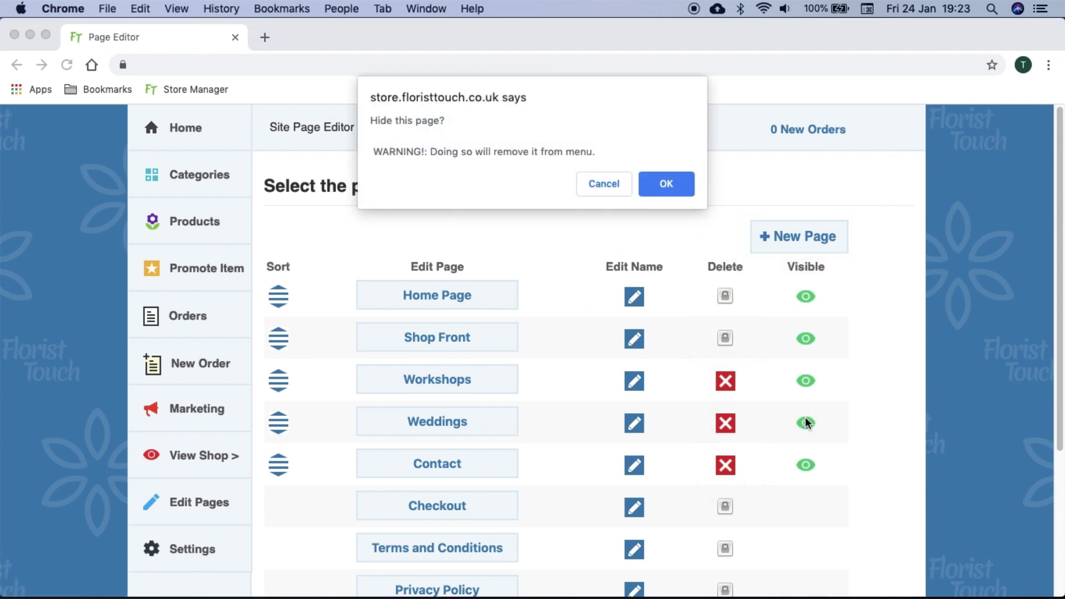
{"action": "left_click", "coordinate": [679, 183]}
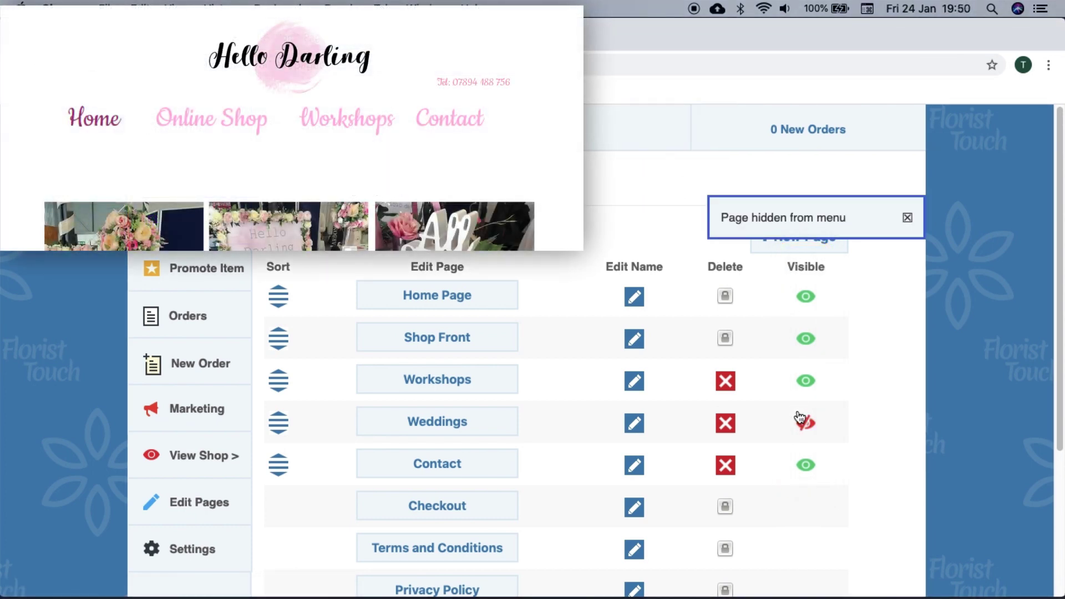
{"action": "left_click", "coordinate": [799, 418]}
{"action": "left_click", "coordinate": [670, 185]}
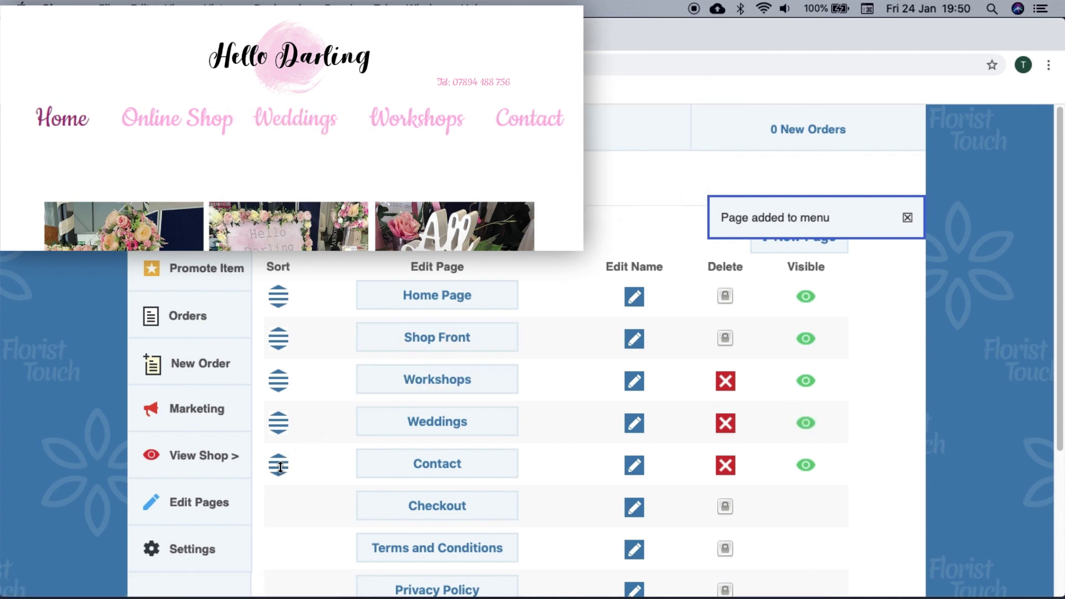
{"action": "mouse_move", "coordinate": [281, 467]}
{"action": "left_mouse_down"}
{"action": "mouse_move", "coordinate": [282, 362]}
{"action": "mouse_move", "coordinate": [280, 472]}
{"action": "left_mouse_up"}
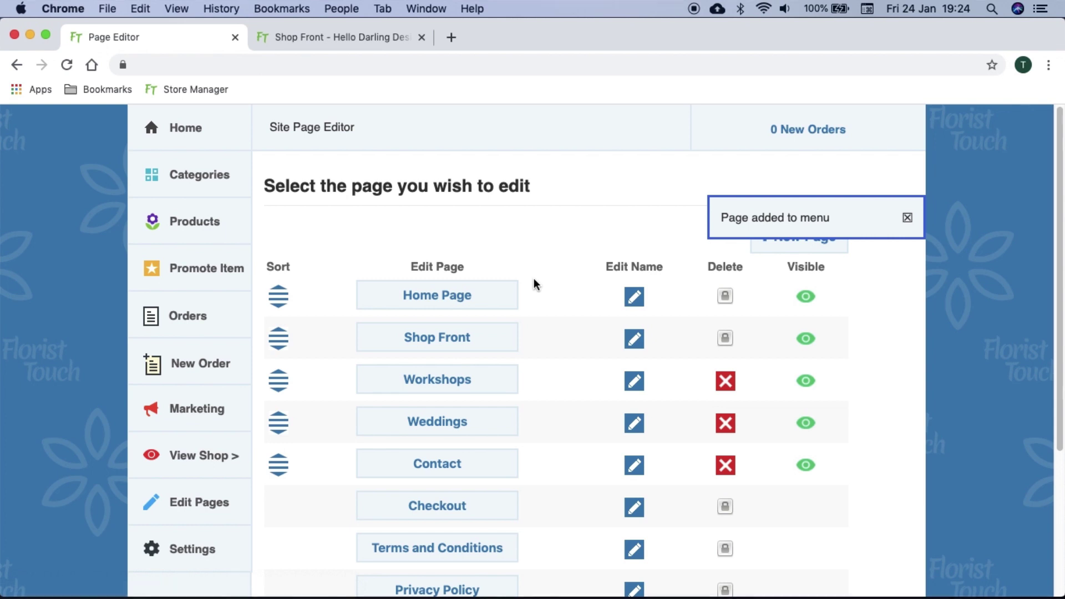
Open the Home Page in the page editor and locate its slideshow gallery block
{"action": "left_click", "coordinate": [499, 297]}
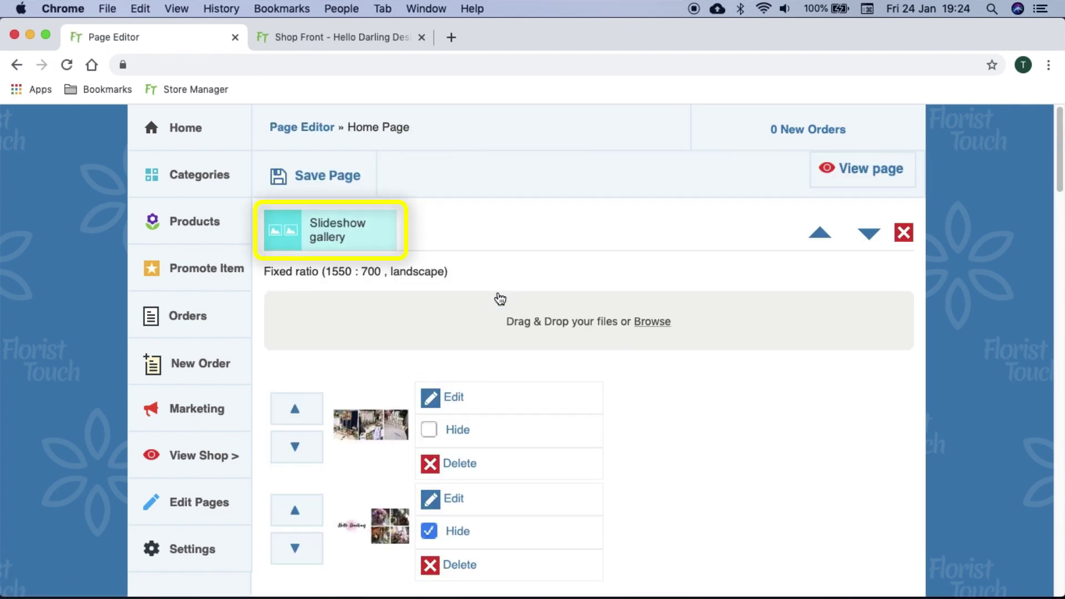
{"action": "scroll", "coordinate": [500, 299], "scroll_direction": "down", "scroll_amount": 3}
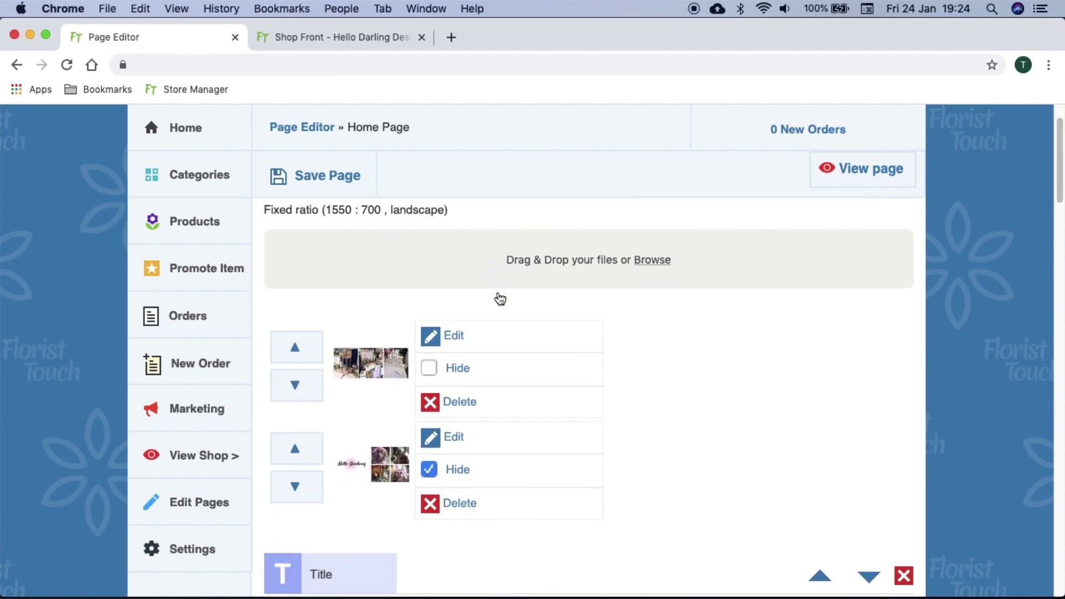
{"action": "scroll", "coordinate": [500, 298], "scroll_direction": "down", "scroll_amount": 1}
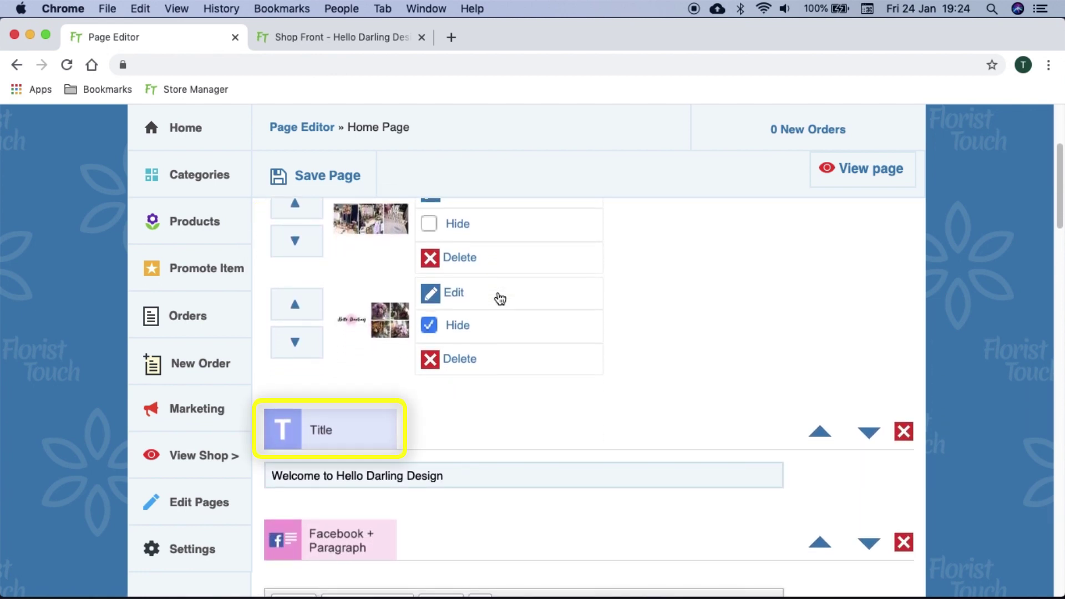
{"action": "scroll", "coordinate": [492, 306], "scroll_direction": "up", "scroll_amount": 3}
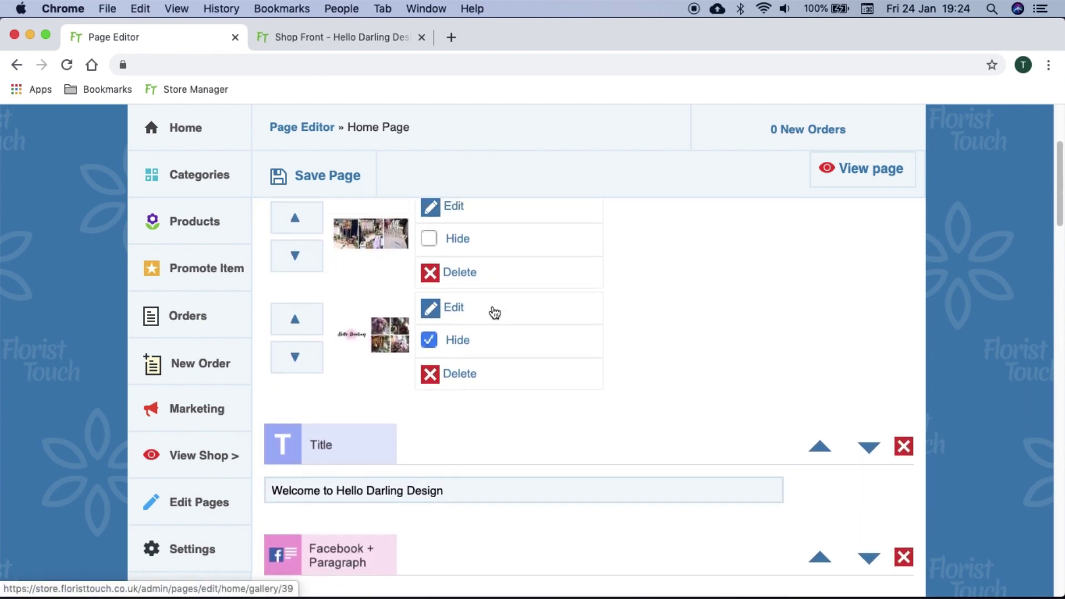
{"action": "scroll", "coordinate": [495, 313], "scroll_direction": "up", "scroll_amount": 2}
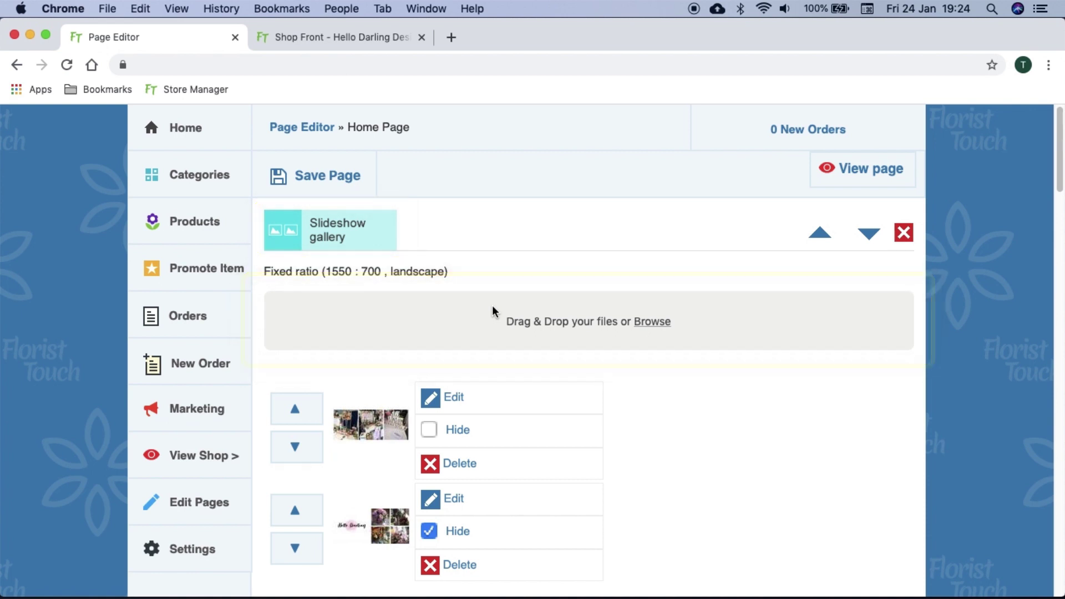
Upload 'summer bouqut.png' from the Desktop to the slideshow gallery and make it visible
{"action": "left_click", "coordinate": [493, 311]}
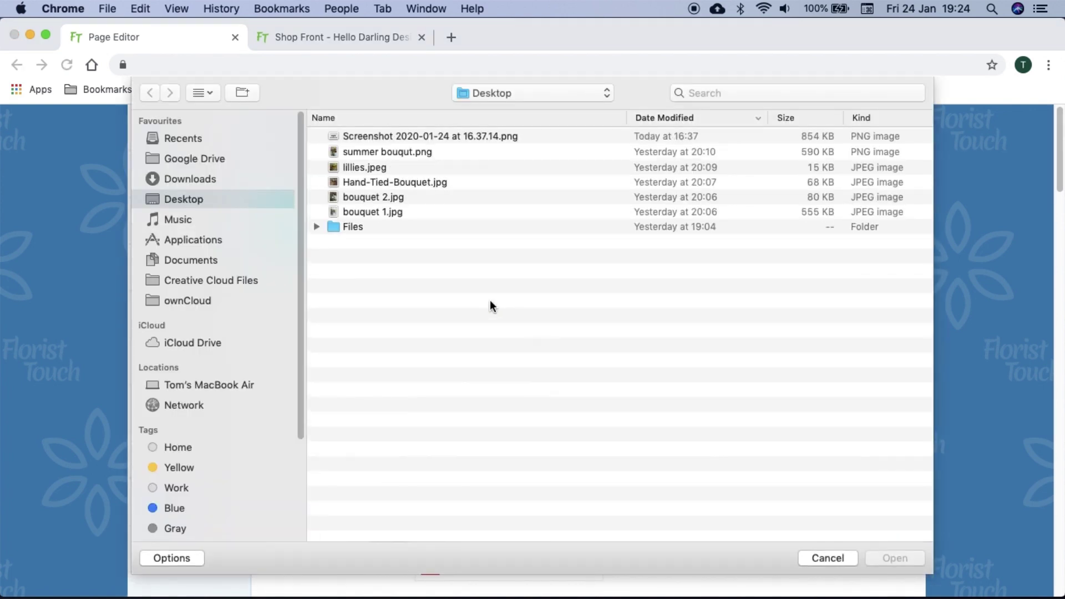
{"action": "double_click", "coordinate": [435, 151]}
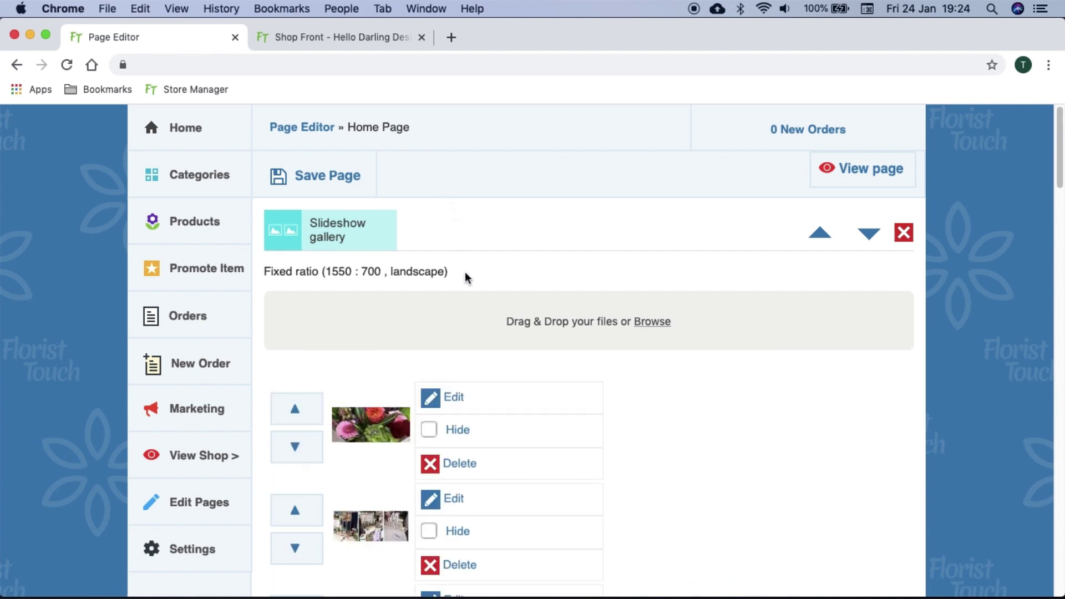
{"action": "scroll", "coordinate": [465, 277], "scroll_direction": "down", "scroll_amount": 3}
{"action": "left_click", "coordinate": [451, 302]}
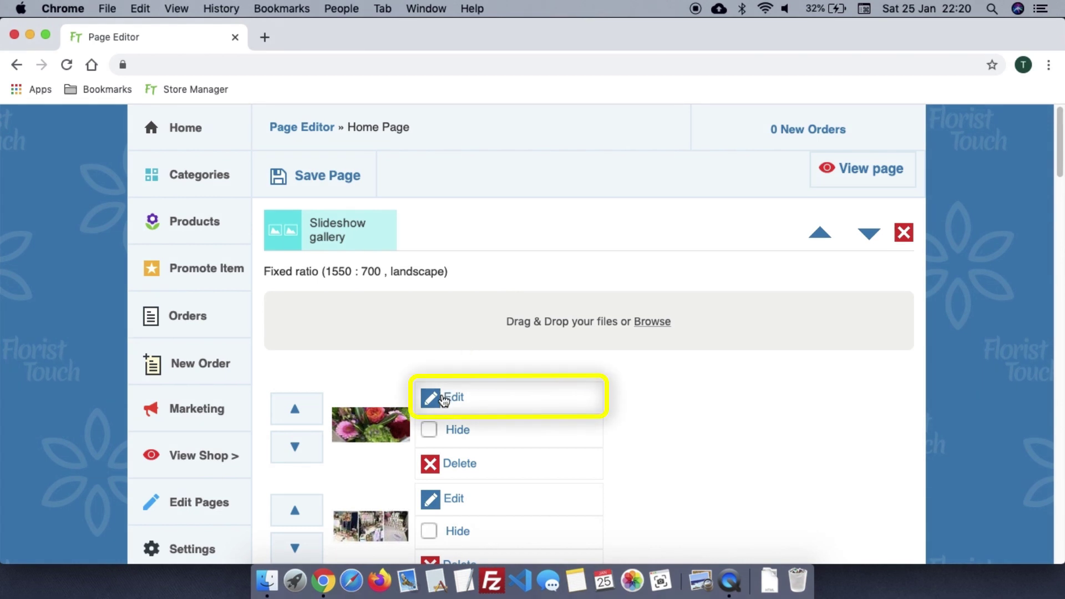
Caption the bouquet slide 'Checkout our new range >', link 'our new range' to /shop, and save
{"action": "left_click", "coordinate": [444, 400]}
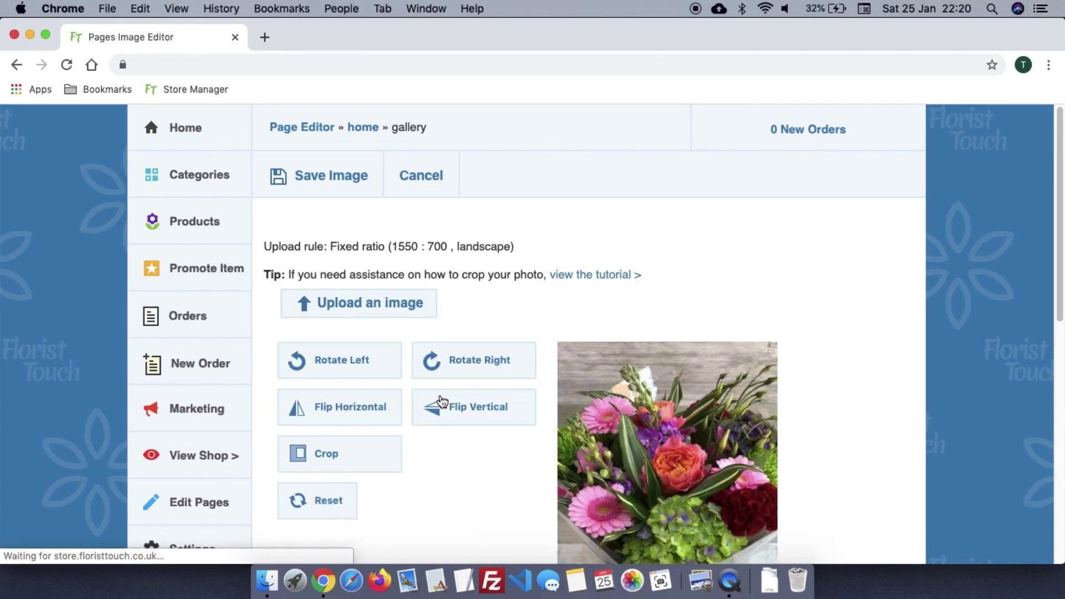
{"action": "scroll", "coordinate": [442, 401], "scroll_direction": "down", "scroll_amount": 6}
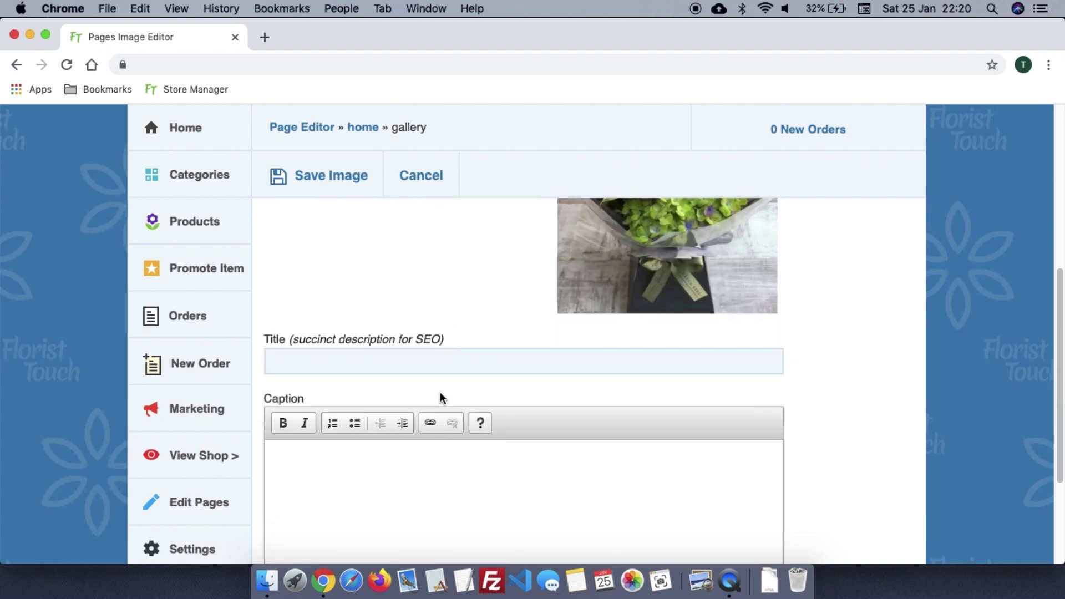
{"action": "scroll", "coordinate": [440, 396], "scroll_direction": "down", "scroll_amount": 1}
{"action": "left_click", "coordinate": [444, 435]}
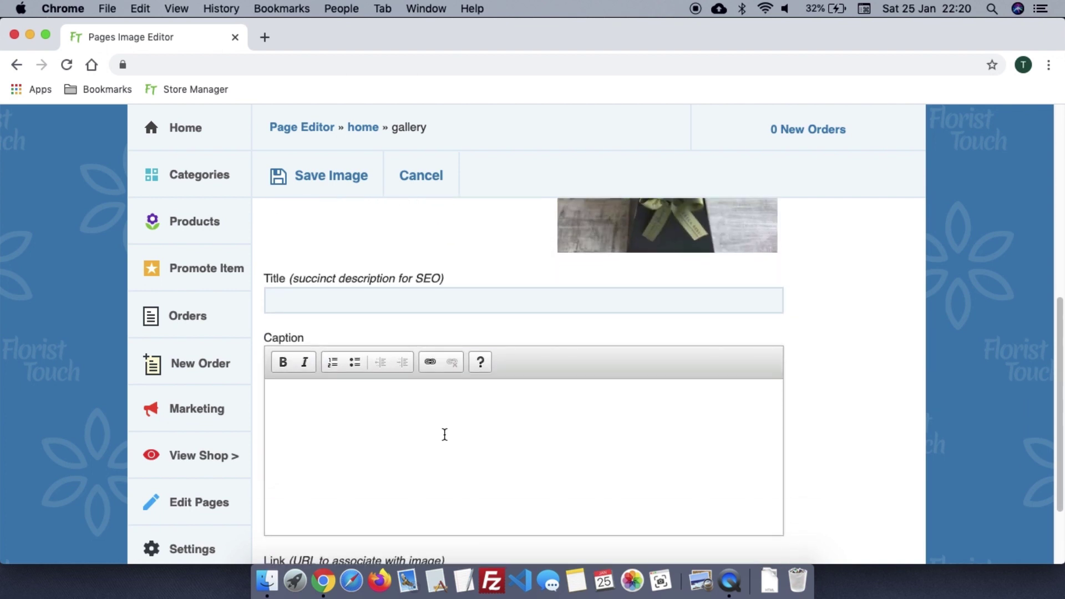
{"action": "type", "text": "Checkout our new range >"}
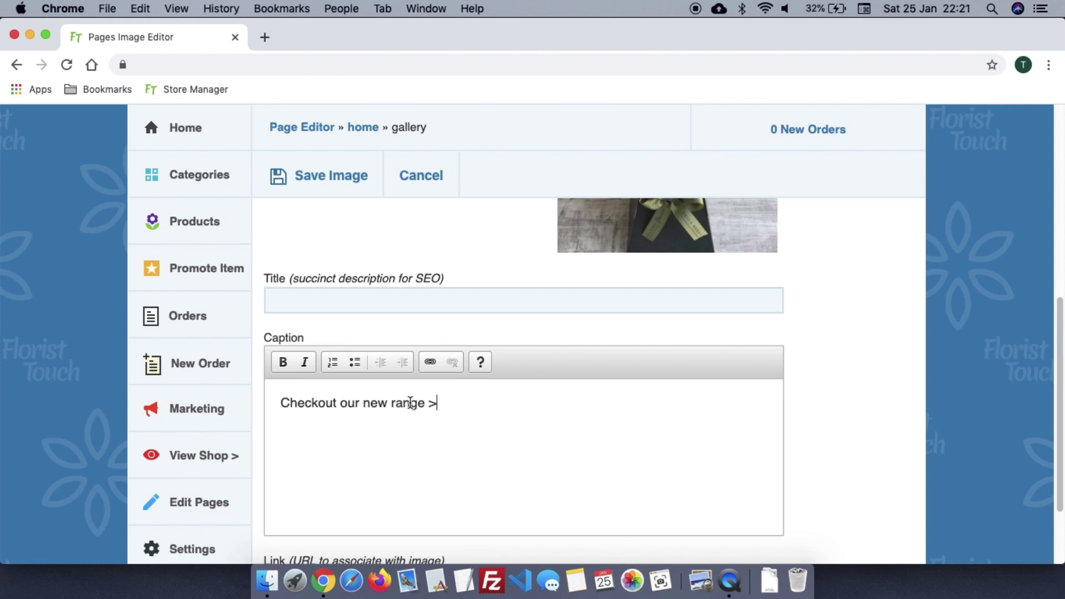
{"action": "left_click_drag", "start_coordinate": [410, 403], "coordinate": [351, 401]}
{"action": "left_click", "coordinate": [425, 364]}
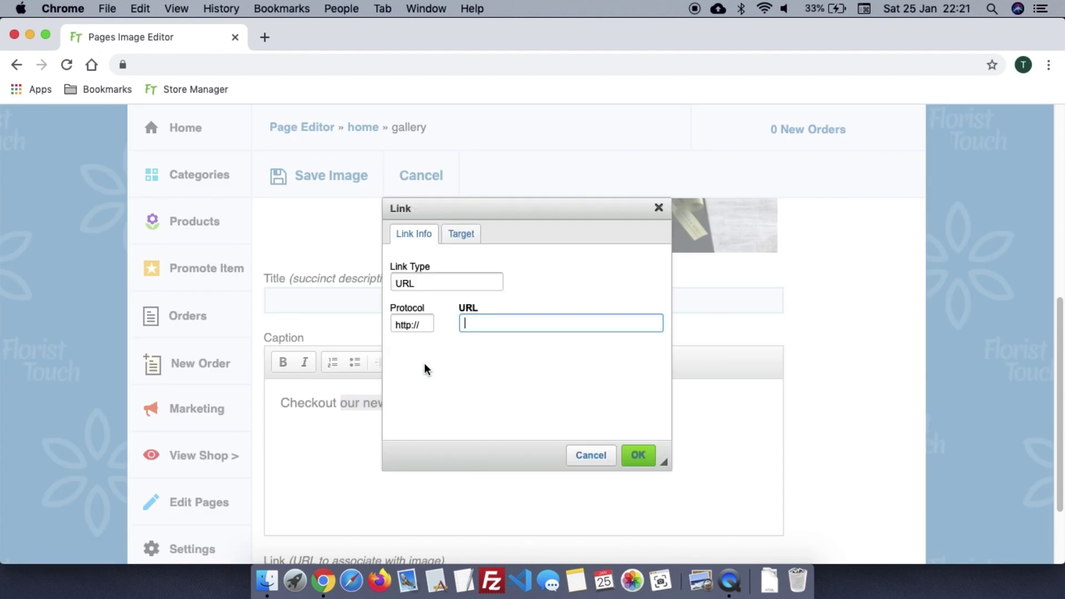
{"action": "type", "text": "/shop"}
{"action": "left_click", "coordinate": [639, 456]}
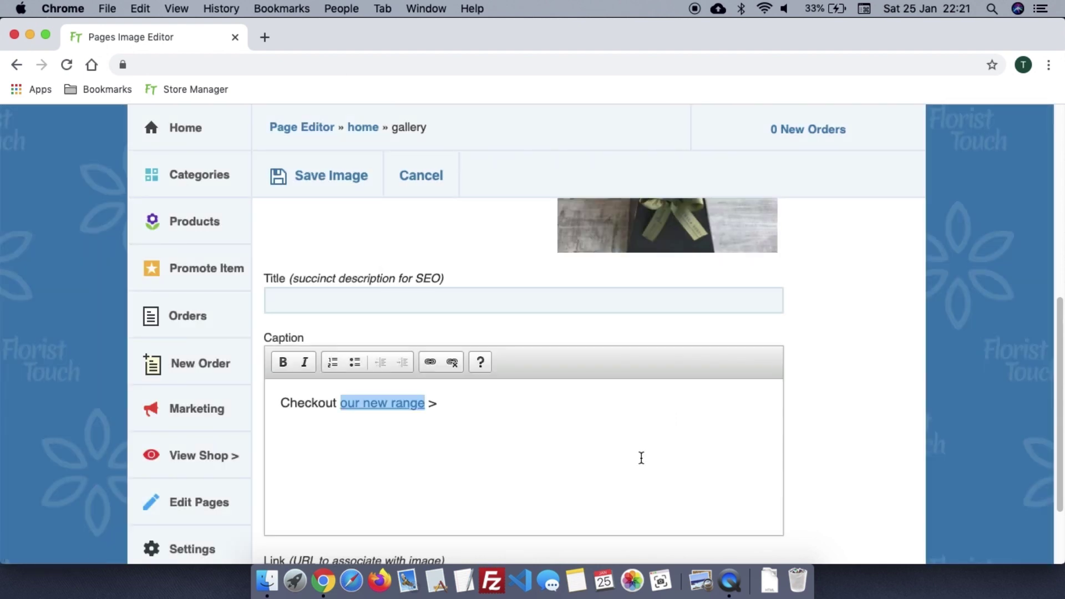
{"action": "left_click", "coordinate": [359, 184]}
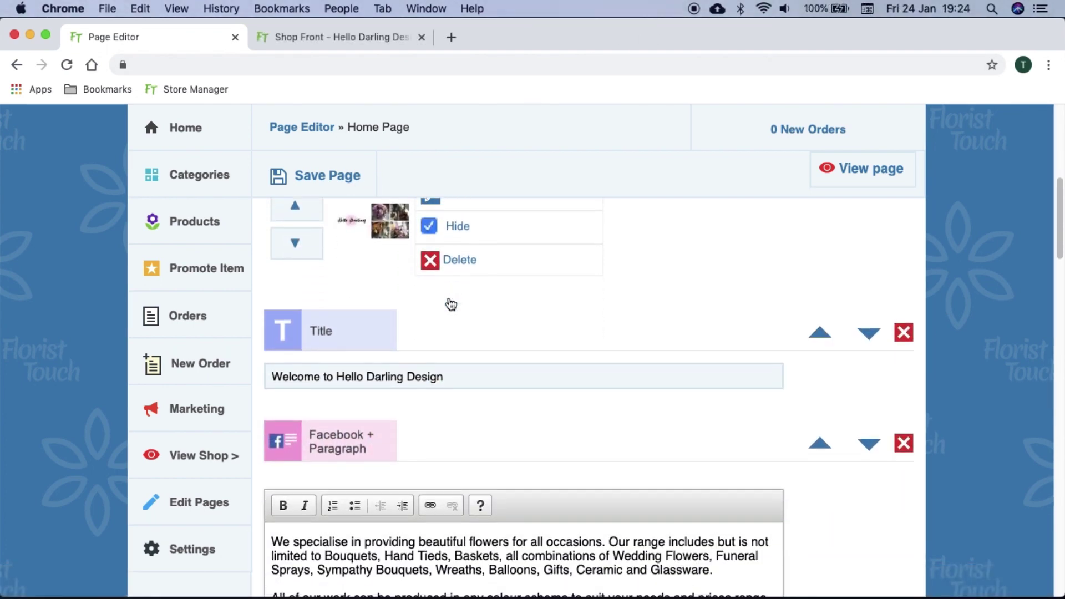
Move the Address and opening times block above Testimonials, then back below it
{"action": "scroll", "coordinate": [449, 302], "scroll_direction": "down", "scroll_amount": 1}
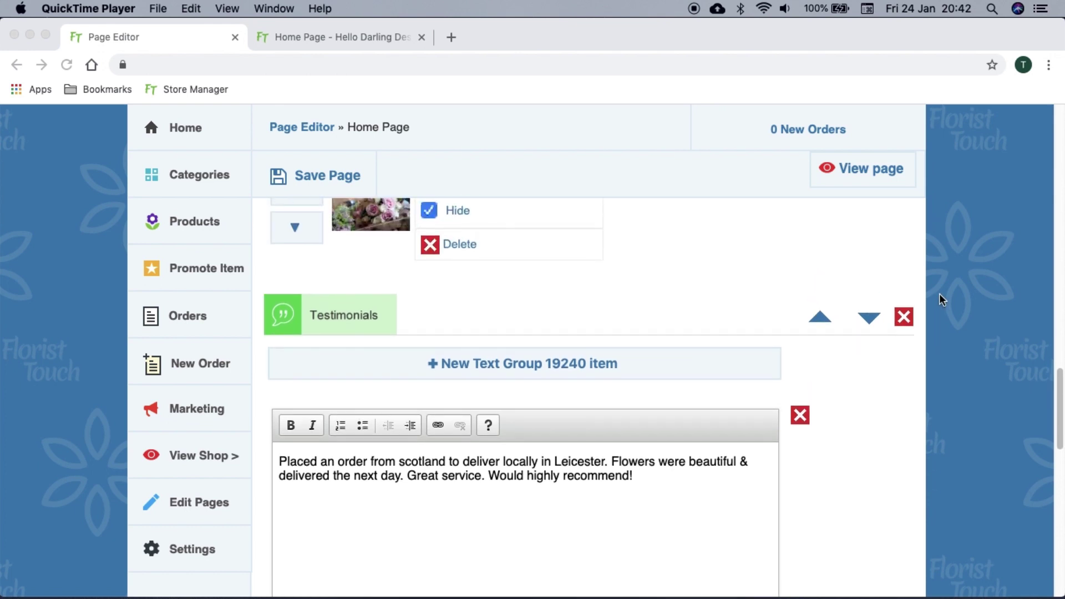
{"action": "scroll", "coordinate": [940, 294], "scroll_direction": "down", "scroll_amount": 6}
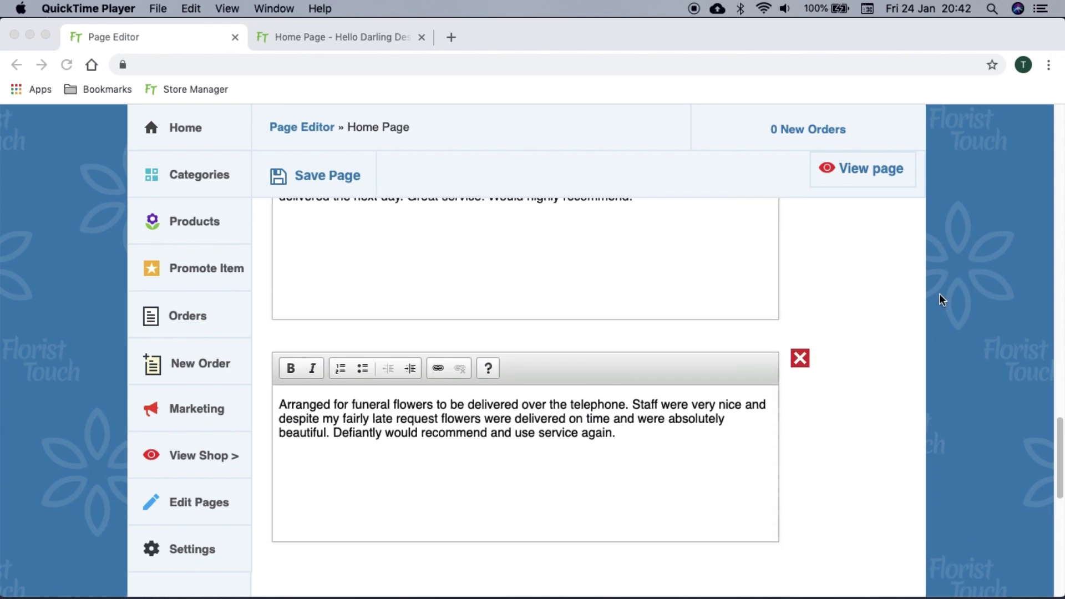
{"action": "scroll", "coordinate": [940, 295], "scroll_direction": "down", "scroll_amount": 3}
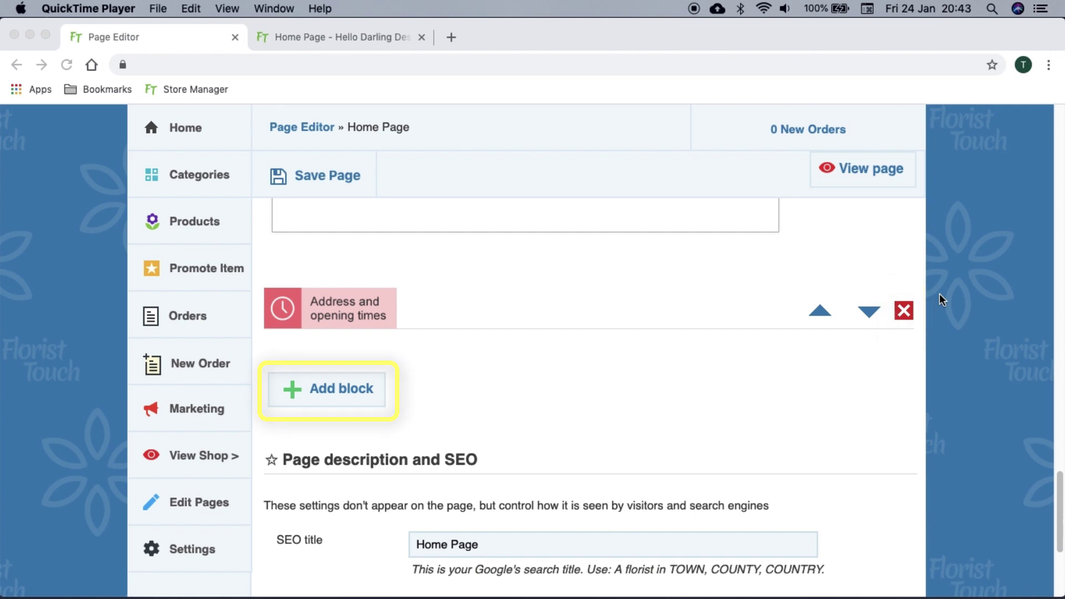
{"action": "scroll", "coordinate": [940, 294], "scroll_direction": "up", "scroll_amount": 3}
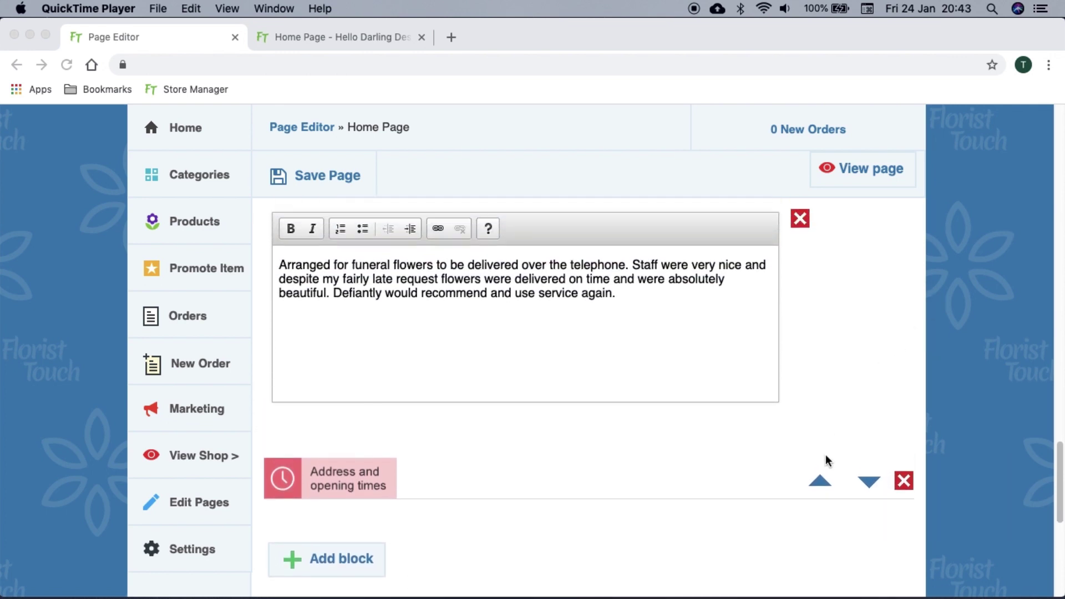
{"action": "left_click", "coordinate": [820, 482]}
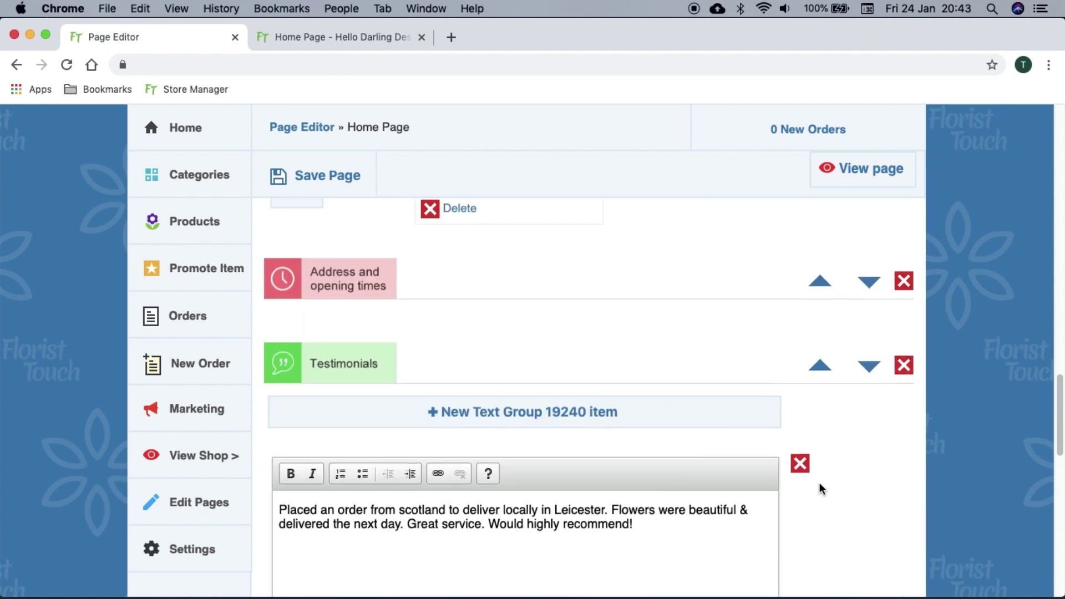
{"action": "left_click", "coordinate": [869, 285]}
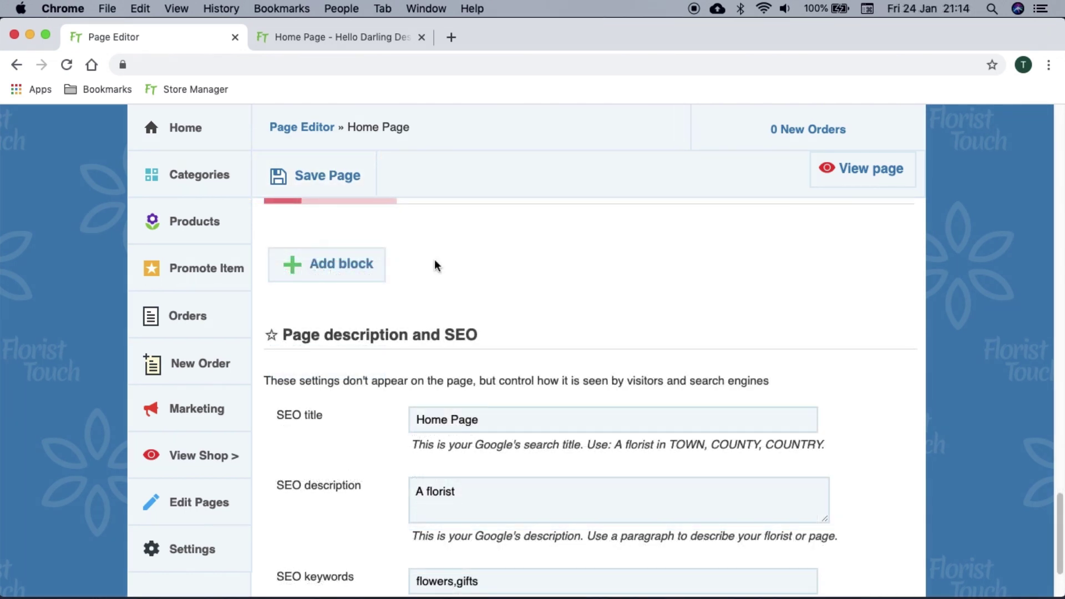
{"action": "left_click", "coordinate": [376, 263]}
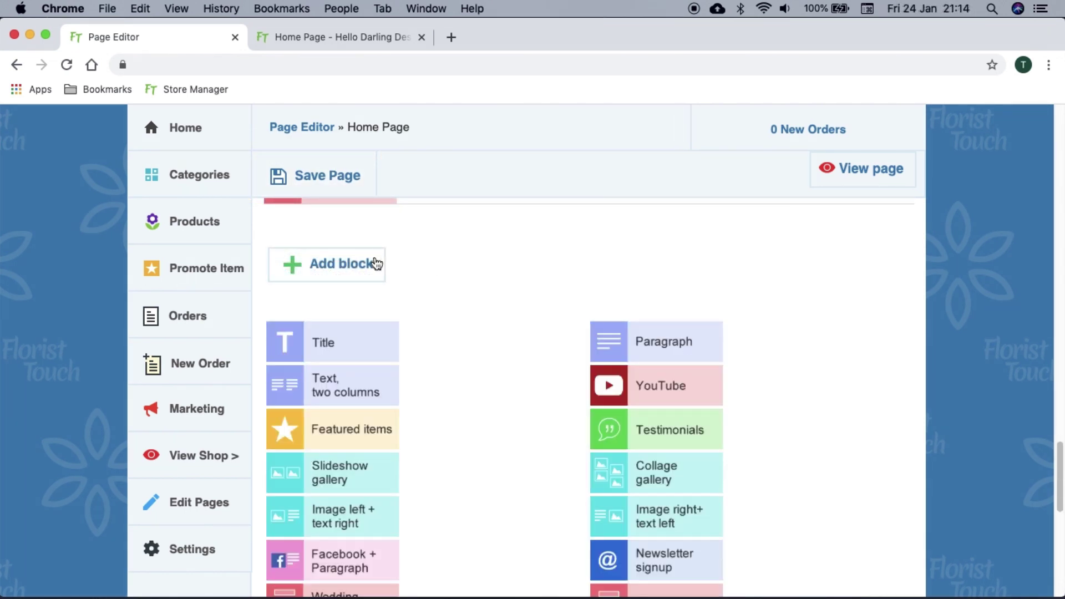
{"action": "scroll", "coordinate": [475, 293], "scroll_direction": "down", "scroll_amount": 4}
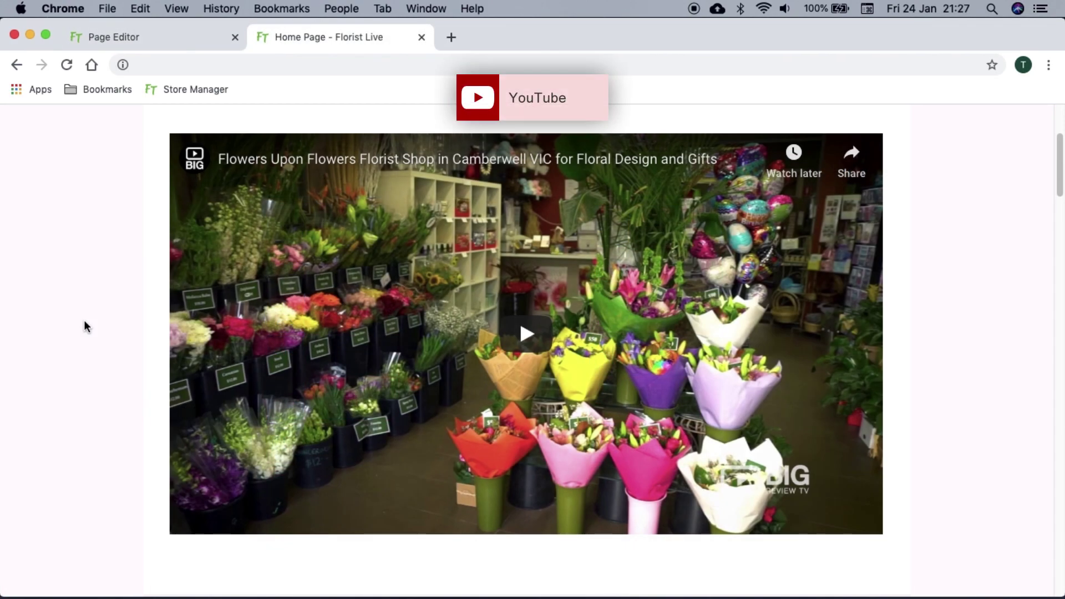
{"action": "scroll", "coordinate": [84, 321], "scroll_direction": "down", "scroll_amount": 7}
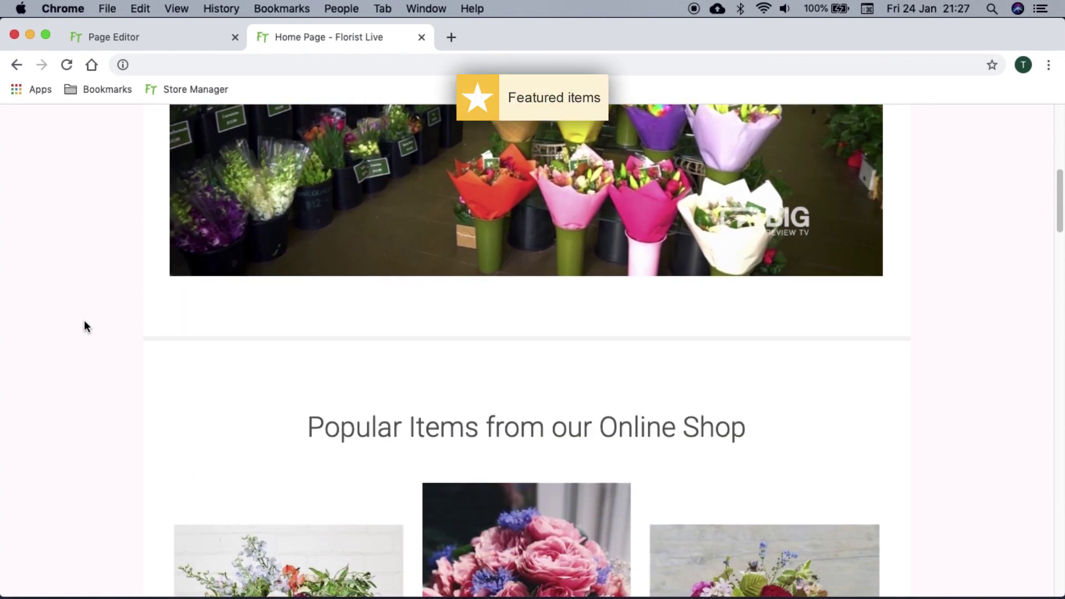
{"action": "scroll", "coordinate": [85, 320], "scroll_direction": "down", "scroll_amount": 3}
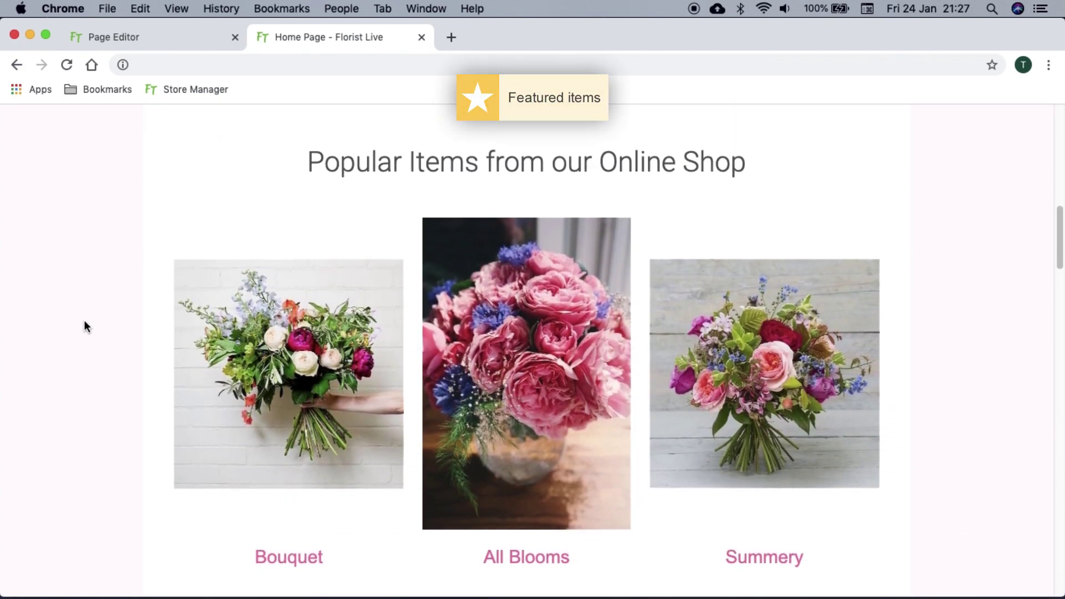
{"action": "scroll", "coordinate": [84, 321], "scroll_direction": "down", "scroll_amount": 8}
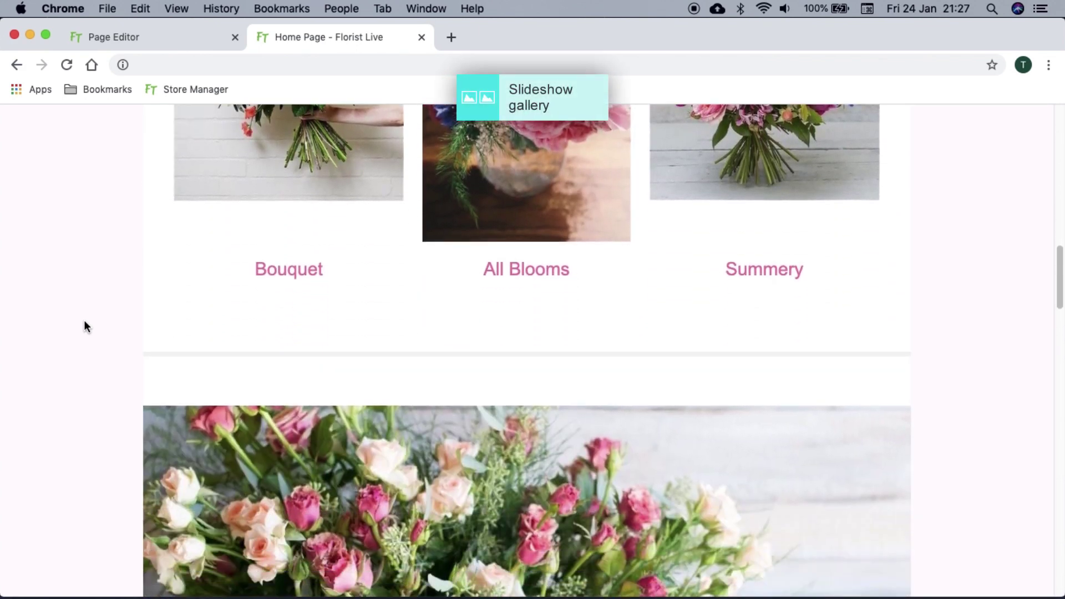
{"action": "scroll", "coordinate": [84, 321], "scroll_direction": "down", "scroll_amount": 2}
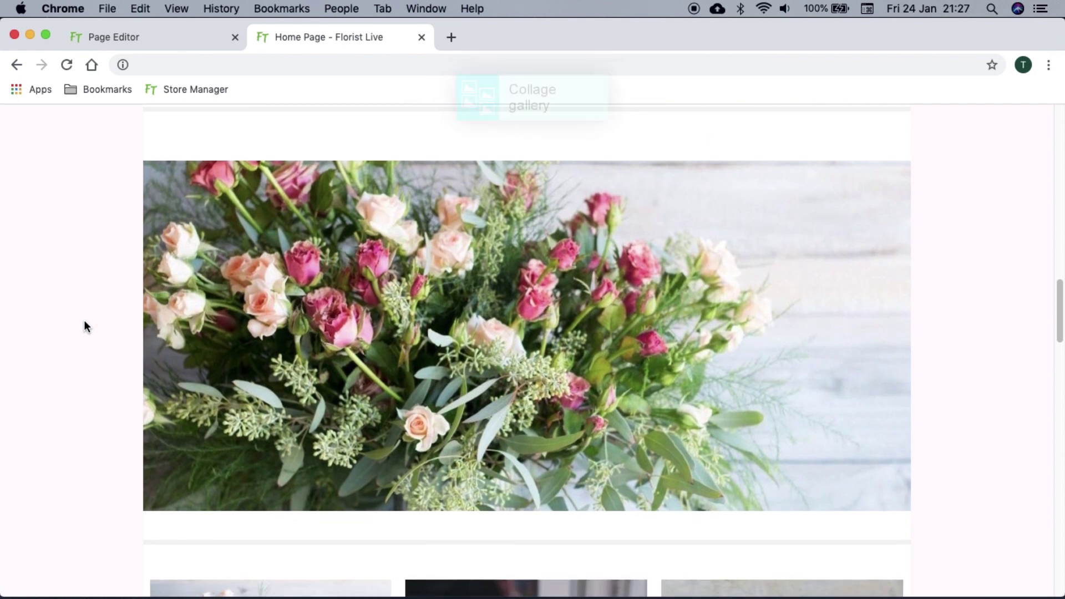
{"action": "scroll", "coordinate": [85, 321], "scroll_direction": "down", "scroll_amount": 8}
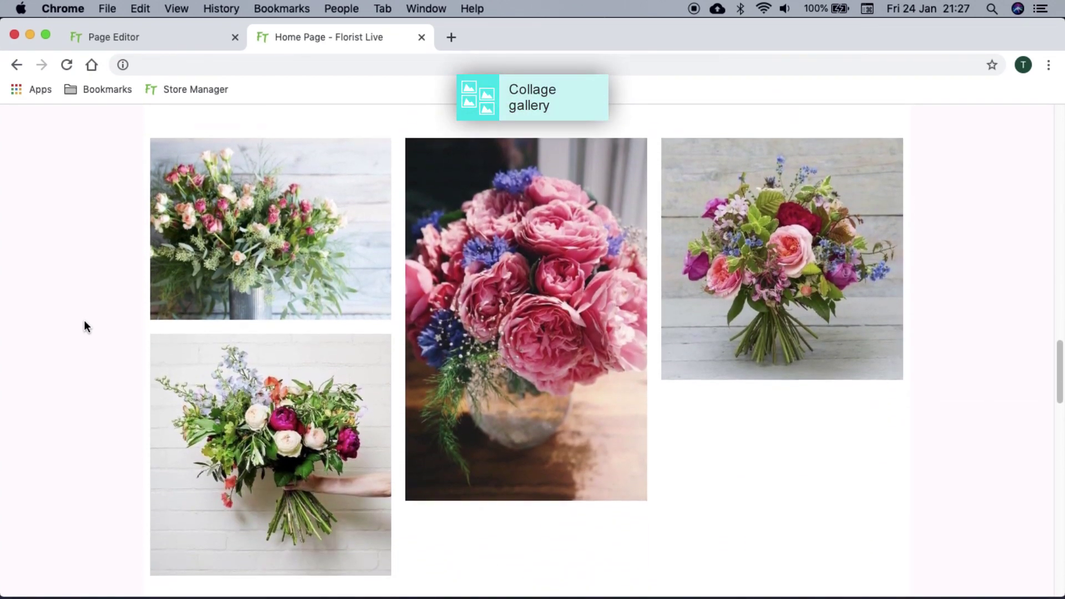
{"action": "scroll", "coordinate": [85, 321], "scroll_direction": "down", "scroll_amount": 1}
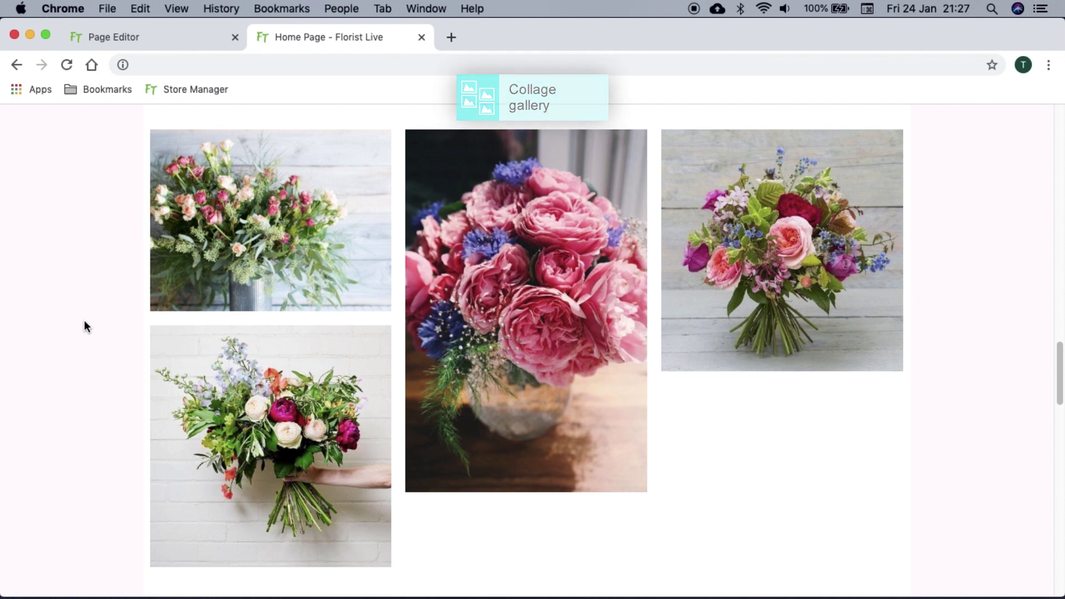
{"action": "scroll", "coordinate": [84, 321], "scroll_direction": "down", "scroll_amount": 10}
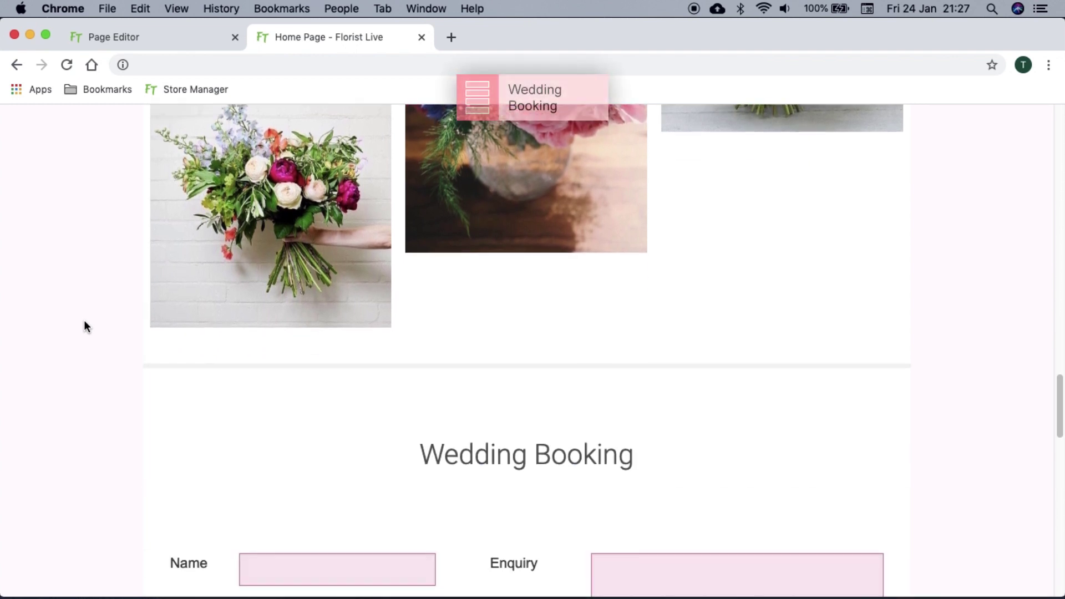
{"action": "scroll", "coordinate": [84, 321], "scroll_direction": "down", "scroll_amount": 2}
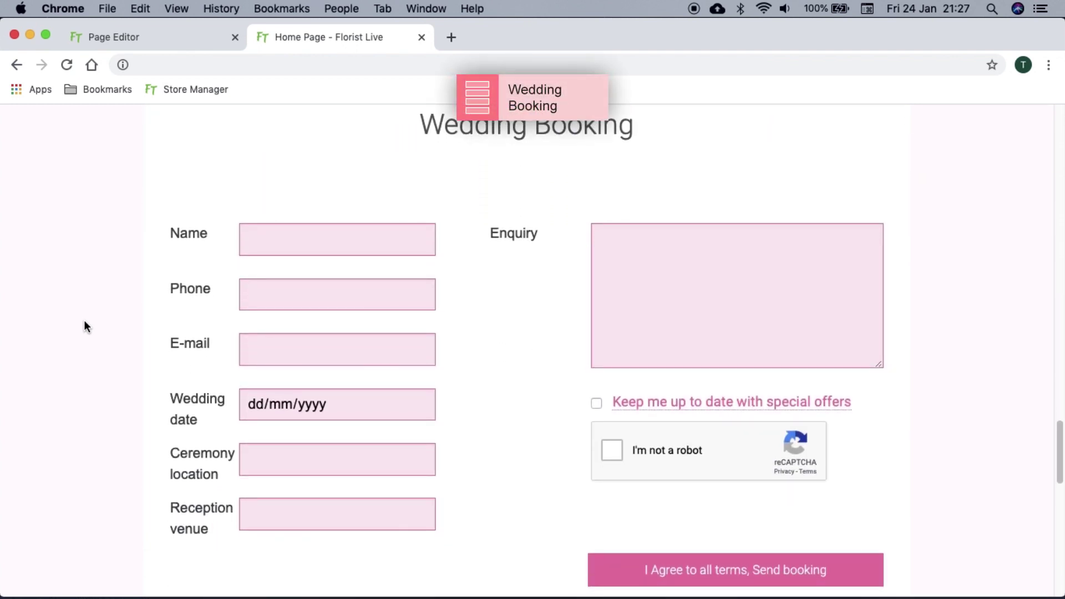
{"action": "scroll", "coordinate": [85, 322], "scroll_direction": "down", "scroll_amount": 7}
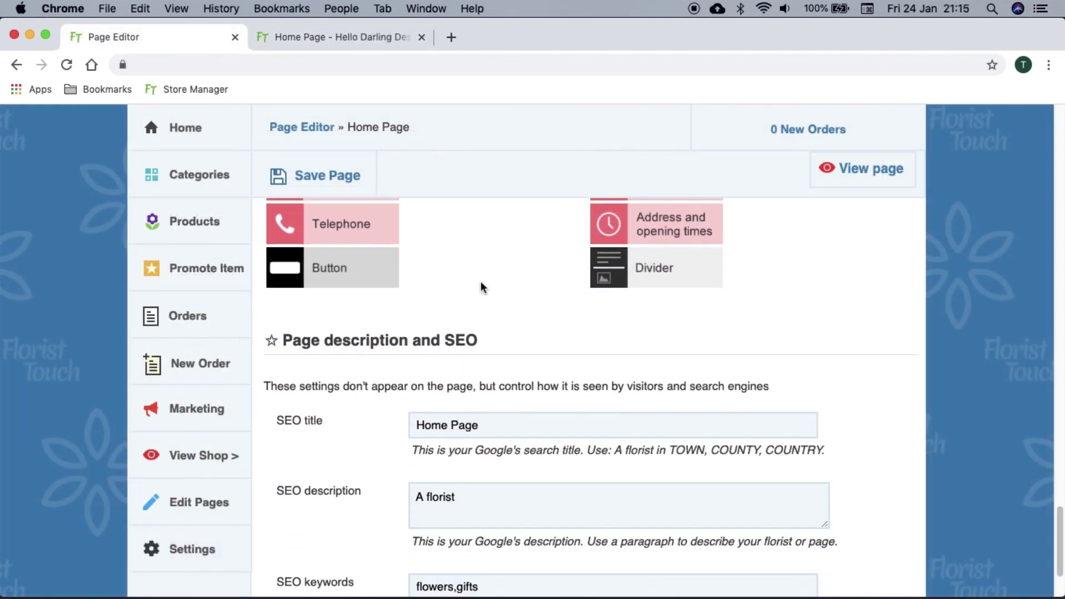
Scroll down the Site Page Editor page list
{"action": "scroll", "coordinate": [481, 284], "scroll_direction": "down", "scroll_amount": 3}
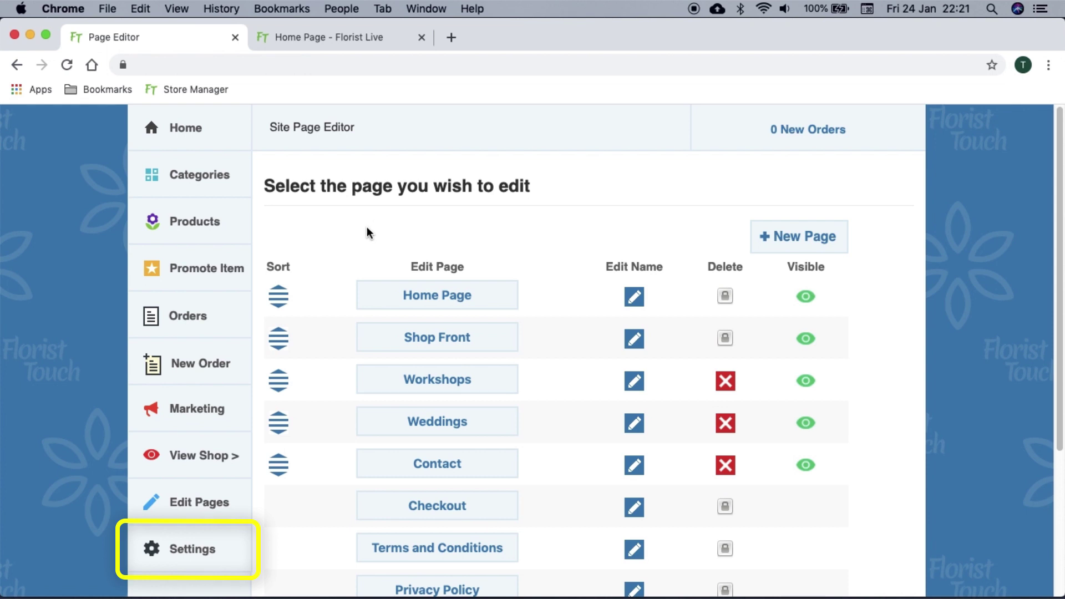
In Stock & Delivery settings, untick same-day local delivery and remove Sunday from delivery days
{"action": "left_click", "coordinate": [222, 541]}
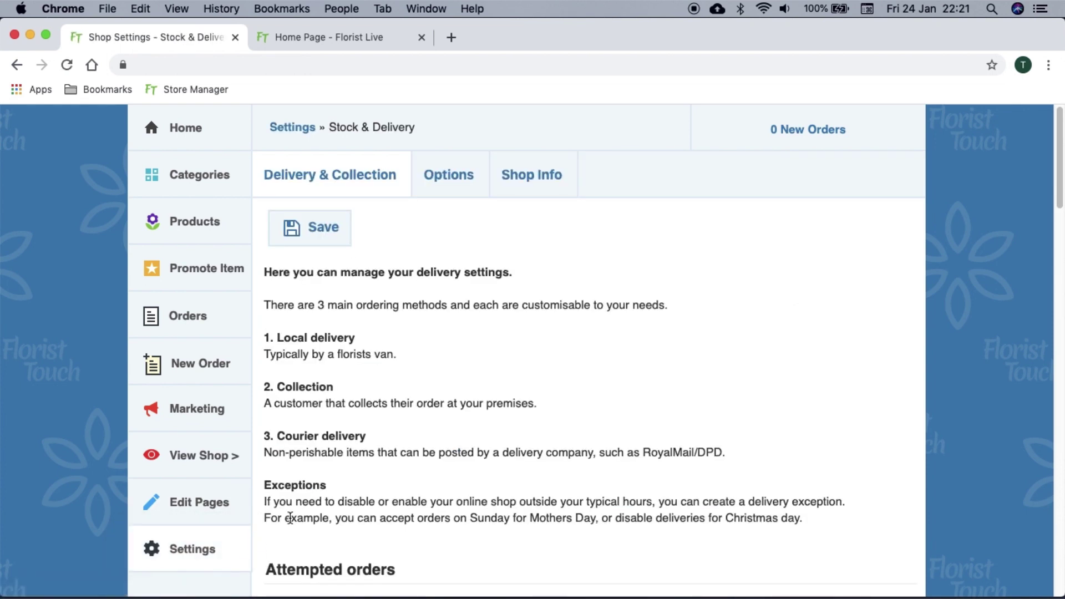
{"action": "scroll", "coordinate": [496, 444], "scroll_direction": "down", "scroll_amount": 5}
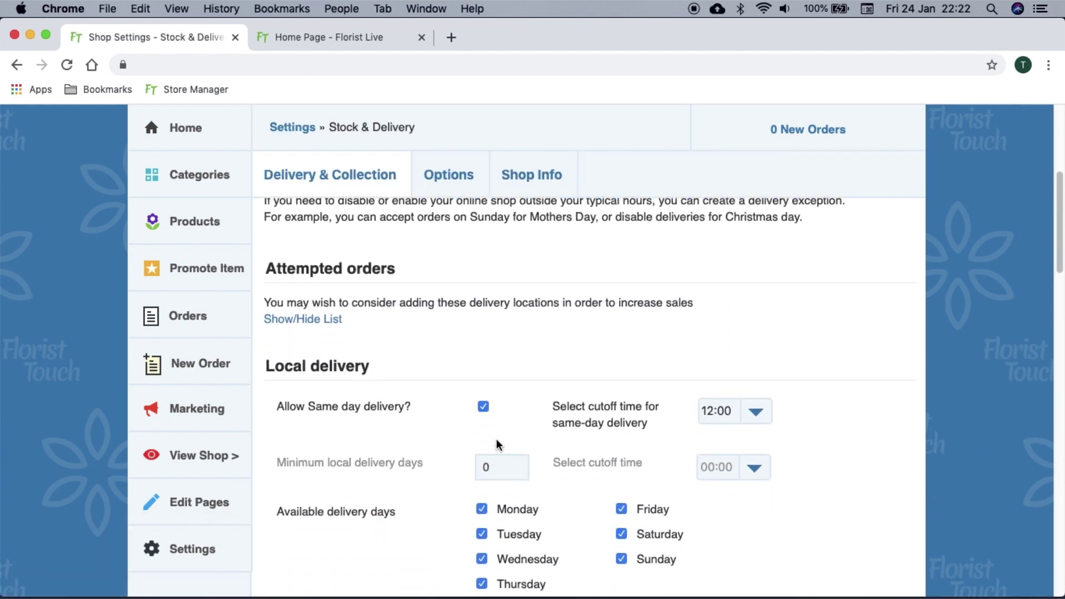
{"action": "scroll", "coordinate": [496, 444], "scroll_direction": "down", "scroll_amount": 3}
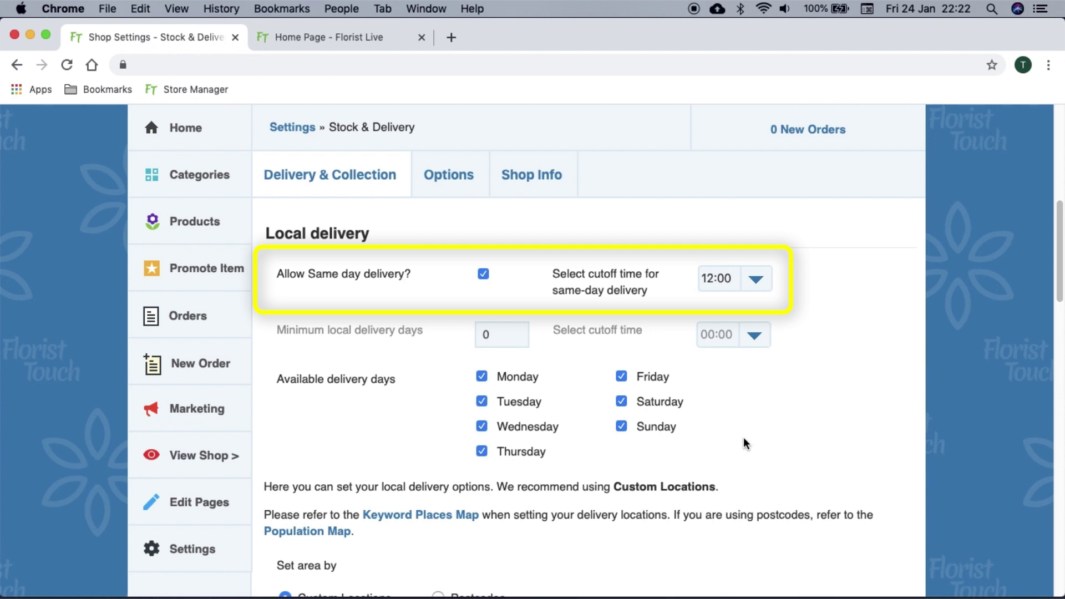
{"action": "left_click", "coordinate": [484, 275]}
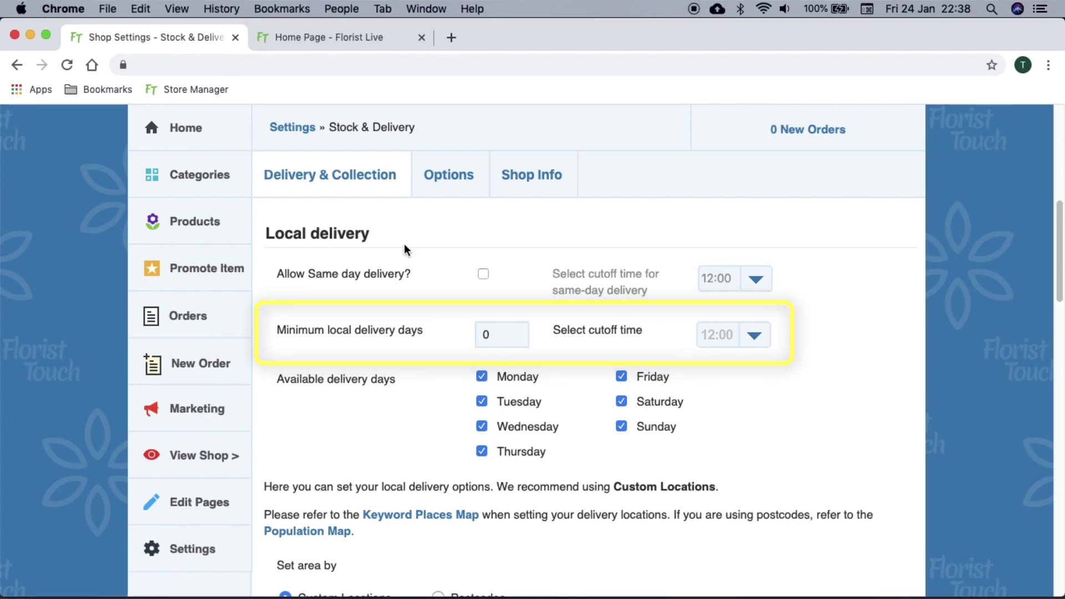
{"action": "left_click", "coordinate": [621, 426]}
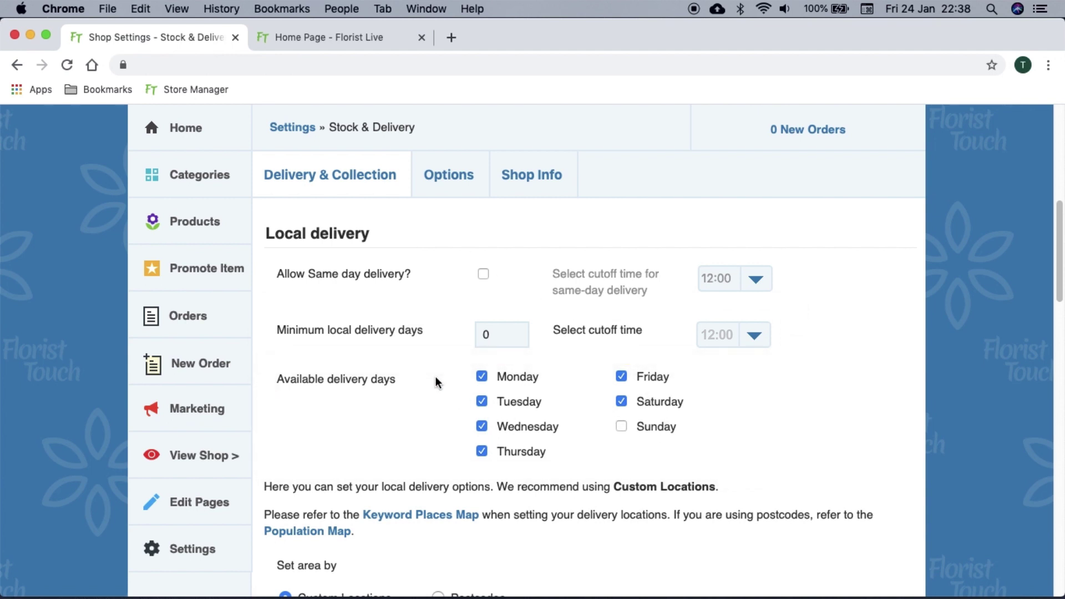
Zoom into the delivery zones map and drag zone corners to reshape the local delivery areas
{"action": "scroll", "coordinate": [435, 376], "scroll_direction": "down", "scroll_amount": 5}
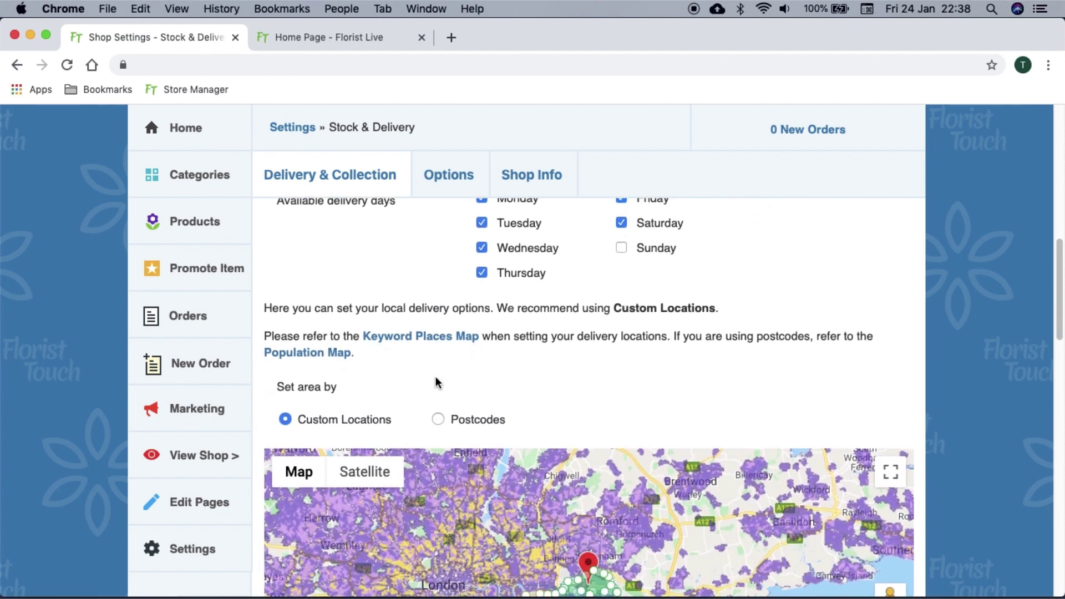
{"action": "scroll", "coordinate": [438, 384], "scroll_direction": "down", "scroll_amount": 4}
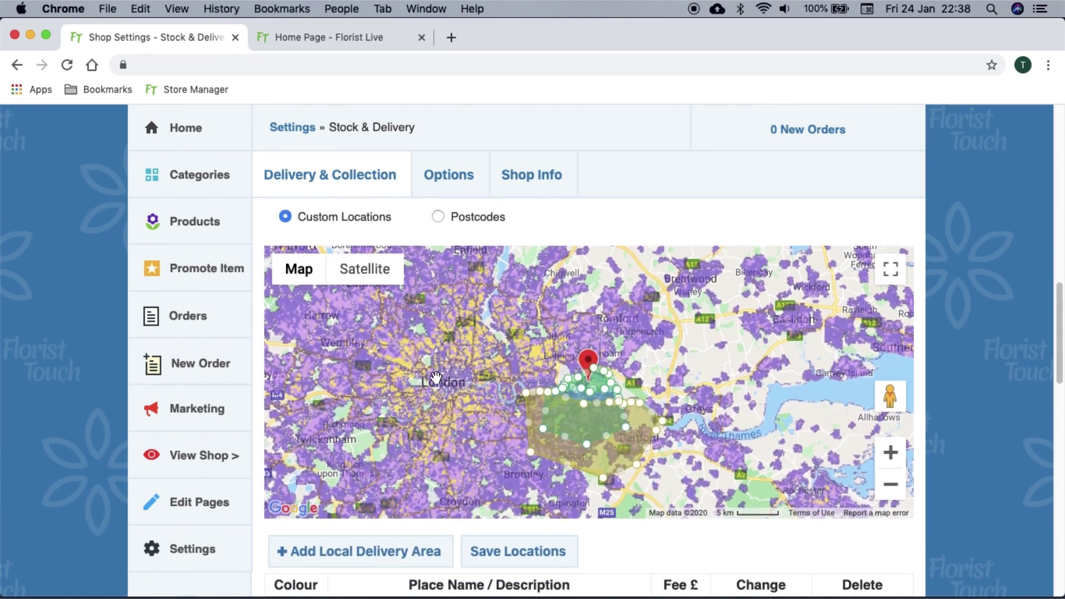
{"action": "scroll", "coordinate": [436, 379], "scroll_direction": "down", "scroll_amount": 4}
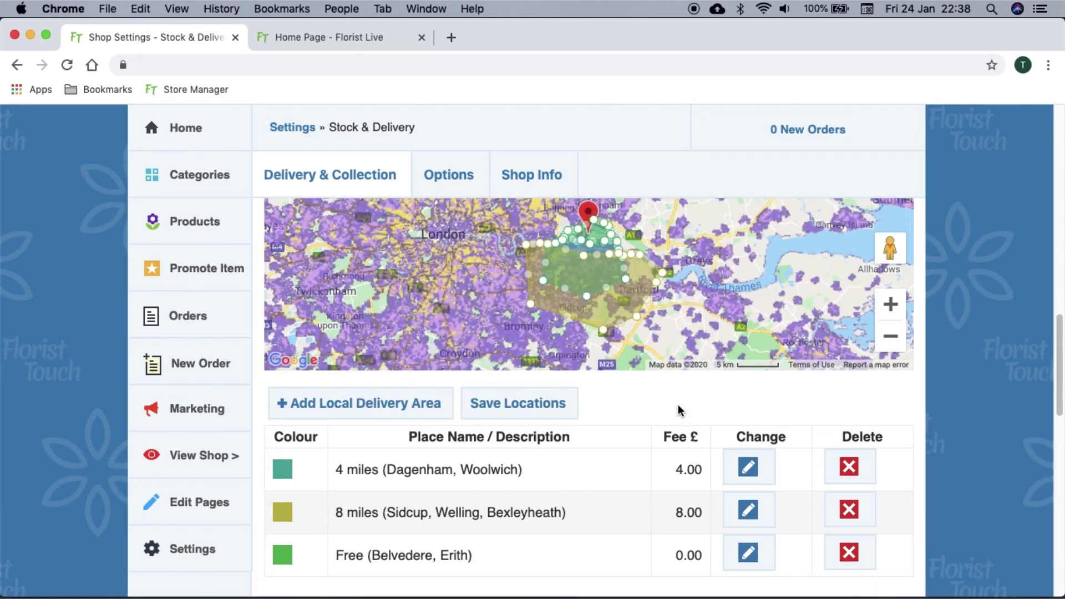
{"action": "scroll", "coordinate": [678, 404], "scroll_direction": "up", "scroll_amount": 4}
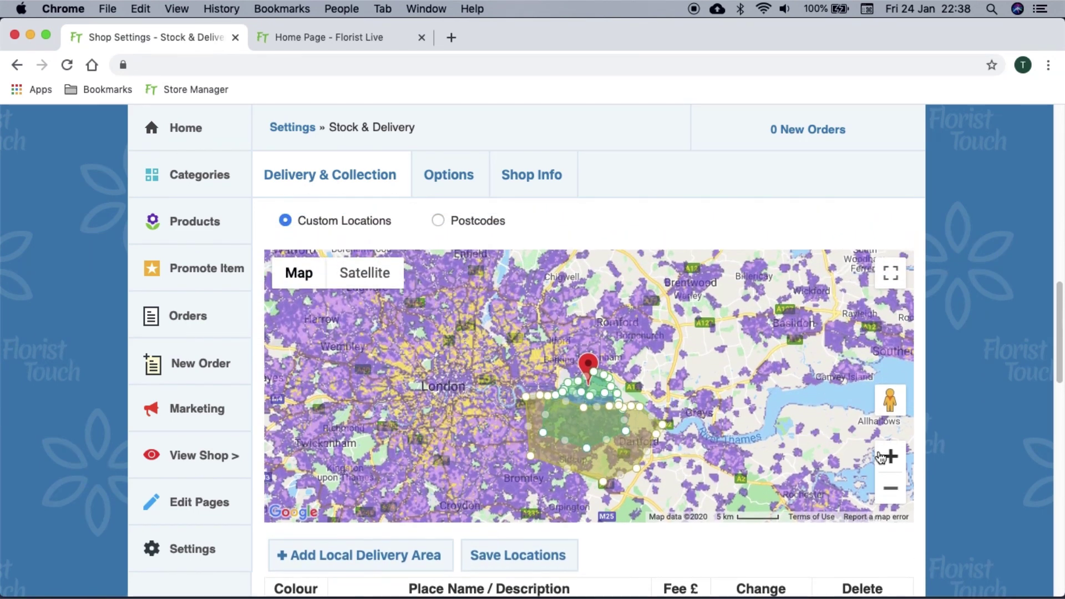
{"action": "left_click", "coordinate": [891, 457]}
{"action": "left_click", "coordinate": [890, 457]}
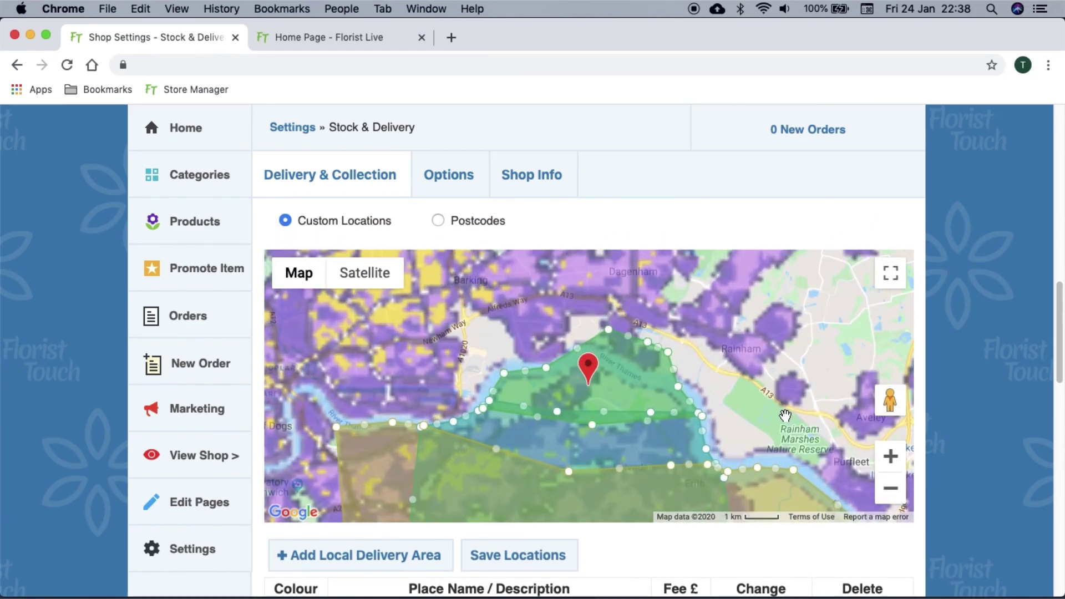
{"action": "left_click_drag", "start_coordinate": [785, 416], "coordinate": [710, 316]}
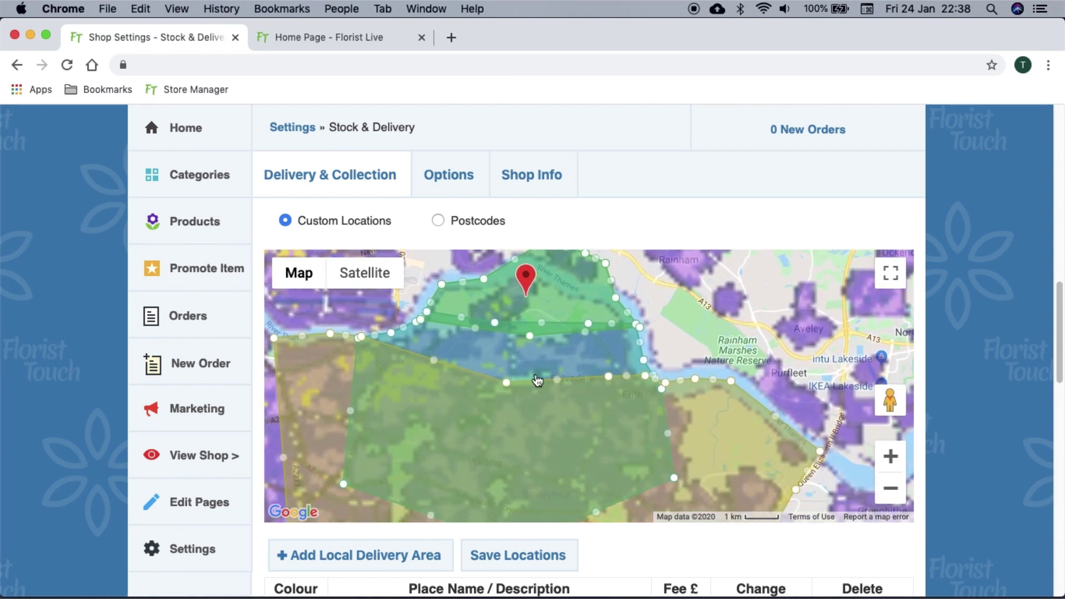
{"action": "left_click", "coordinate": [508, 383]}
{"action": "left_click_drag", "start_coordinate": [508, 383], "coordinate": [549, 410]}
{"action": "left_click_drag", "start_coordinate": [487, 445], "coordinate": [642, 335]}
{"action": "left_click_drag", "start_coordinate": [542, 431], "coordinate": [610, 376]}
{"action": "left_click_drag", "start_coordinate": [524, 405], "coordinate": [460, 383]}
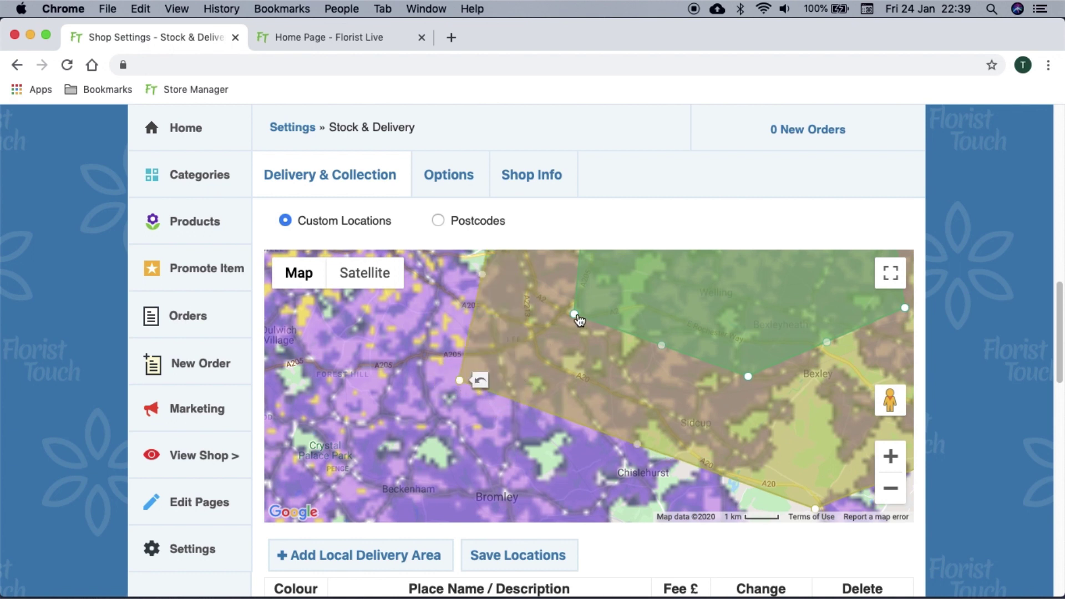
{"action": "left_click_drag", "start_coordinate": [575, 314], "coordinate": [541, 332]}
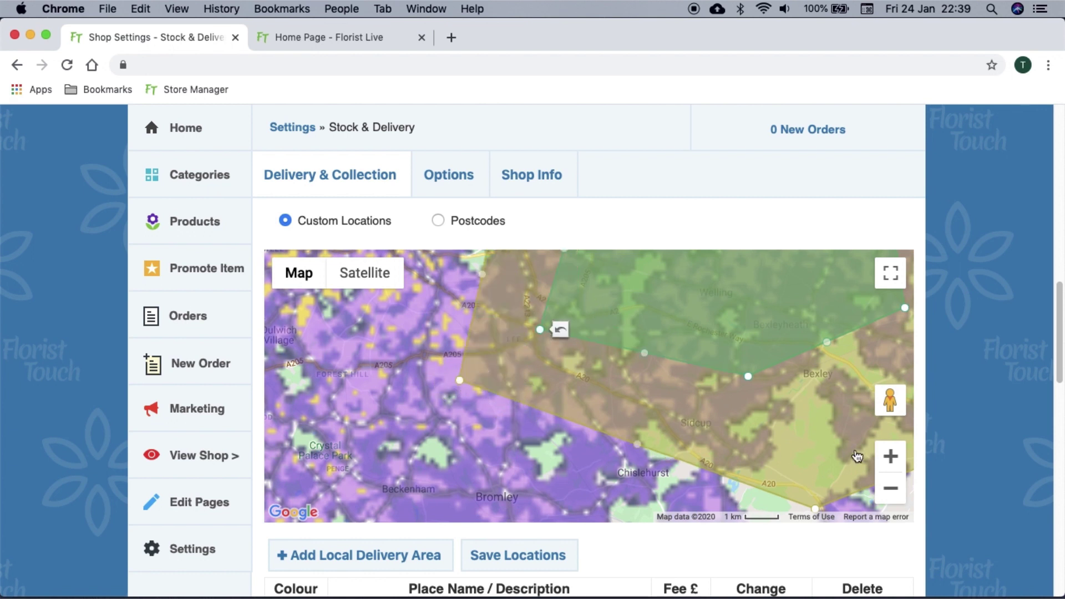
Zoom the map back out to show all zones and save the reshaped delivery locations
{"action": "left_click", "coordinate": [892, 489]}
{"action": "left_click", "coordinate": [892, 489]}
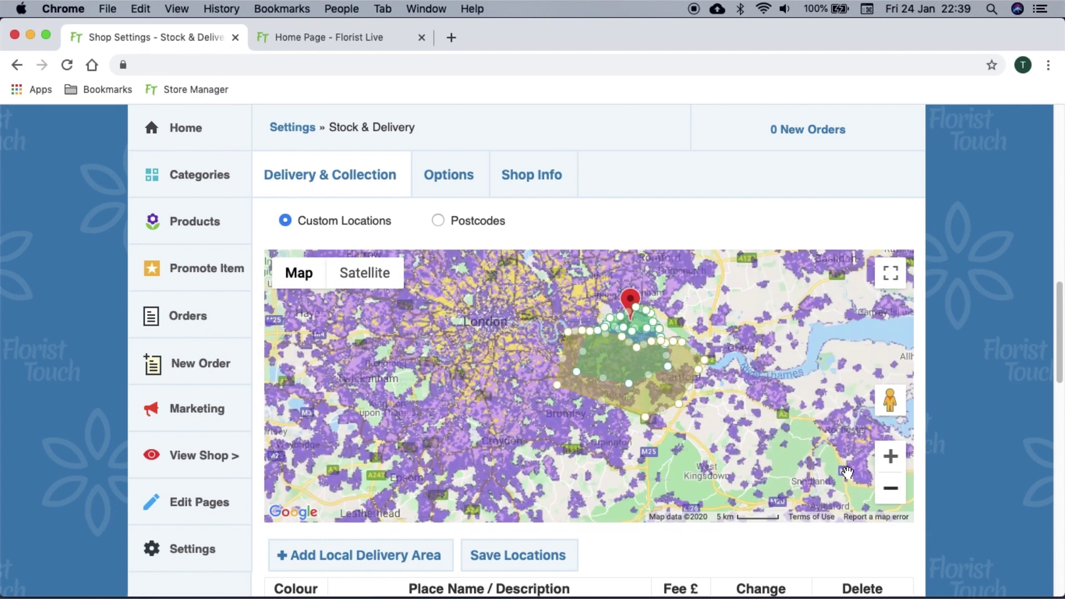
{"action": "left_click_drag", "start_coordinate": [752, 405], "coordinate": [707, 440]}
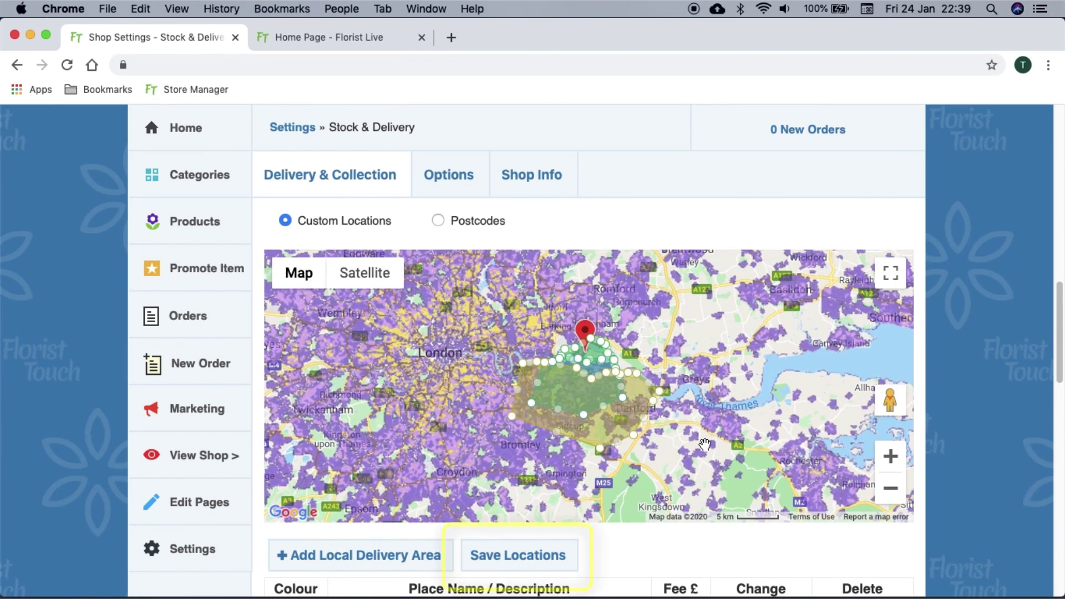
{"action": "left_click", "coordinate": [525, 571]}
{"action": "left_click", "coordinate": [680, 157]}
{"action": "scroll", "coordinate": [645, 348], "scroll_direction": "down", "scroll_amount": 4}
{"action": "scroll", "coordinate": [645, 348], "scroll_direction": "down", "scroll_amount": 2}
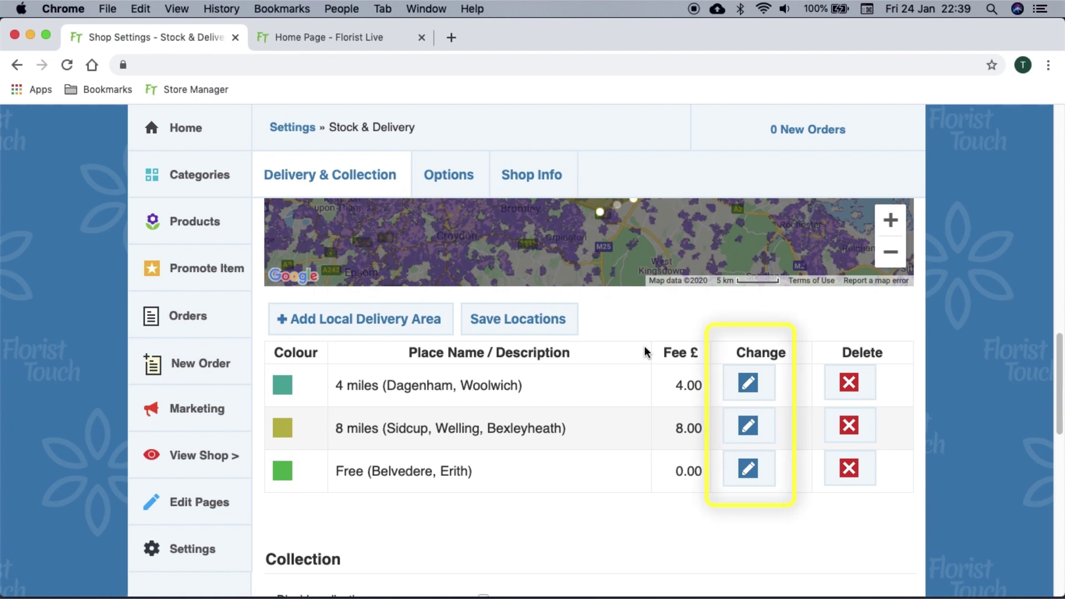
Change the 4 miles (Dagenham, Woolwich) area fee to 6 and save it
{"action": "left_click", "coordinate": [733, 390]}
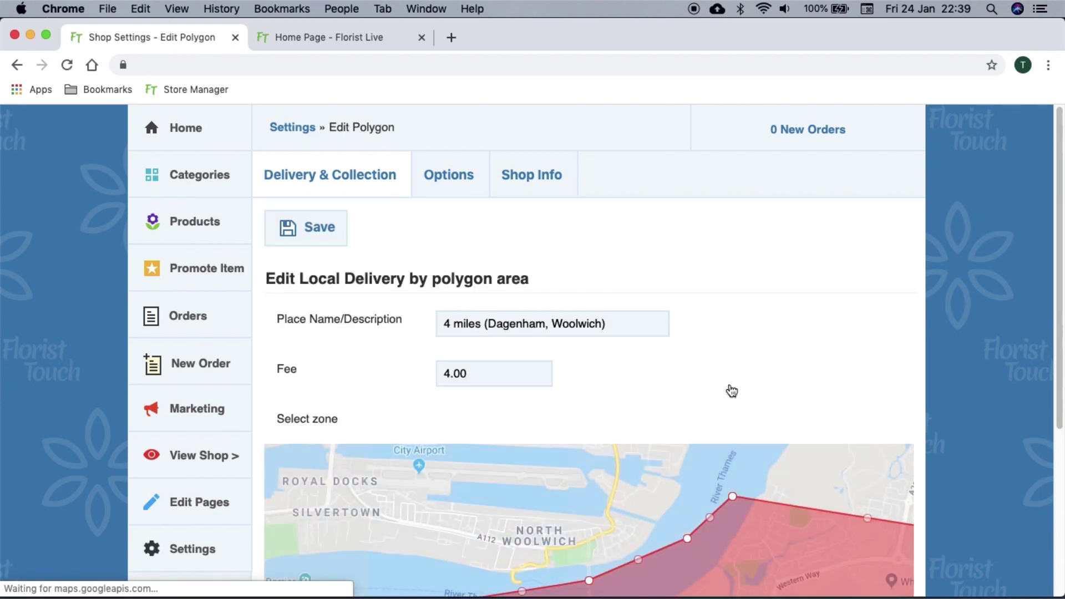
{"action": "left_click", "coordinate": [521, 377]}
{"action": "type", "text": "6"}
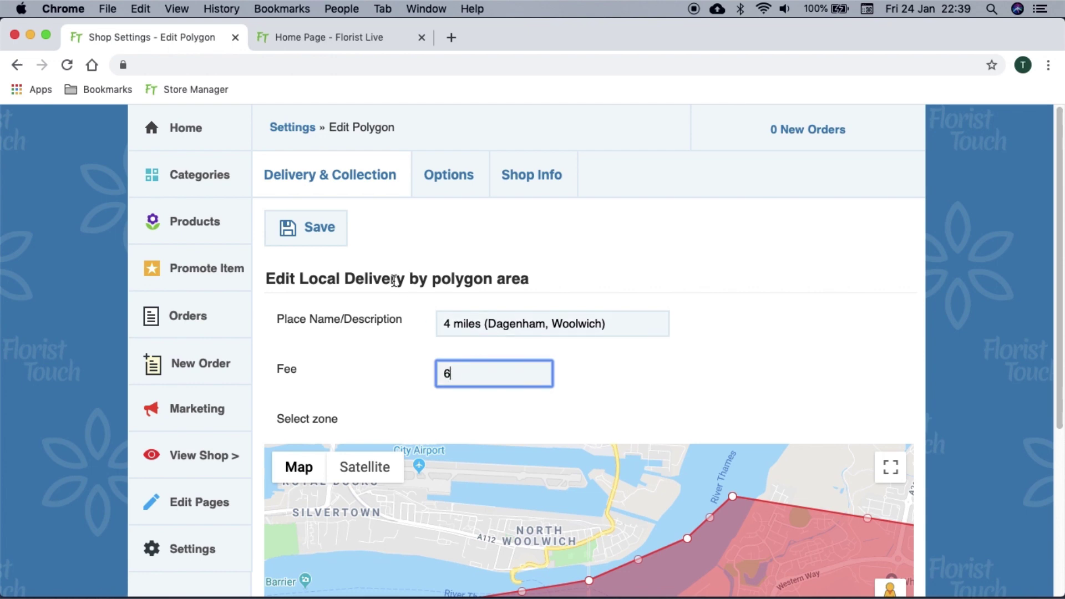
{"action": "left_click", "coordinate": [336, 243]}
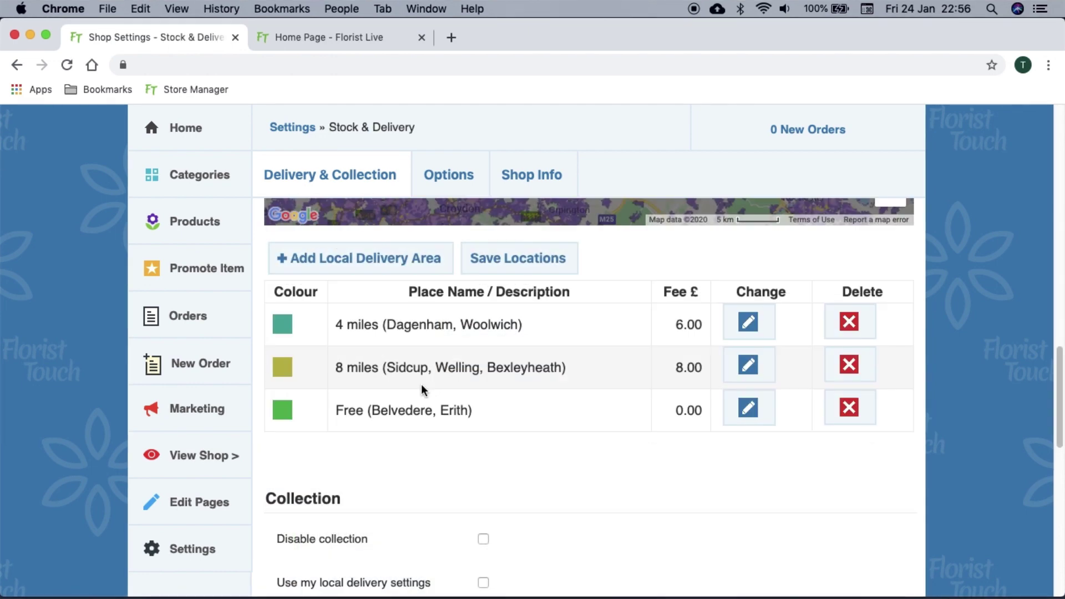
{"action": "scroll", "coordinate": [421, 385], "scroll_direction": "down", "scroll_amount": 5}
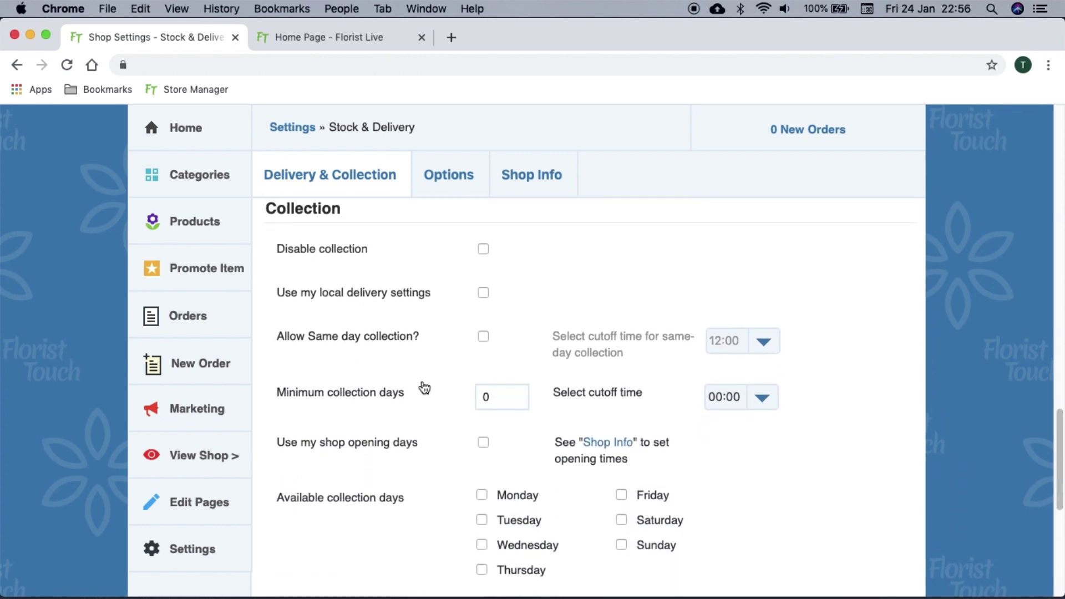
Make collection use the local delivery settings and the shop opening days
{"action": "left_click", "coordinate": [483, 294]}
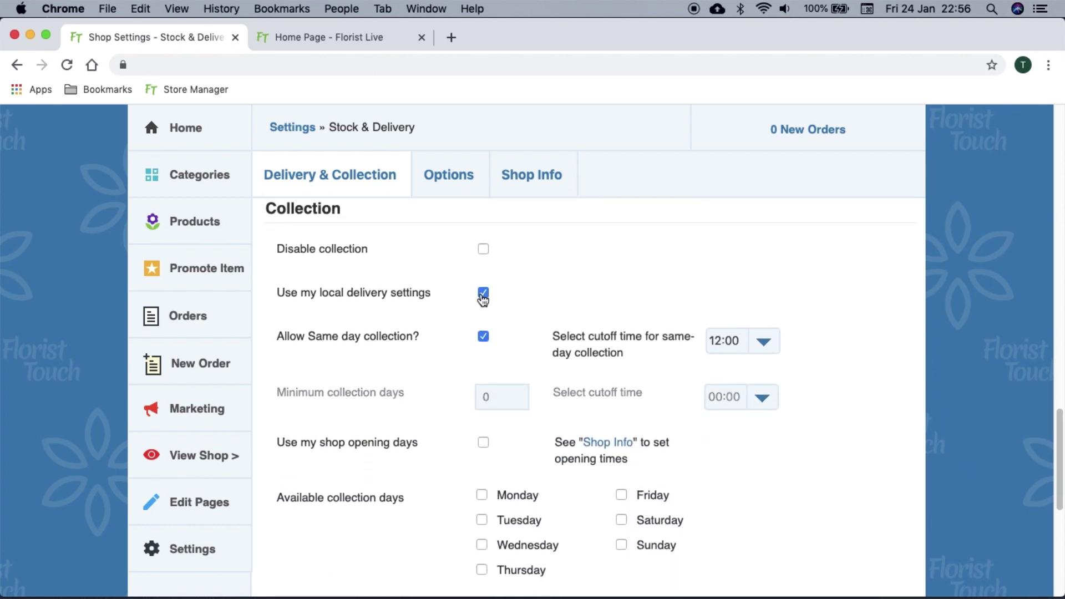
{"action": "scroll", "coordinate": [482, 299], "scroll_direction": "down", "scroll_amount": 2}
{"action": "left_click", "coordinate": [484, 380]}
{"action": "scroll", "coordinate": [485, 385], "scroll_direction": "down", "scroll_amount": 5}
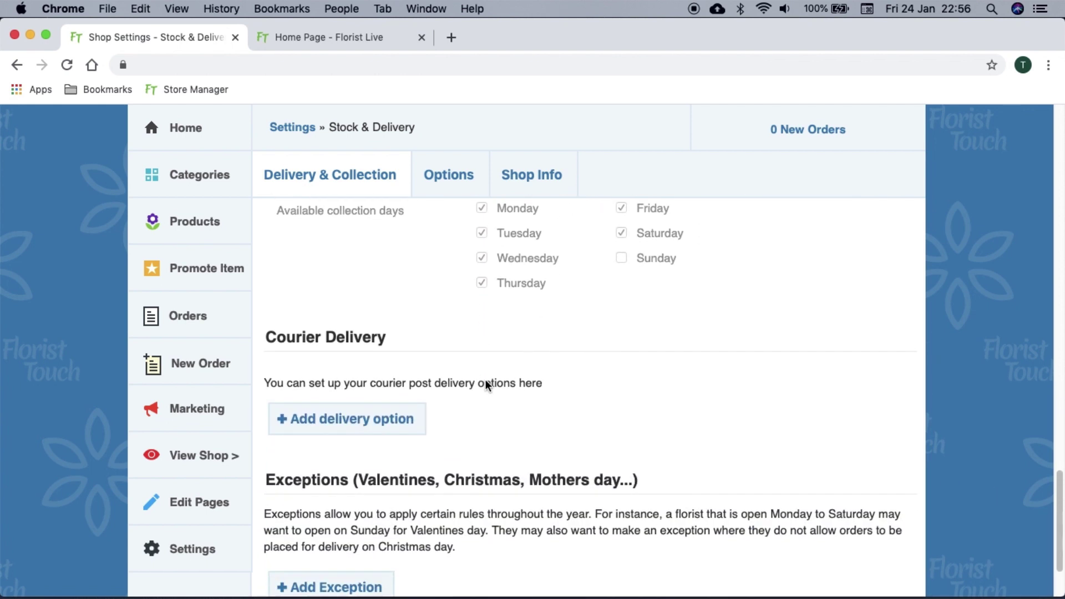
Add a 'Standard' courier delivery option taking up to 4 days at £3
{"action": "left_click", "coordinate": [407, 386]}
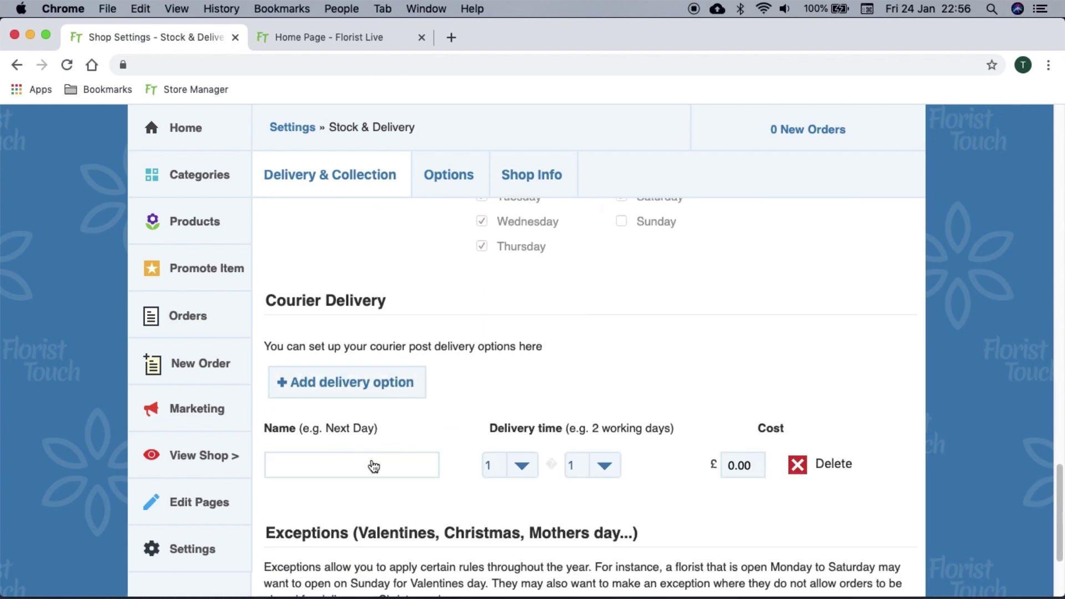
{"action": "left_click", "coordinate": [373, 469]}
{"action": "type", "text": "Standard"}
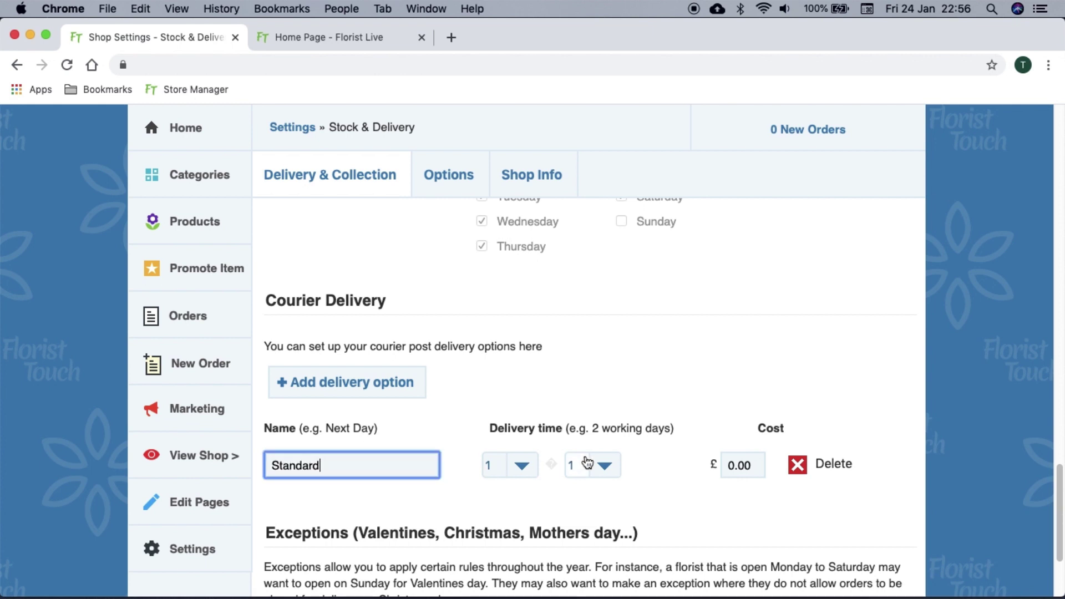
{"action": "left_click", "coordinate": [587, 461]}
{"action": "left_click", "coordinate": [585, 514]}
{"action": "left_click", "coordinate": [730, 470]}
{"action": "type", "text": "3"}
Add a 'First class' courier delivery option taking up to 2 days at £7
{"action": "left_click", "coordinate": [398, 382]}
{"action": "left_click", "coordinate": [362, 508]}
{"action": "type", "text": "First class"}
{"action": "left_click", "coordinate": [589, 507]}
{"action": "left_click", "coordinate": [582, 524]}
{"action": "left_click", "coordinate": [739, 508]}
{"action": "type", "text": "7"}
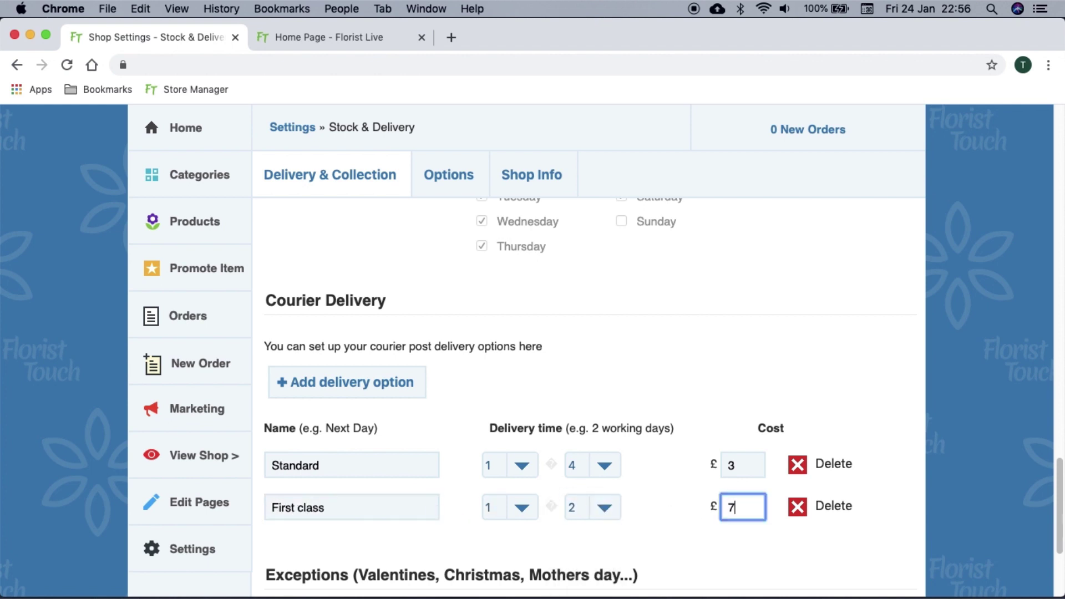
{"action": "scroll", "coordinate": [590, 397], "scroll_direction": "down", "scroll_amount": 5}
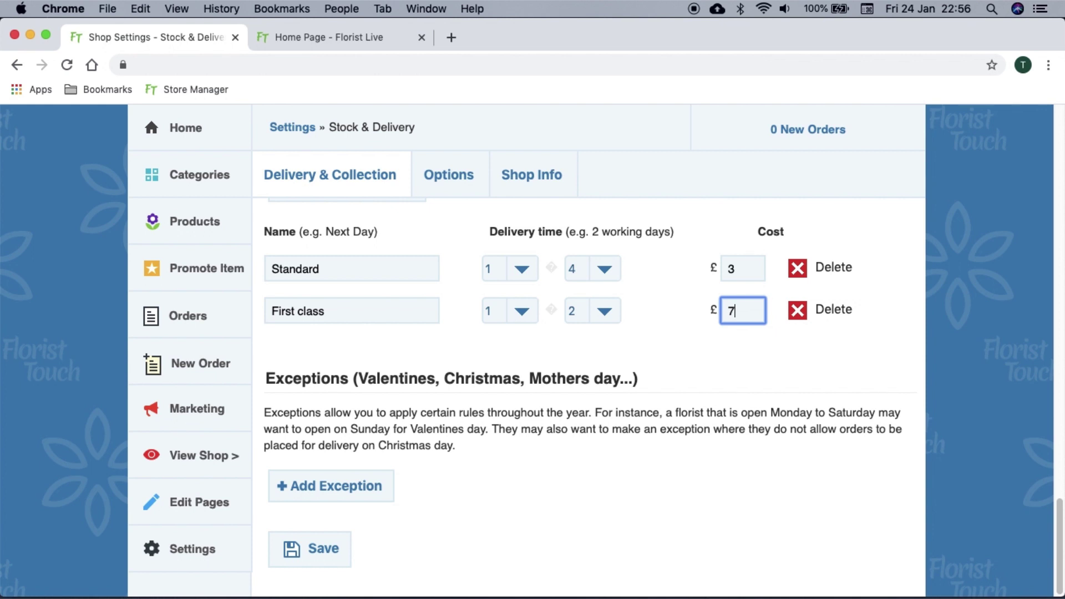
Add a closed date exception starting on 25 December
{"action": "left_click", "coordinate": [531, 499]}
{"action": "left_click", "coordinate": [361, 486]}
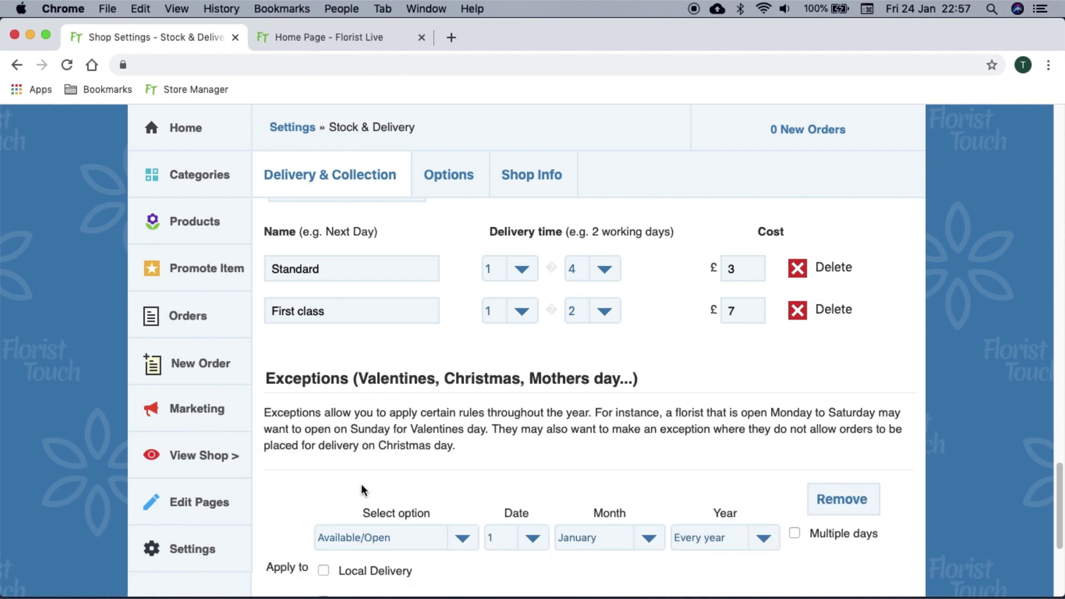
{"action": "scroll", "coordinate": [361, 486], "scroll_direction": "down", "scroll_amount": 4}
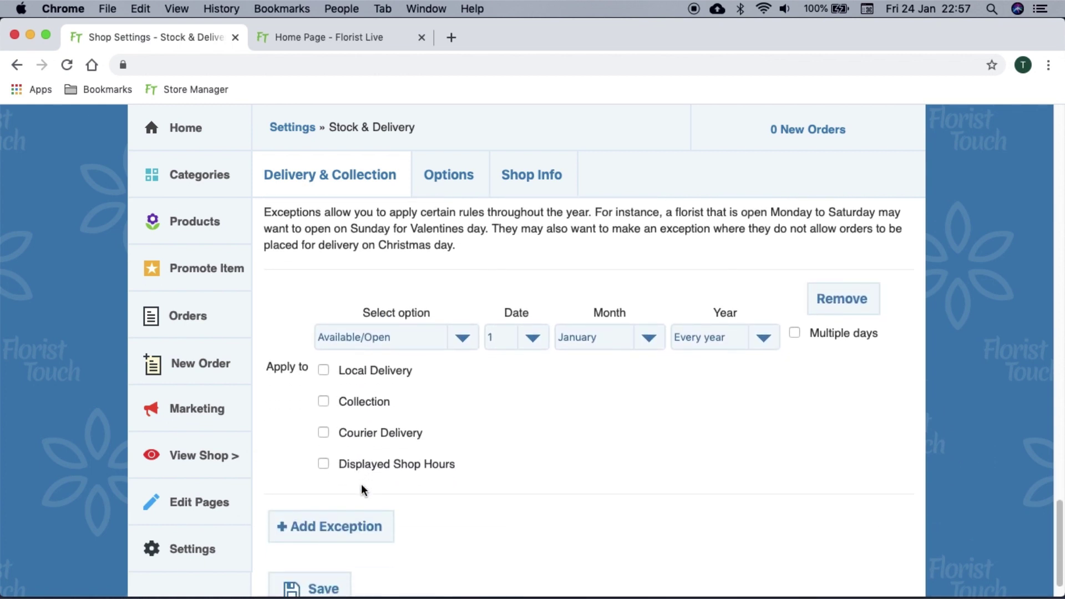
{"action": "left_click", "coordinate": [435, 343]}
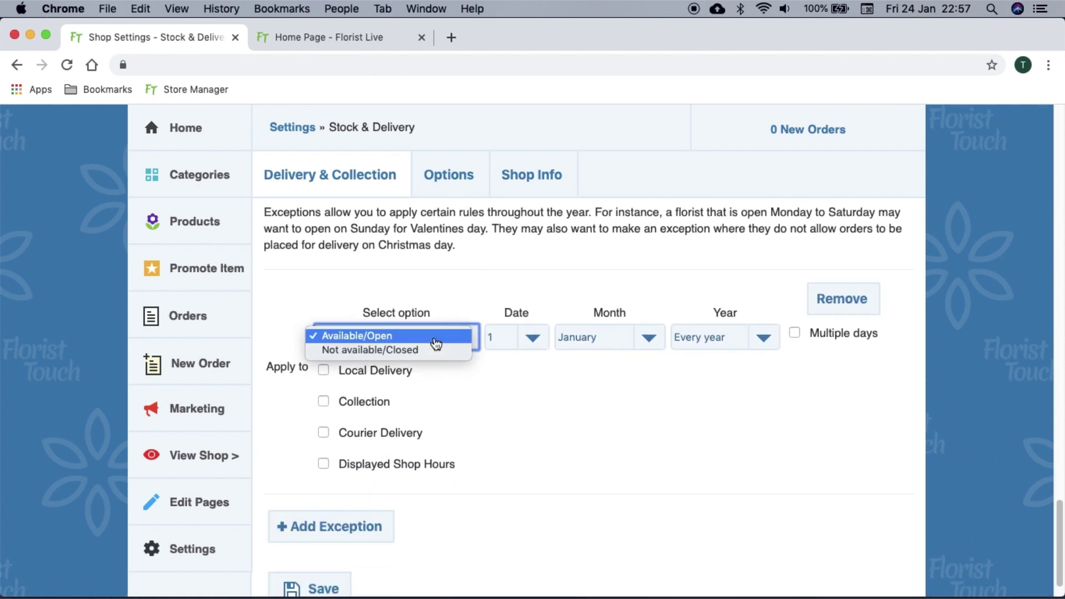
{"action": "left_click", "coordinate": [437, 350]}
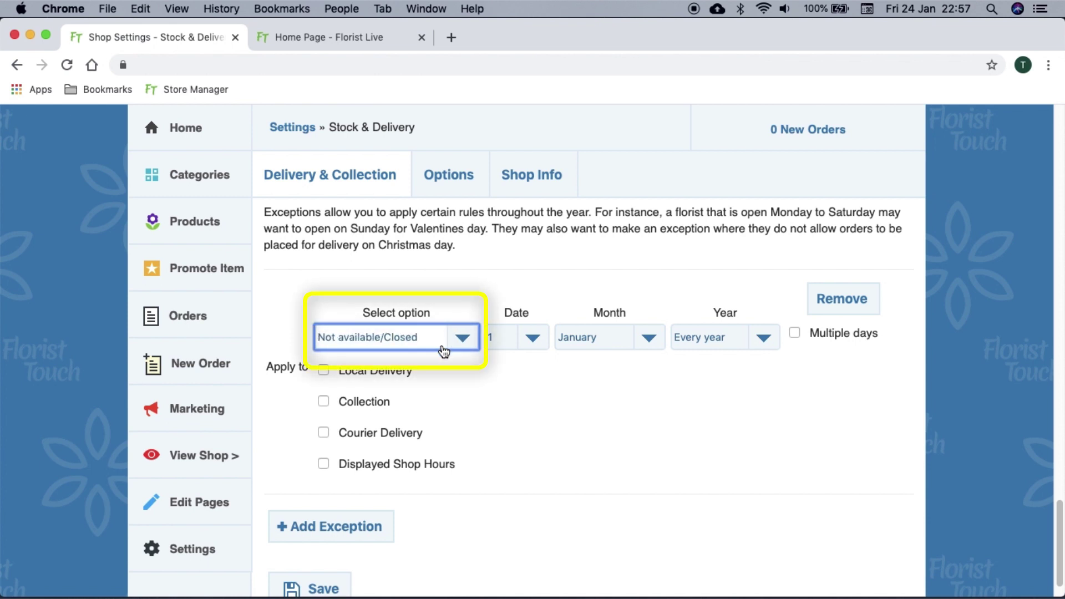
{"action": "left_click", "coordinate": [505, 340]}
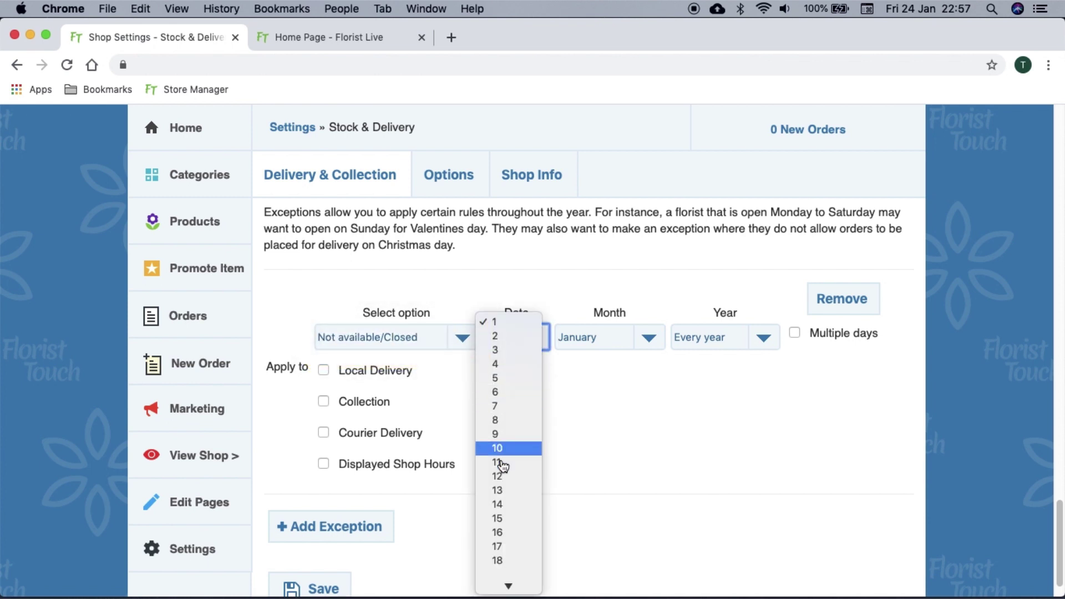
{"action": "scroll", "coordinate": [502, 465], "scroll_direction": "down", "scroll_amount": 5}
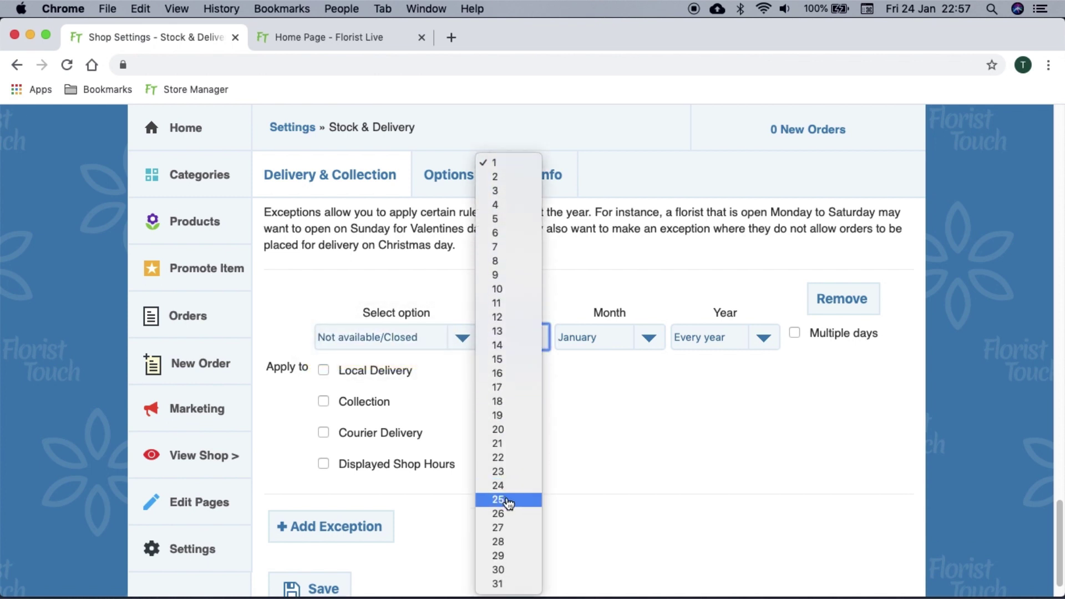
{"action": "left_click", "coordinate": [508, 501]}
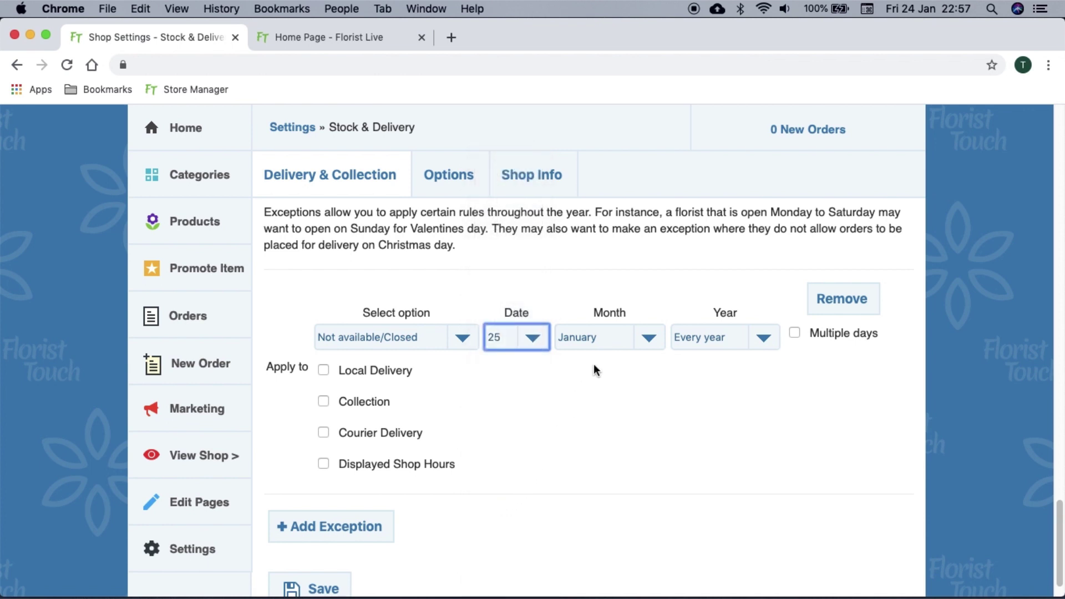
{"action": "left_click", "coordinate": [605, 340]}
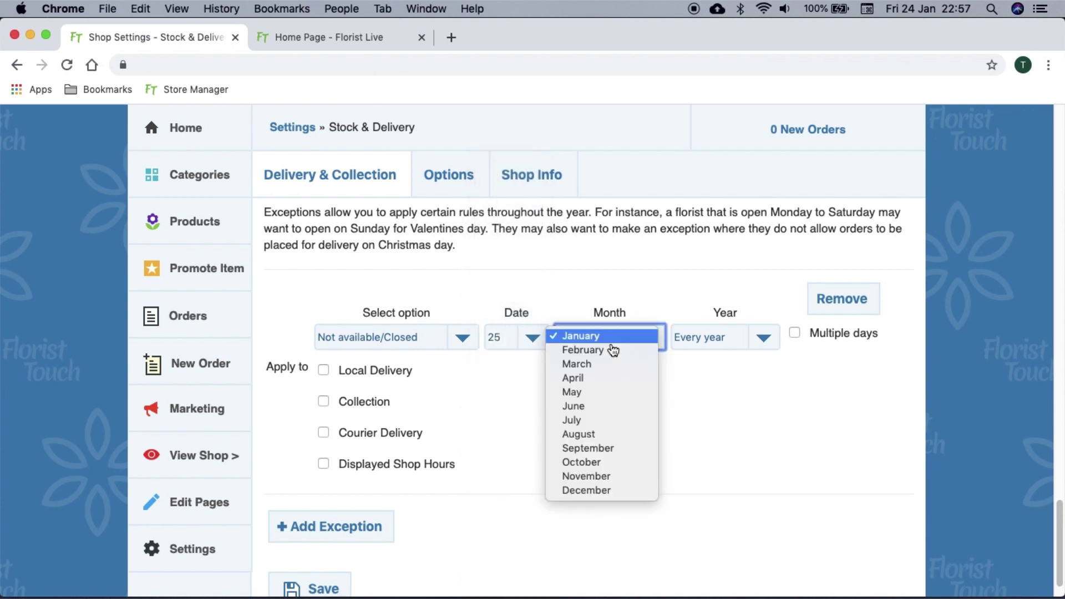
{"action": "left_click", "coordinate": [601, 499]}
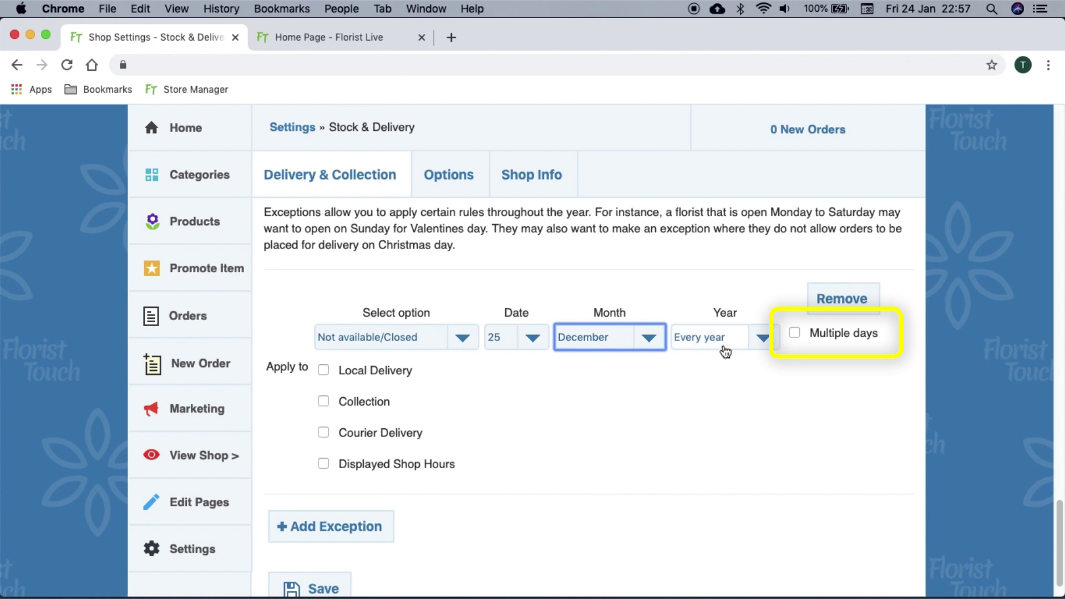
Make the exception span multiple days, ending on 31 December
{"action": "left_click", "coordinate": [795, 333]}
{"action": "left_click", "coordinate": [652, 378]}
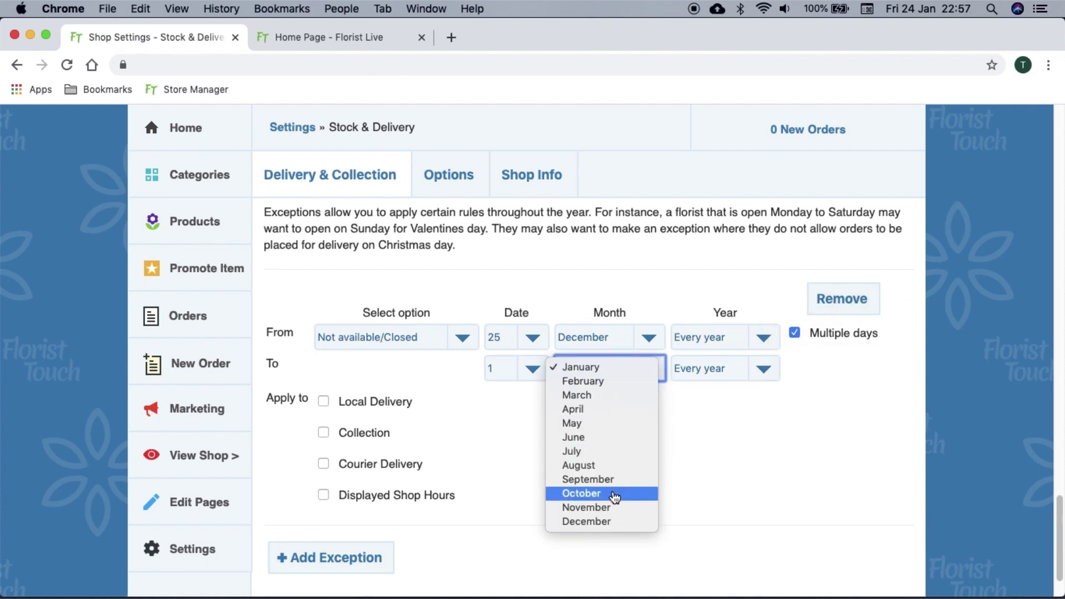
{"action": "left_click", "coordinate": [613, 523]}
{"action": "left_click", "coordinate": [533, 370]}
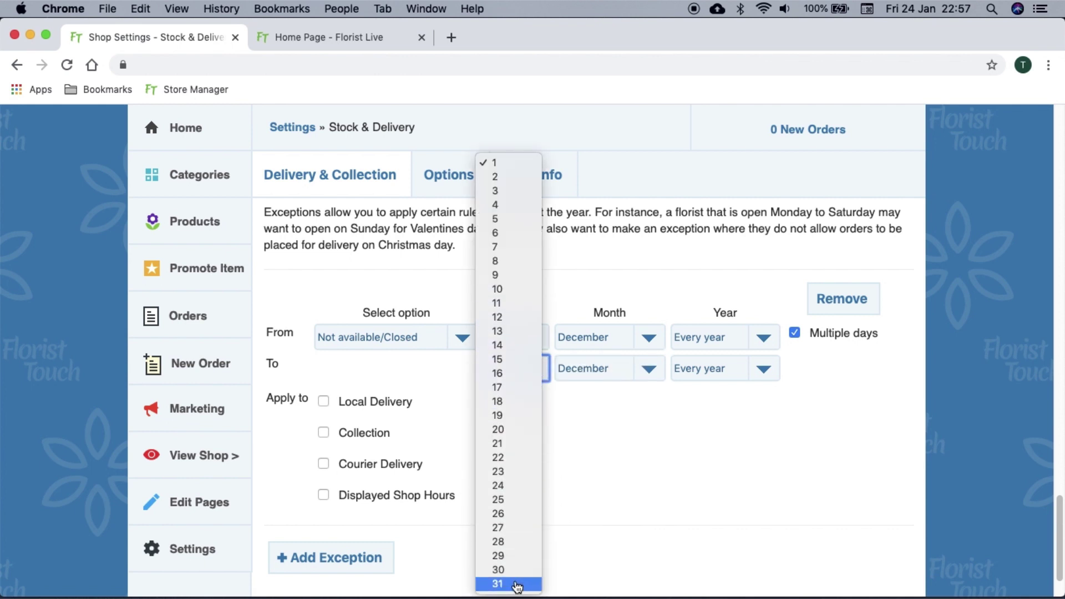
{"action": "left_click", "coordinate": [514, 583]}
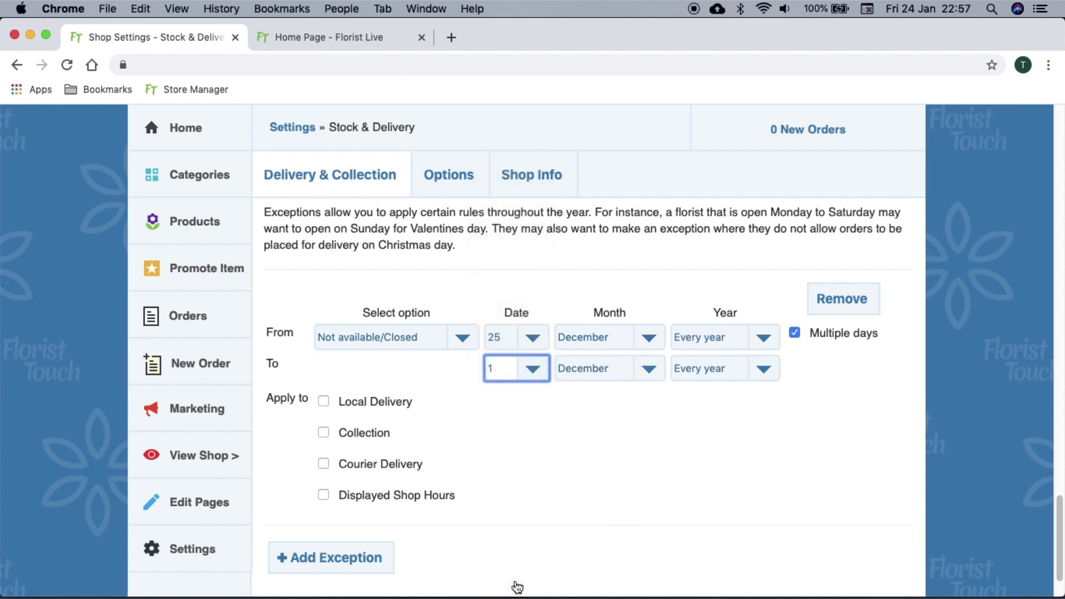
Apply the closure to local delivery, collection, courier delivery and displayed shop hours
{"action": "left_click", "coordinate": [398, 410]}
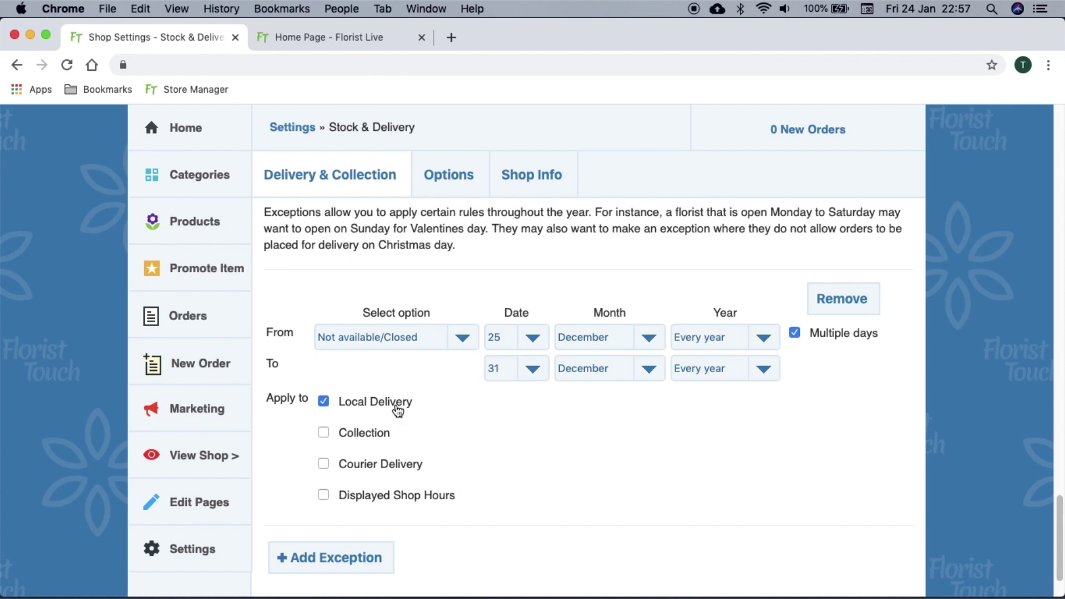
{"action": "left_click", "coordinate": [387, 434]}
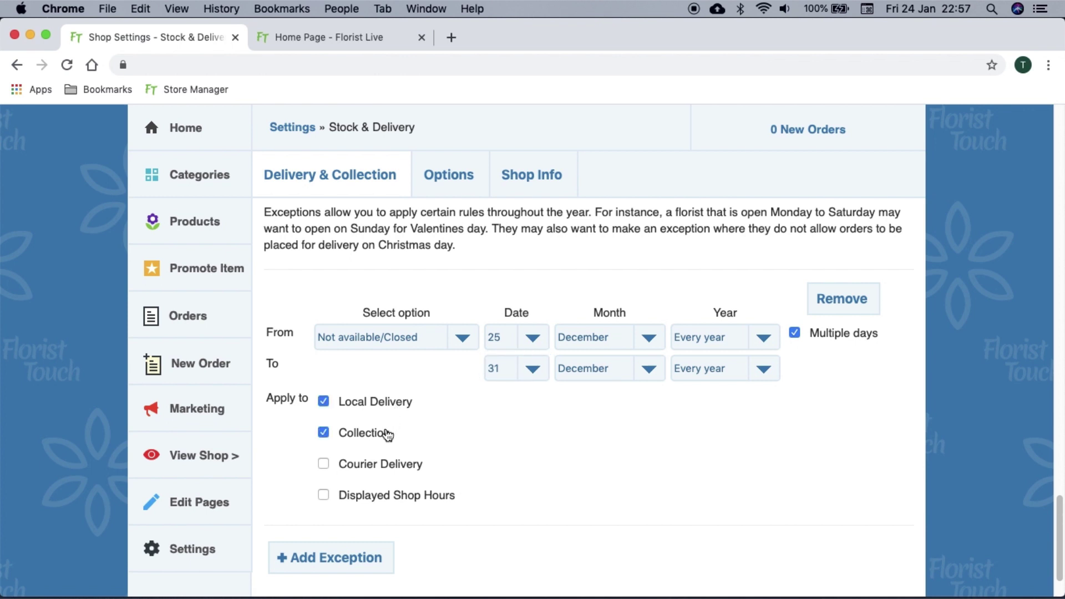
{"action": "left_click", "coordinate": [386, 469]}
{"action": "scroll", "coordinate": [387, 468], "scroll_direction": "down", "scroll_amount": 2}
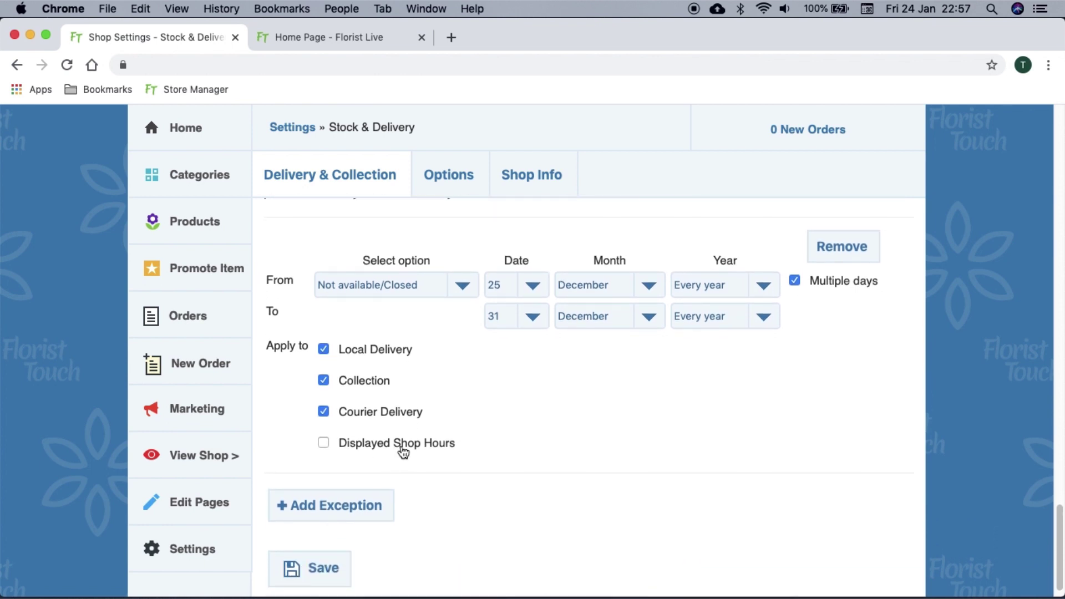
{"action": "left_click", "coordinate": [402, 447]}
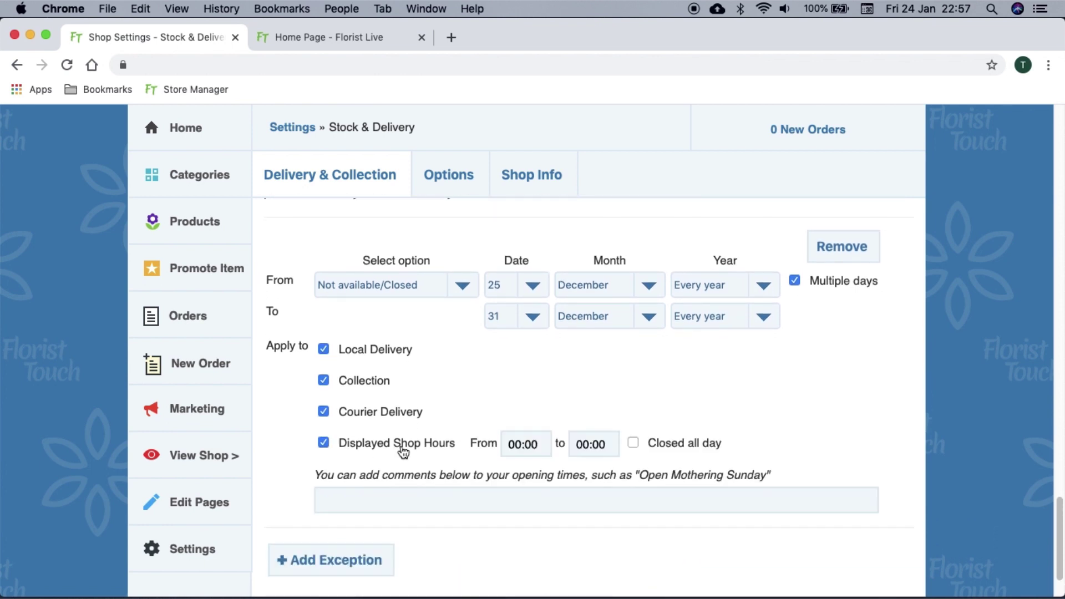
Mark it closed all day with the note 'We are closed for Christmas' and save
{"action": "left_click", "coordinate": [653, 447]}
{"action": "left_click", "coordinate": [644, 501]}
{"action": "type", "text": "We are closed for Christmas"}
{"action": "scroll", "coordinate": [589, 400], "scroll_direction": "down", "scroll_amount": 1}
{"action": "scroll", "coordinate": [589, 389], "scroll_direction": "down", "scroll_amount": 2}
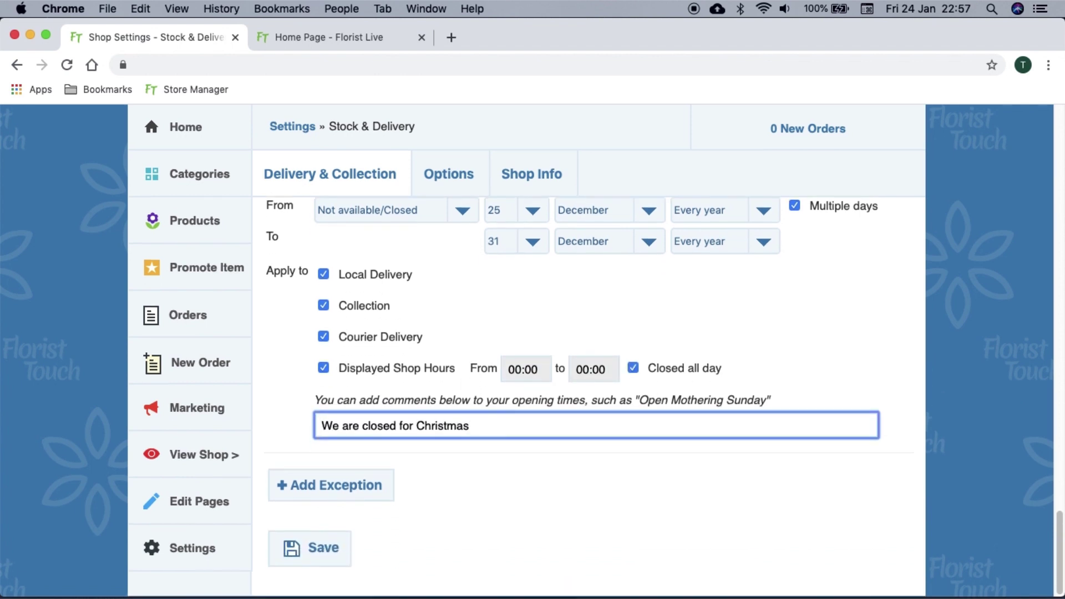
{"action": "left_click", "coordinate": [350, 538]}
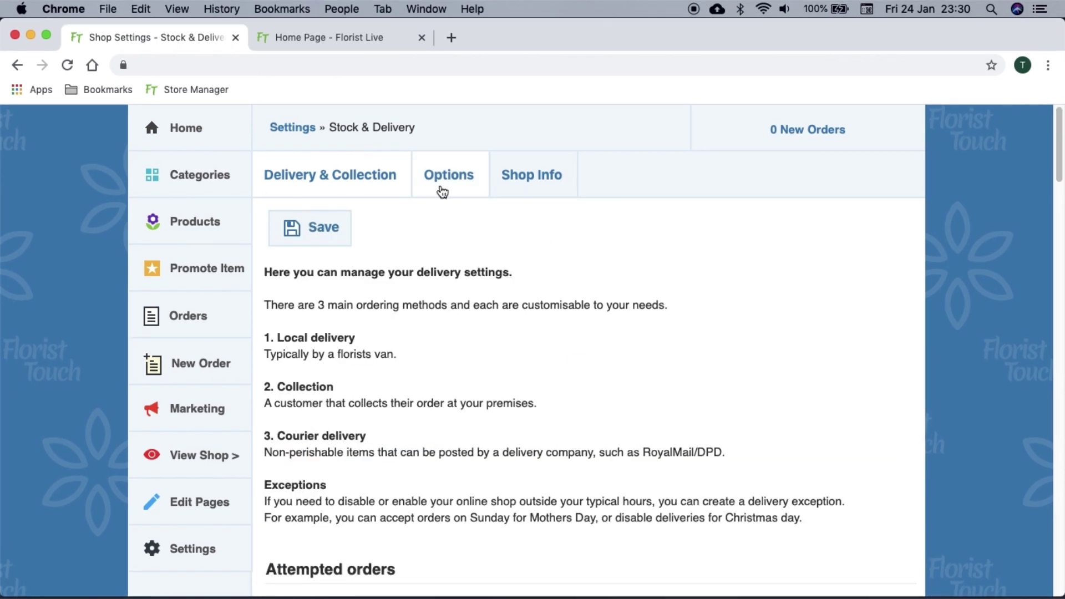
Add 'Visit our Facebook' to the confirmation e-mail, linked to facebook.com/floristtouchUK
{"action": "left_click", "coordinate": [440, 185]}
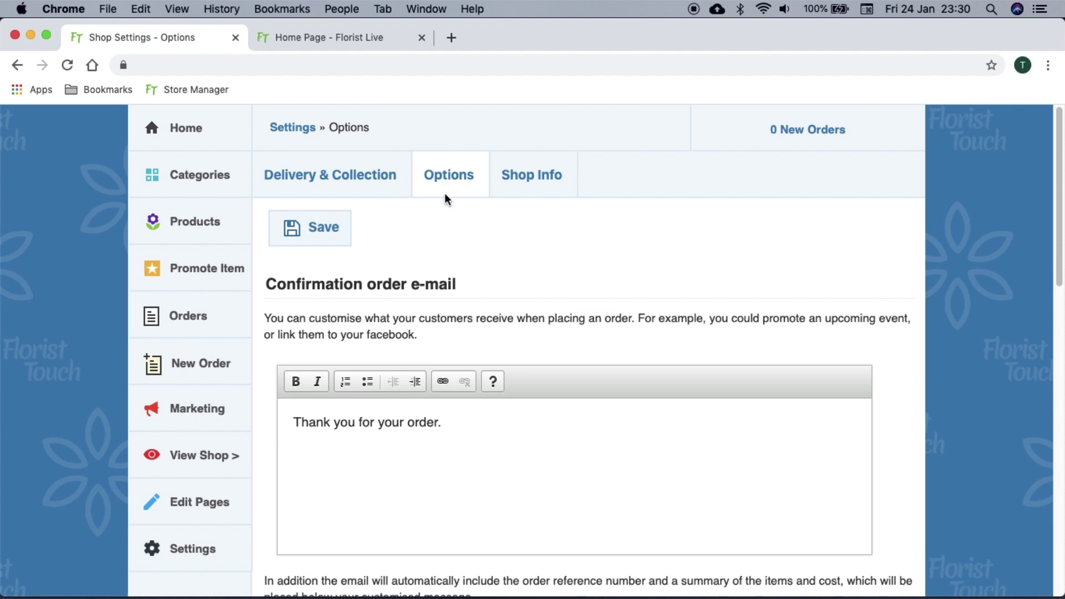
{"action": "scroll", "coordinate": [506, 389], "scroll_direction": "down", "scroll_amount": 3}
{"action": "type", "text": "Visit our Facebook."}
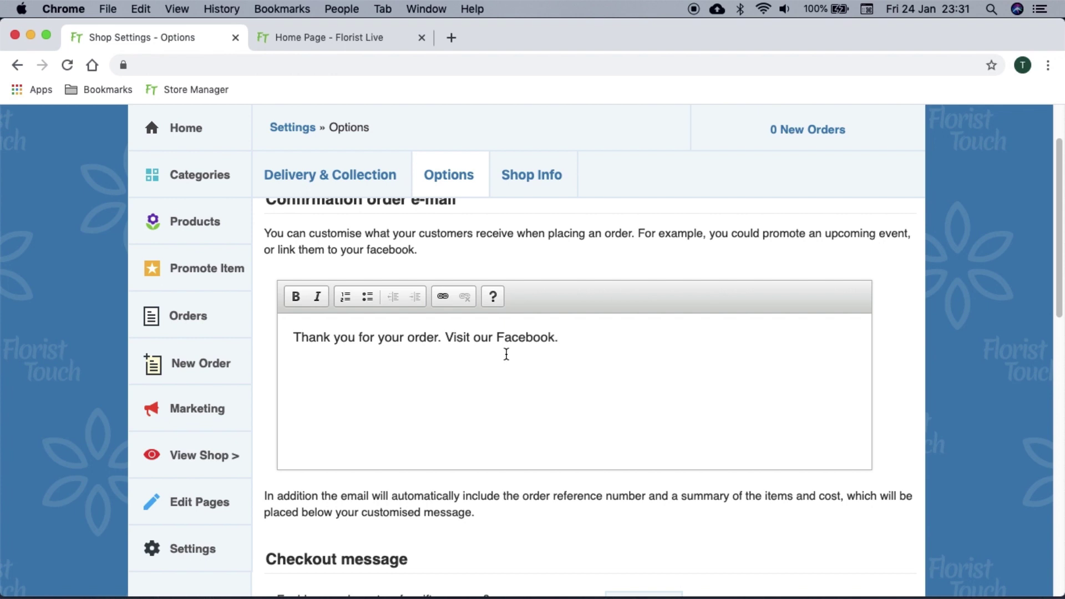
{"action": "left_click_drag", "start_coordinate": [506, 336], "coordinate": [446, 336]}
{"action": "left_click", "coordinate": [442, 296]}
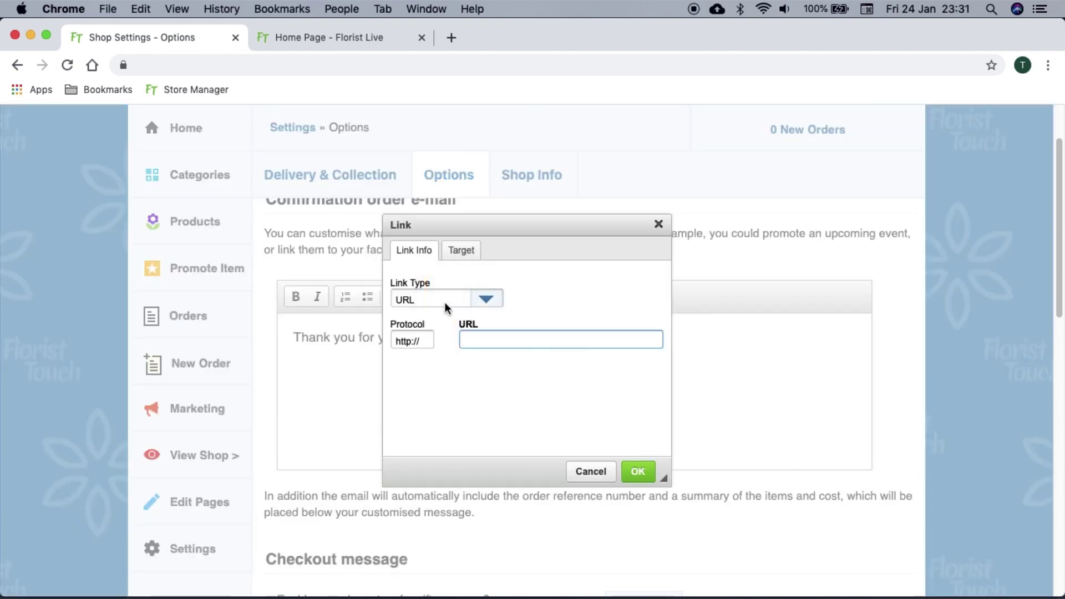
{"action": "type", "text": "facebook.com/floristtouchU"}
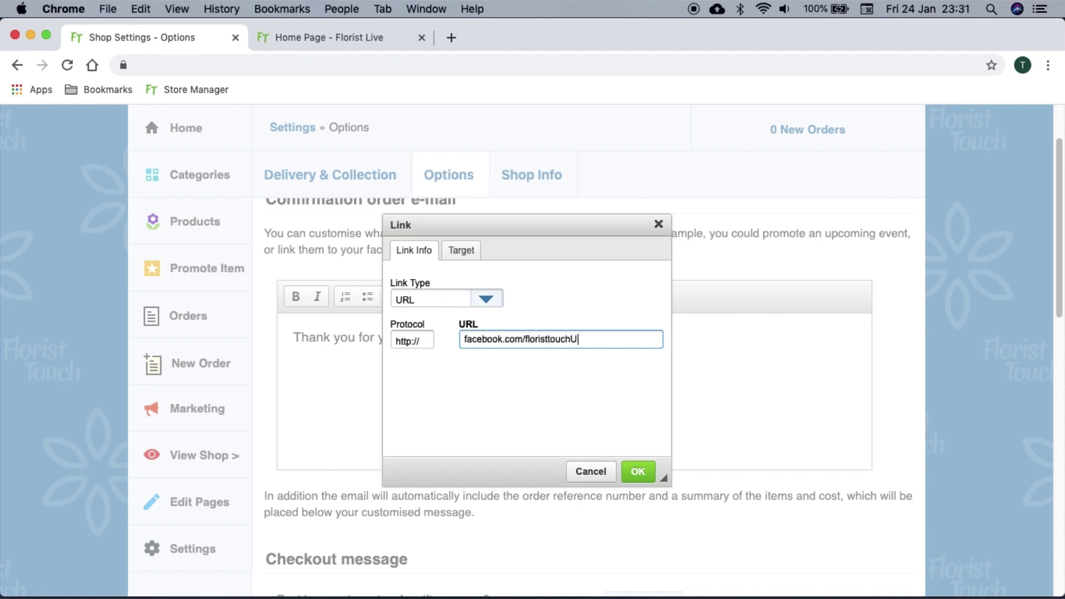
{"action": "type", "text": "K"}
{"action": "left_click", "coordinate": [638, 470]}
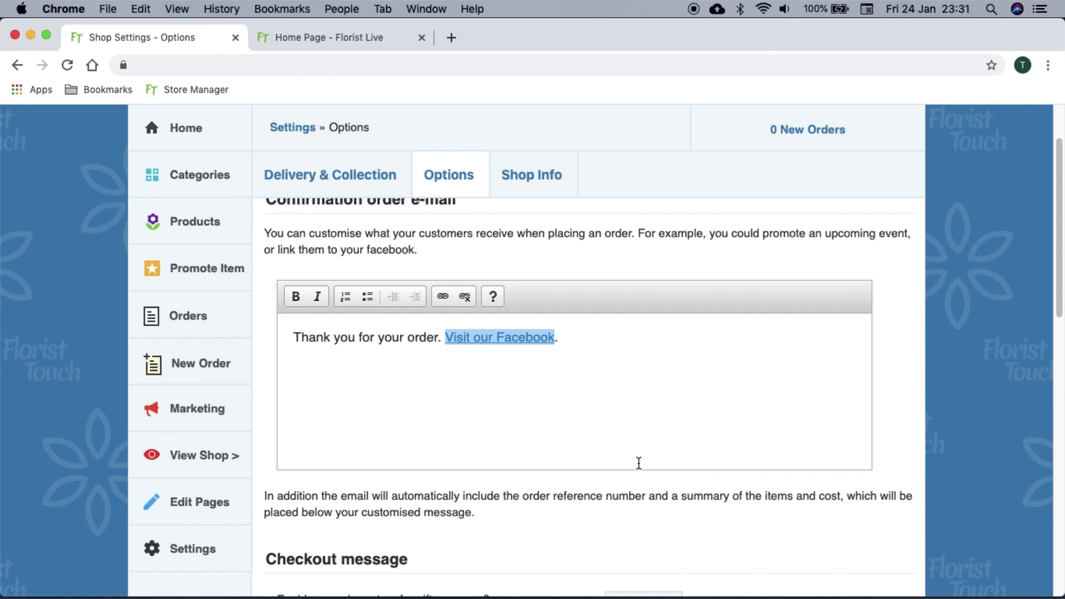
{"action": "scroll", "coordinate": [639, 463], "scroll_direction": "down", "scroll_amount": 10}
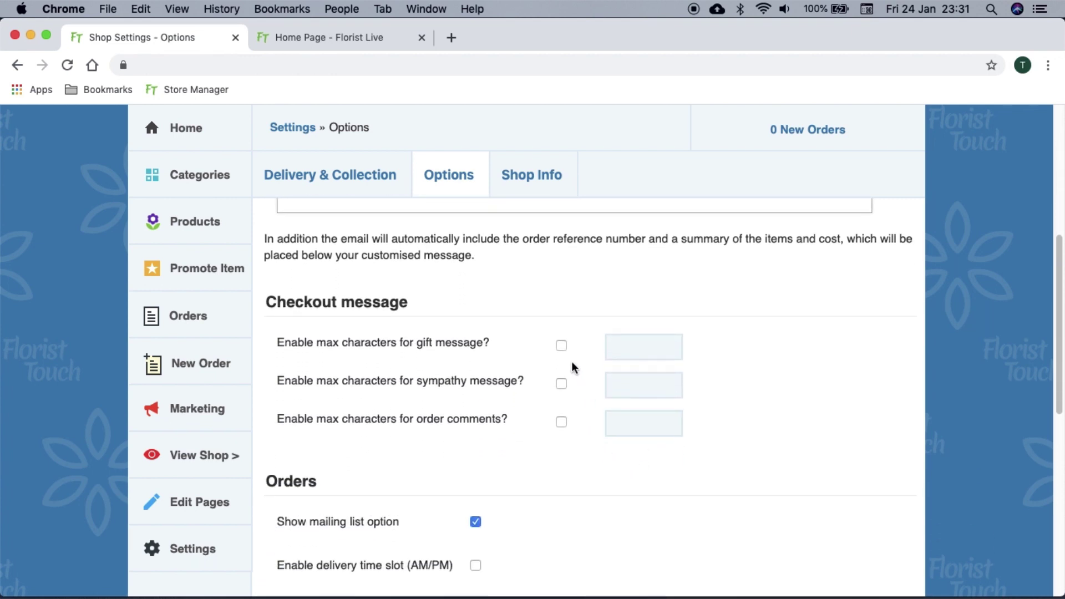
Enable a maximum of 250 characters for gift messages
{"action": "left_click", "coordinate": [562, 345]}
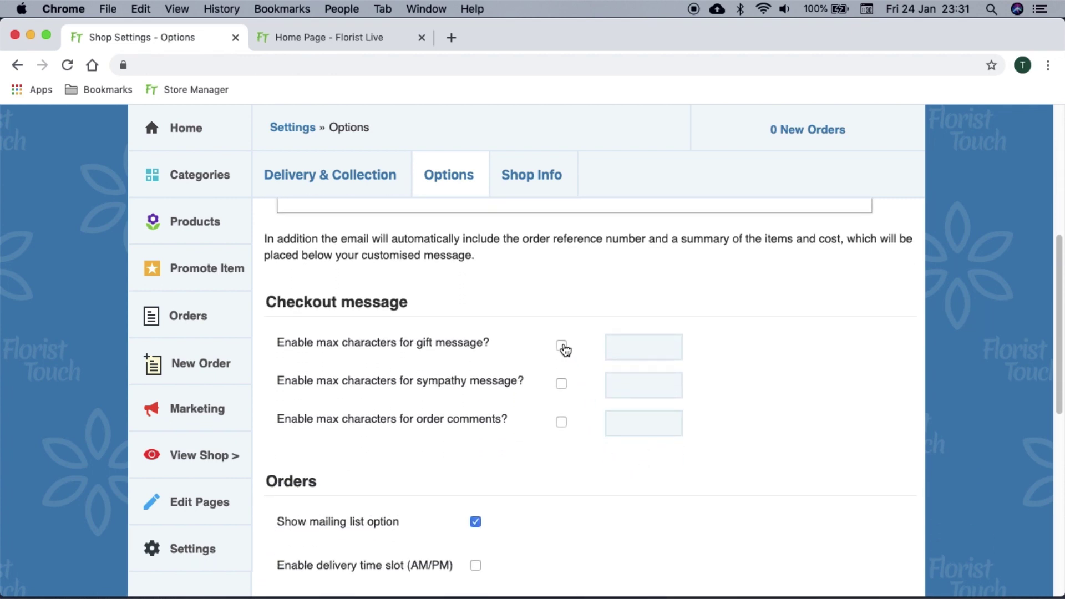
{"action": "left_click", "coordinate": [617, 347]}
{"action": "type", "text": "250"}
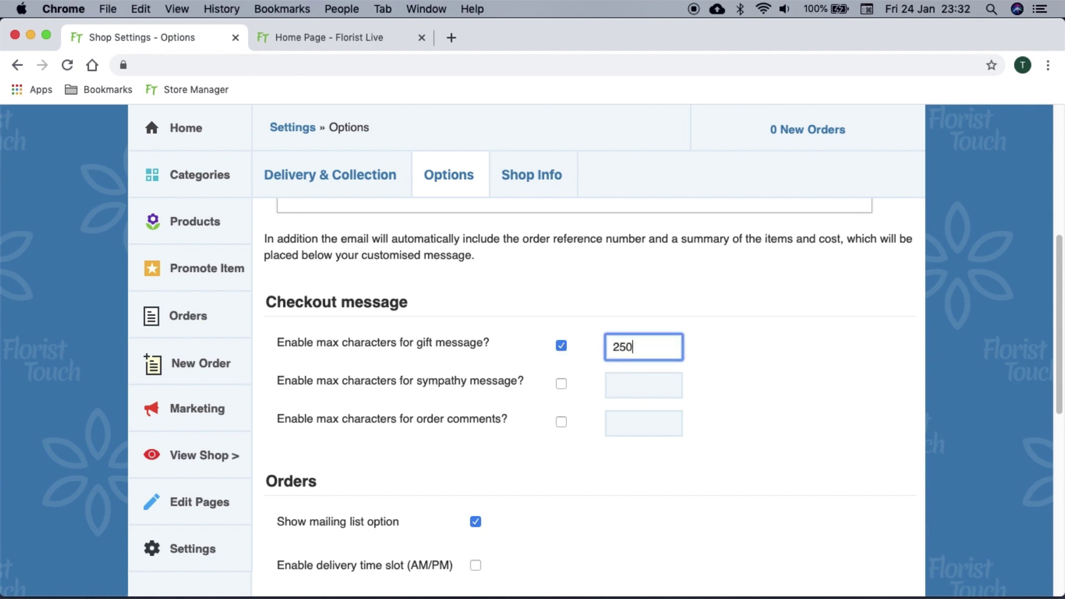
{"action": "scroll", "coordinate": [663, 398], "scroll_direction": "down", "scroll_amount": 5}
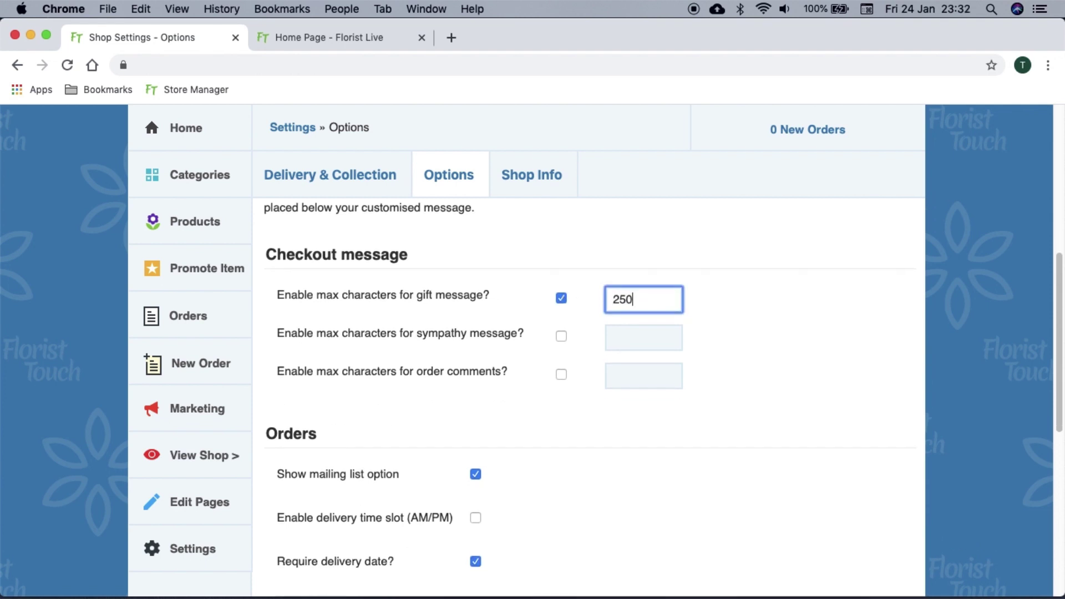
{"action": "scroll", "coordinate": [589, 397], "scroll_direction": "down", "scroll_amount": 2}
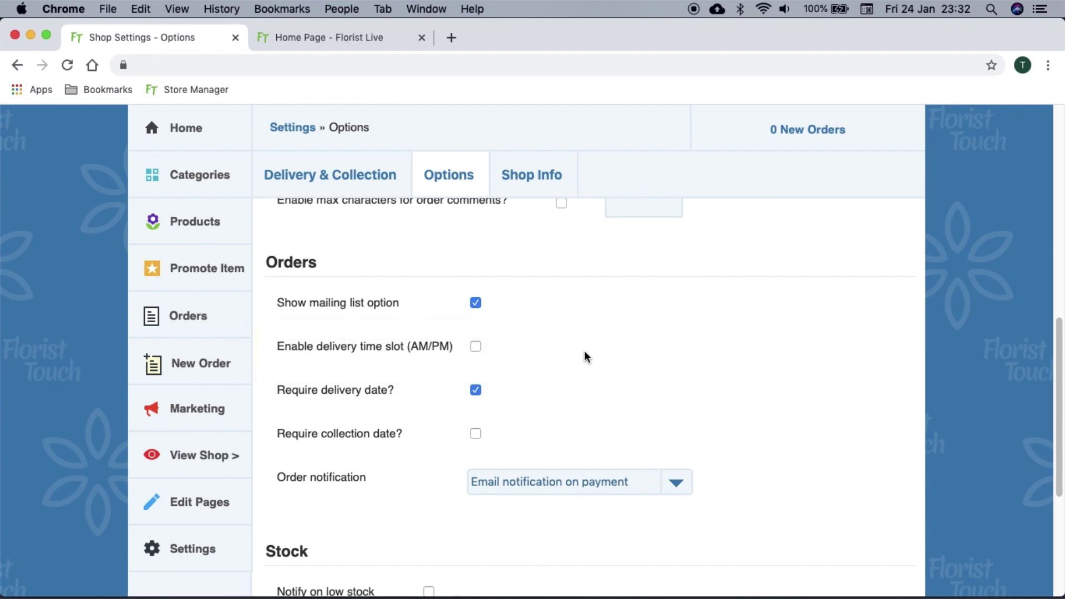
Enable AM/PM delivery time slots and require a collection date on orders
{"action": "left_click", "coordinate": [477, 350]}
{"action": "left_click", "coordinate": [480, 438]}
{"action": "scroll", "coordinate": [533, 413], "scroll_direction": "down", "scroll_amount": 5}
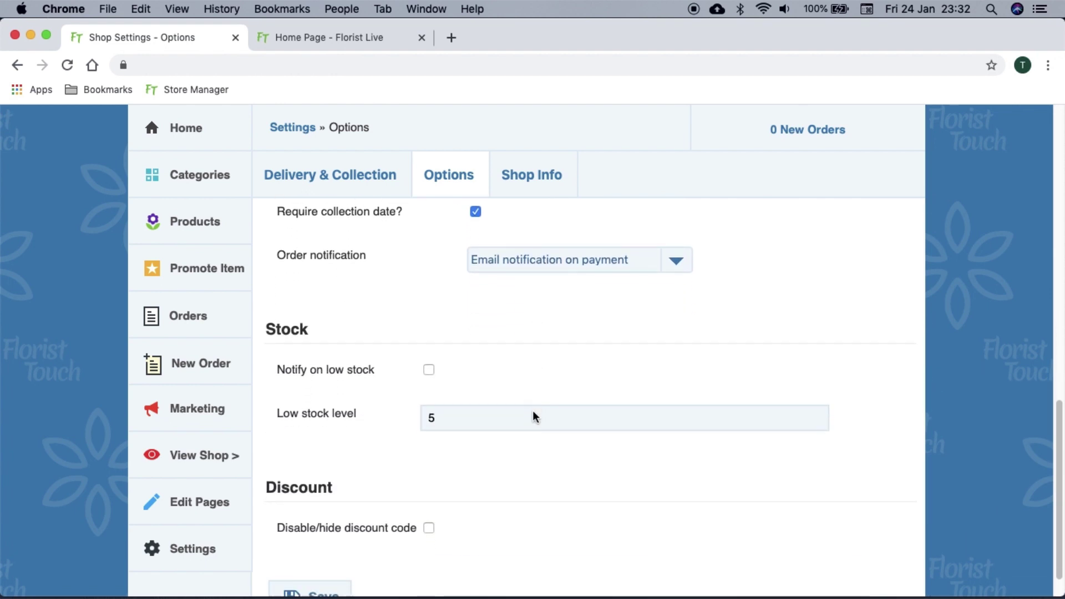
{"action": "scroll", "coordinate": [532, 414], "scroll_direction": "down", "scroll_amount": 1}
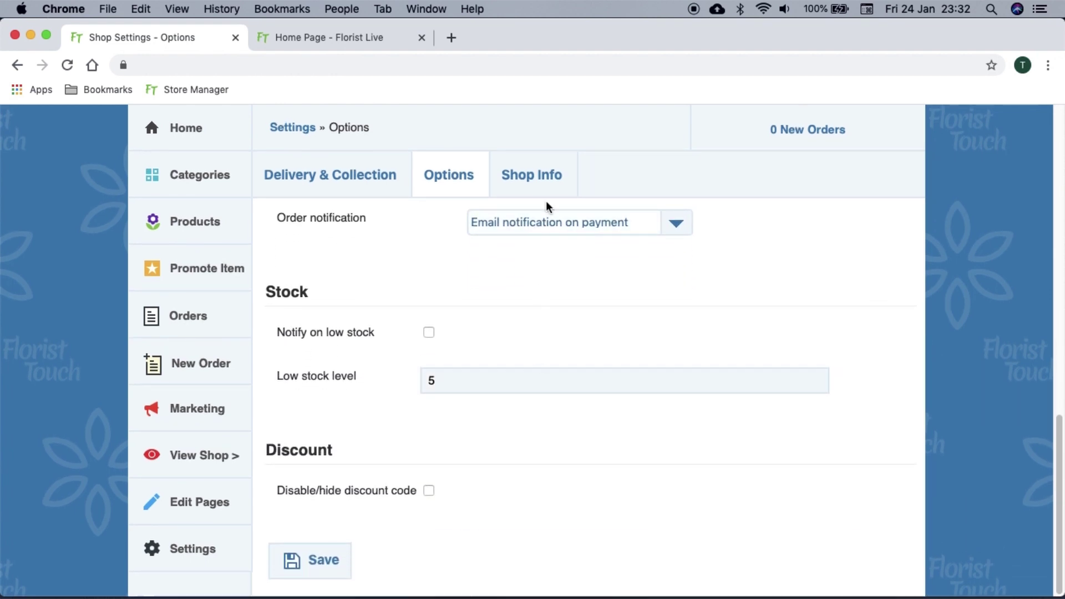
Review the Shop Info tab's opening times, business details (Europe/London timezone) and social URLs
{"action": "left_click", "coordinate": [548, 177]}
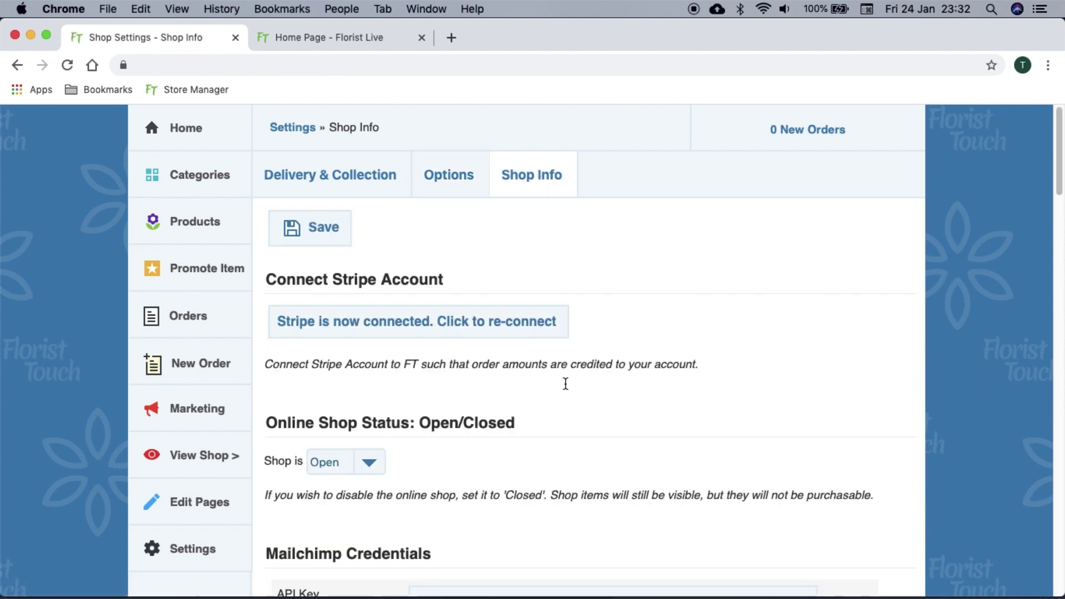
{"action": "scroll", "coordinate": [567, 431], "scroll_direction": "down", "scroll_amount": 5}
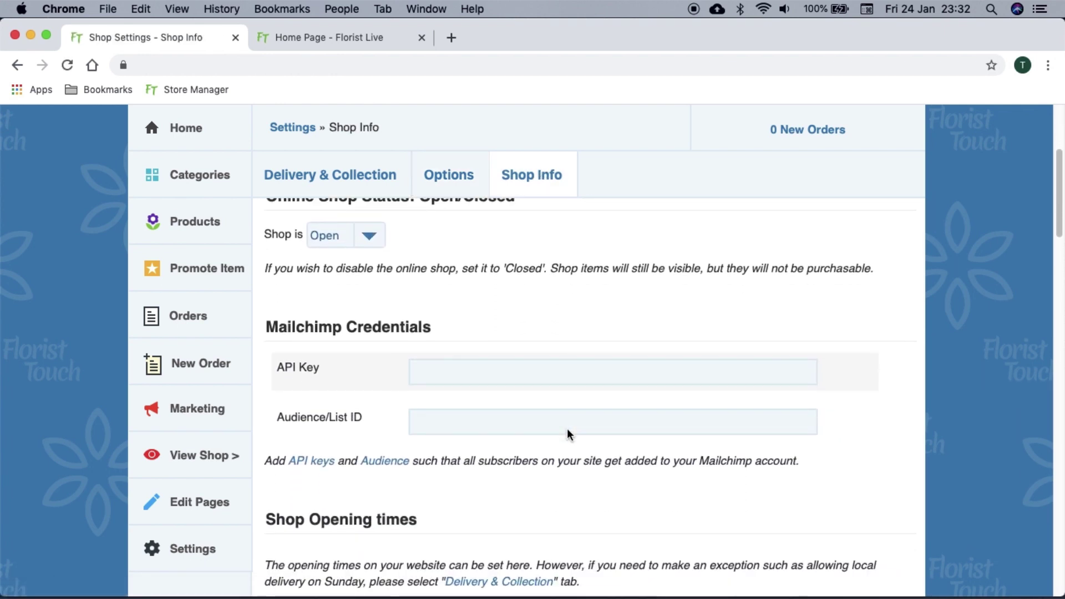
{"action": "scroll", "coordinate": [567, 434], "scroll_direction": "down", "scroll_amount": 6}
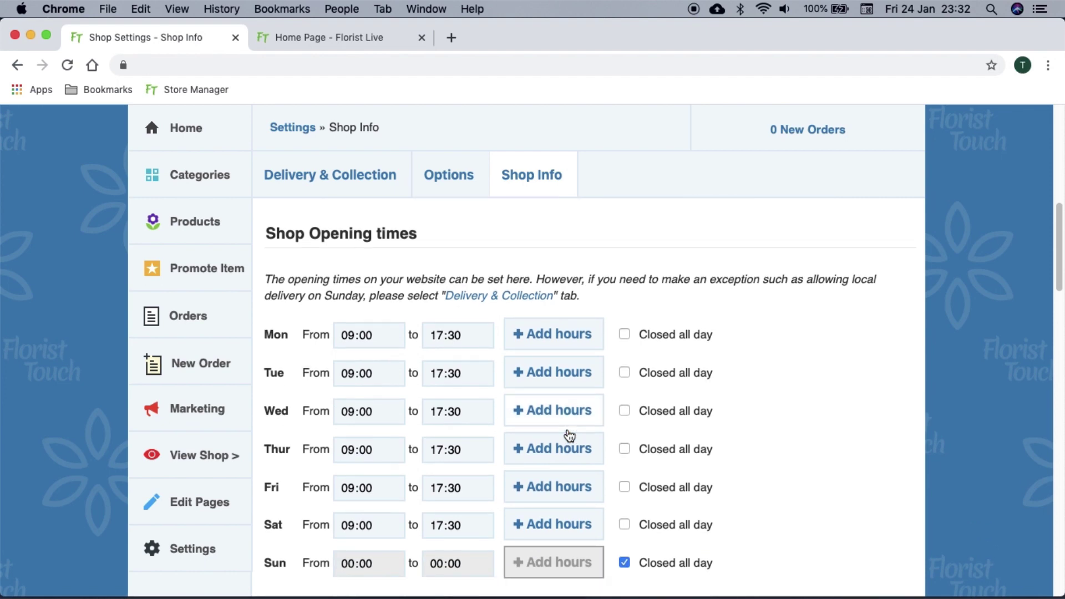
{"action": "scroll", "coordinate": [569, 434], "scroll_direction": "down", "scroll_amount": 1}
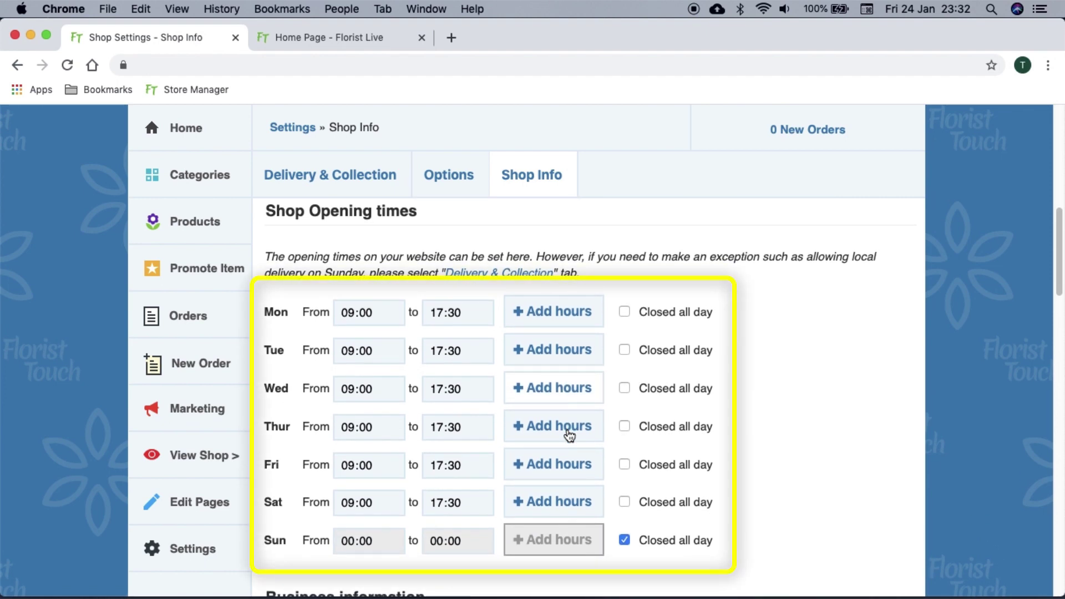
{"action": "scroll", "coordinate": [568, 435], "scroll_direction": "down", "scroll_amount": 7}
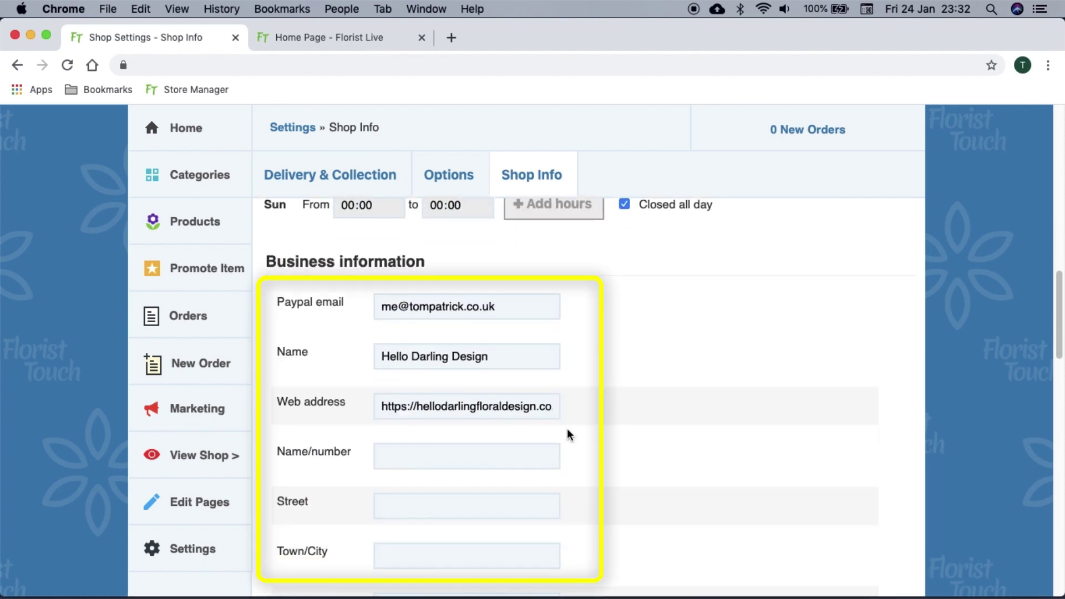
{"action": "scroll", "coordinate": [568, 434], "scroll_direction": "down", "scroll_amount": 1}
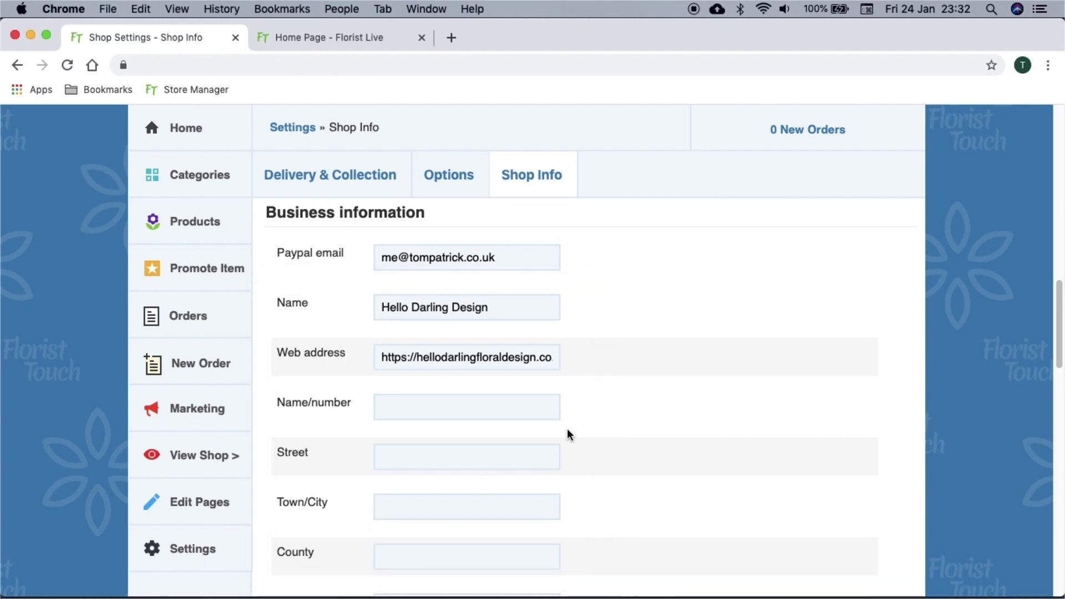
{"action": "scroll", "coordinate": [568, 433], "scroll_direction": "down", "scroll_amount": 5}
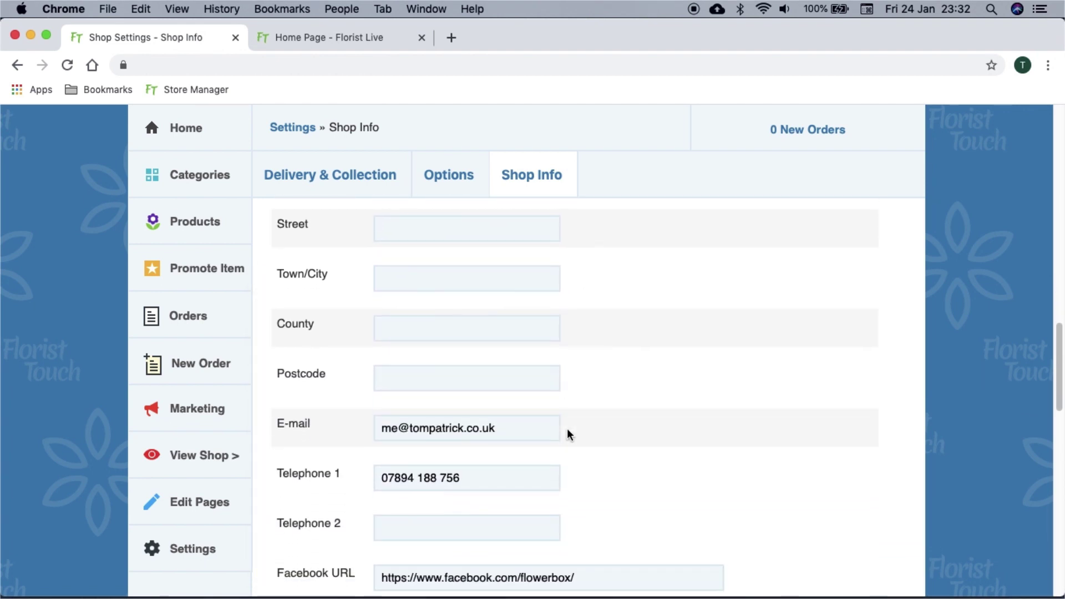
{"action": "scroll", "coordinate": [568, 434], "scroll_direction": "down", "scroll_amount": 3}
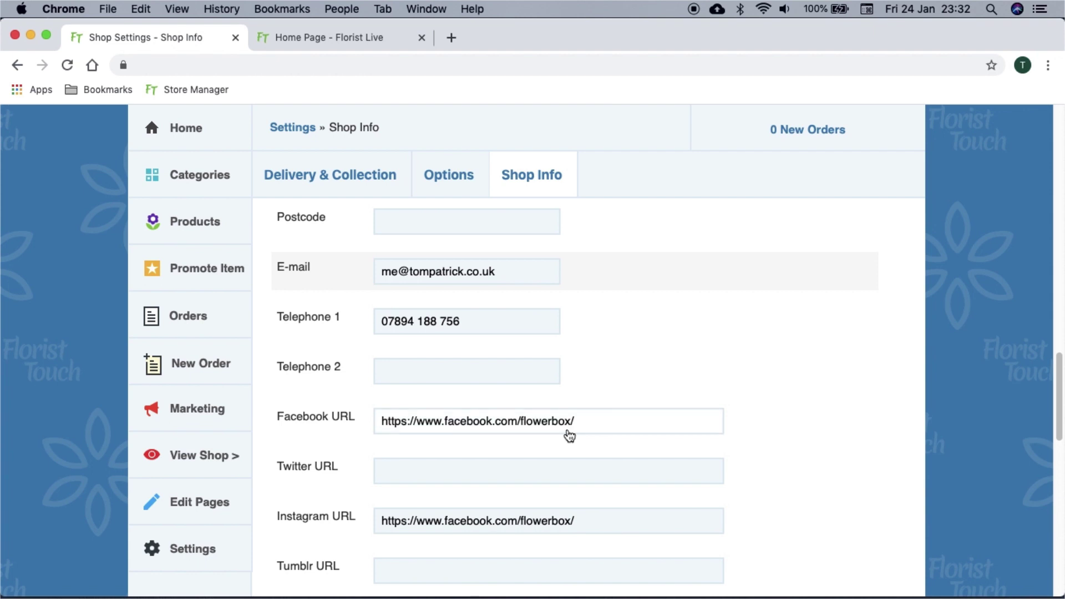
{"action": "scroll", "coordinate": [569, 435], "scroll_direction": "down", "scroll_amount": 4}
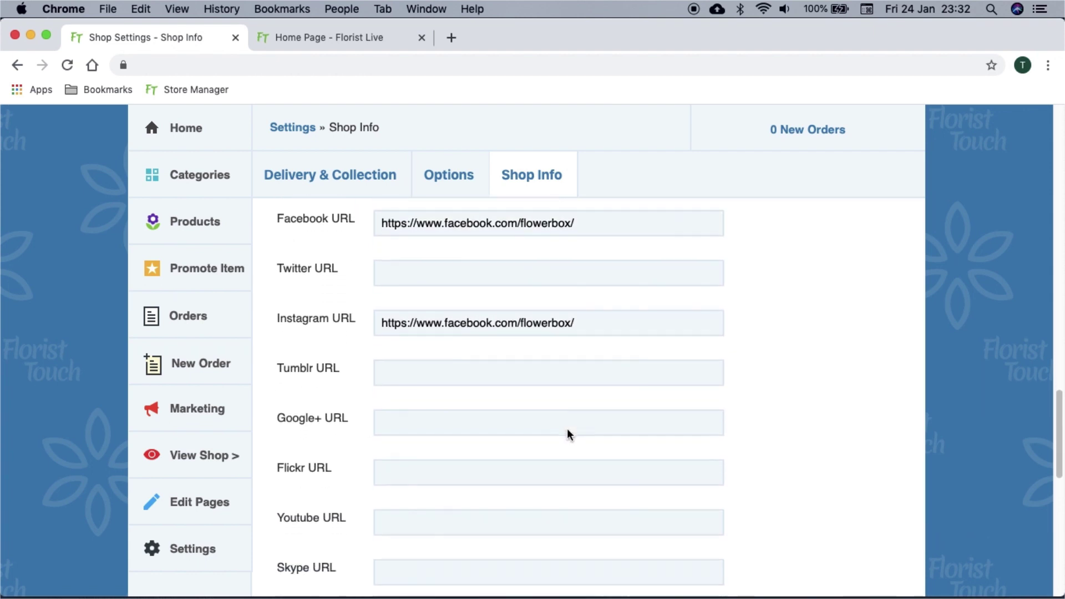
{"action": "scroll", "coordinate": [567, 430], "scroll_direction": "down", "scroll_amount": 6}
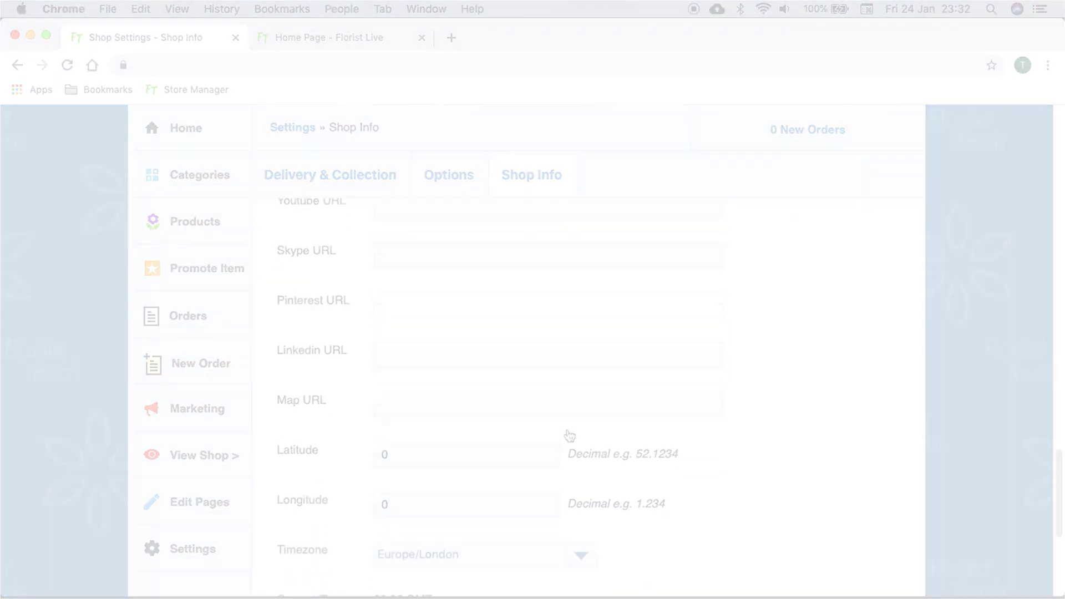